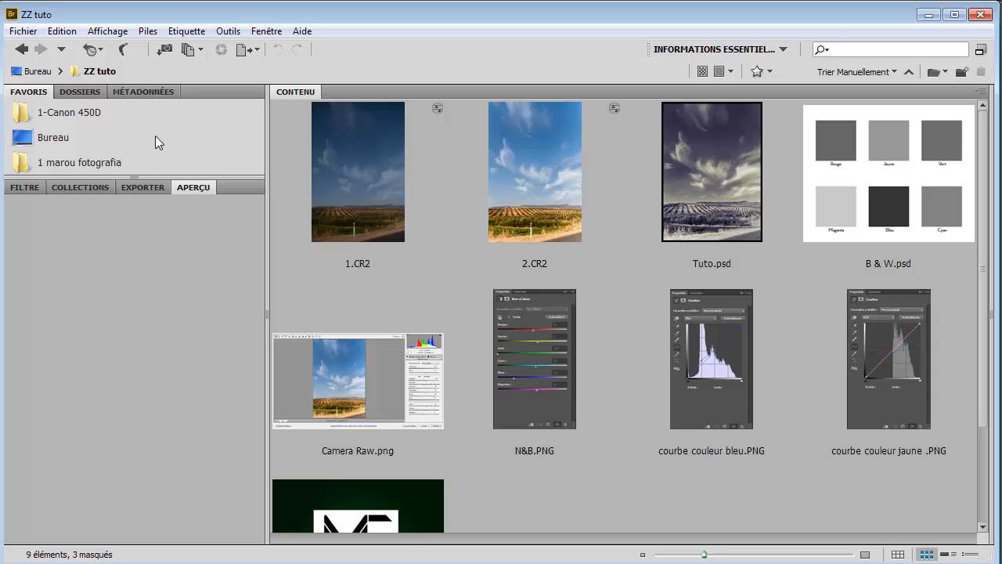
Step: Preview 1.CR2, 2.CR2 and Tuto.psd at full screen one after another
click(353, 212)
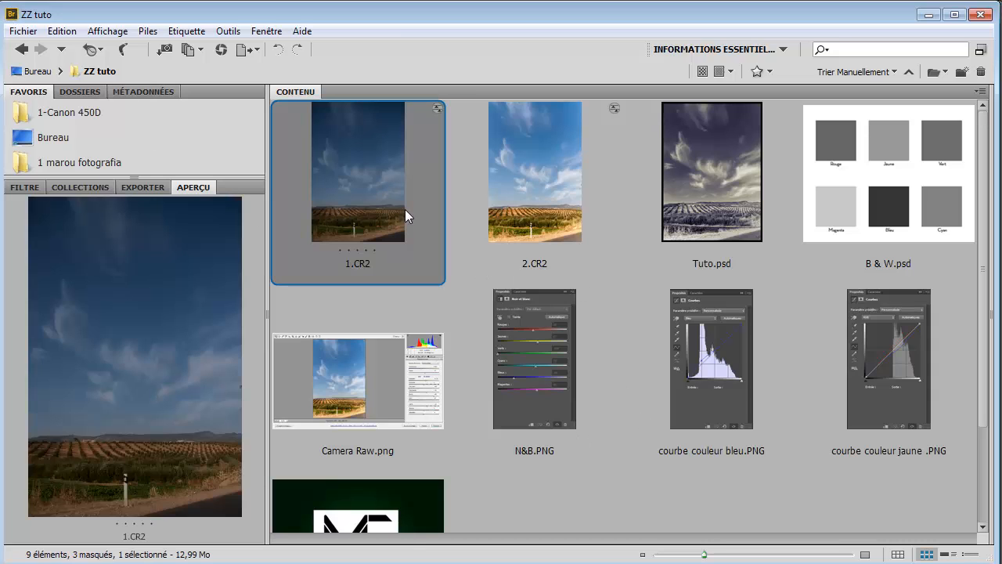
key(space)
key(space)
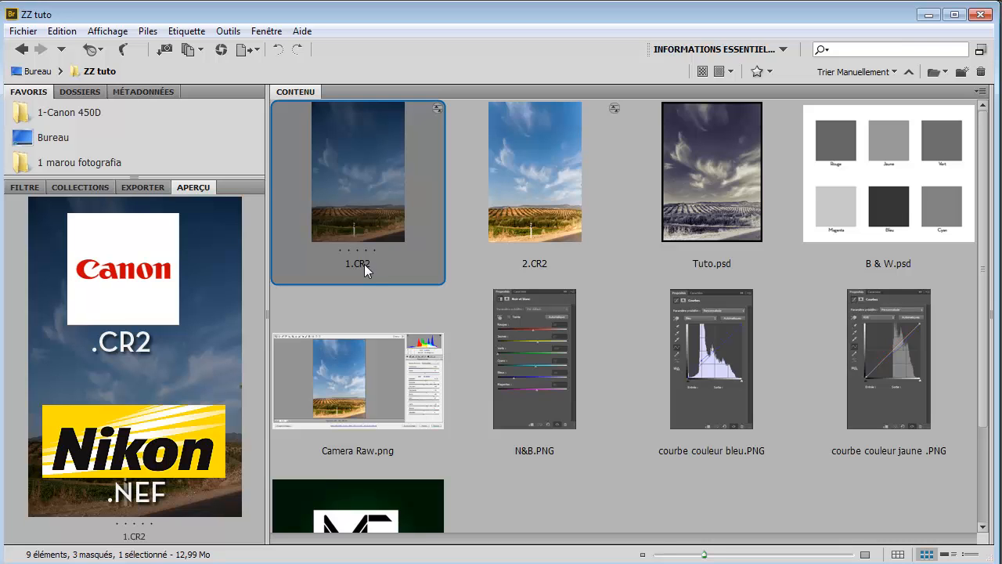
key(space)
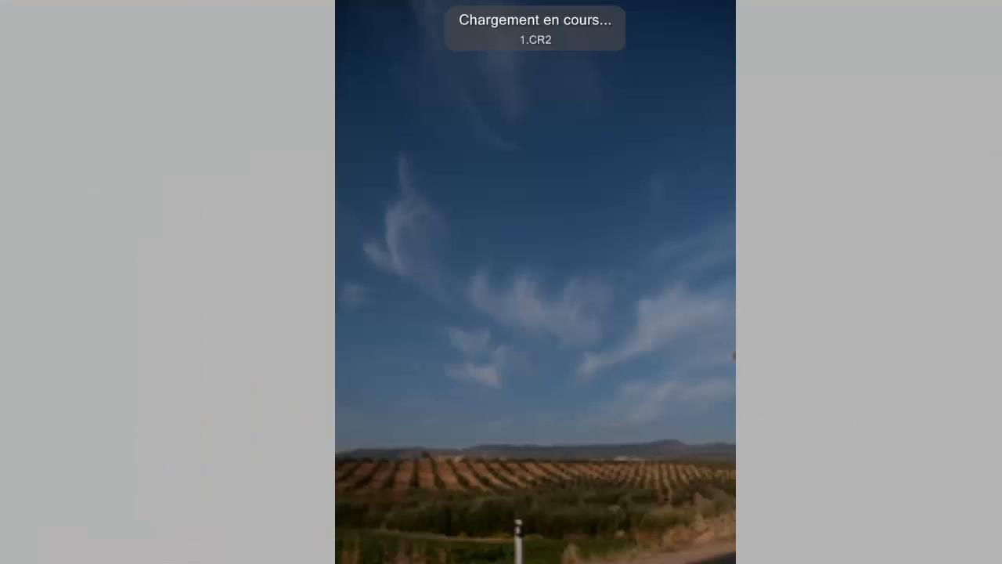
key(space)
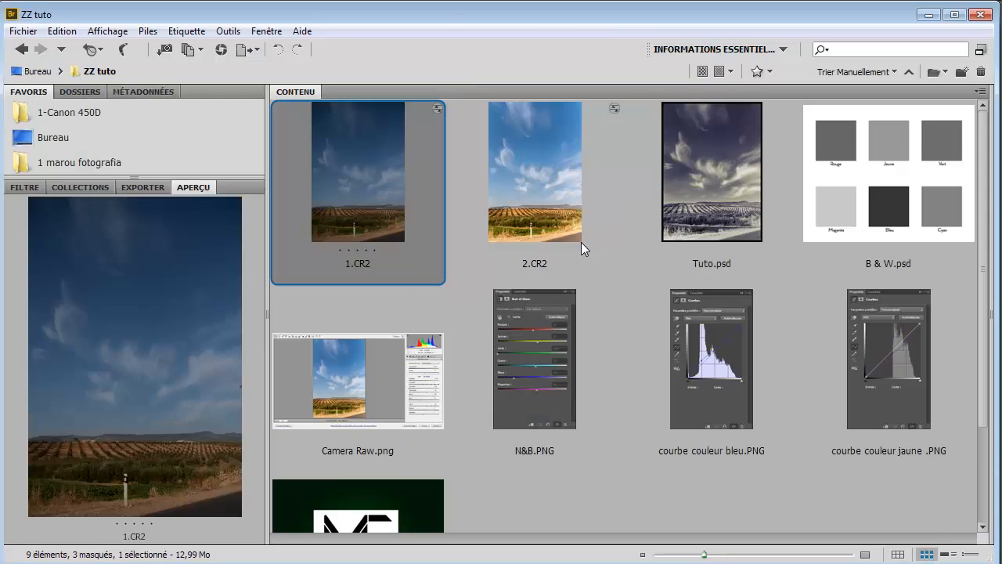
click(556, 217)
key(space)
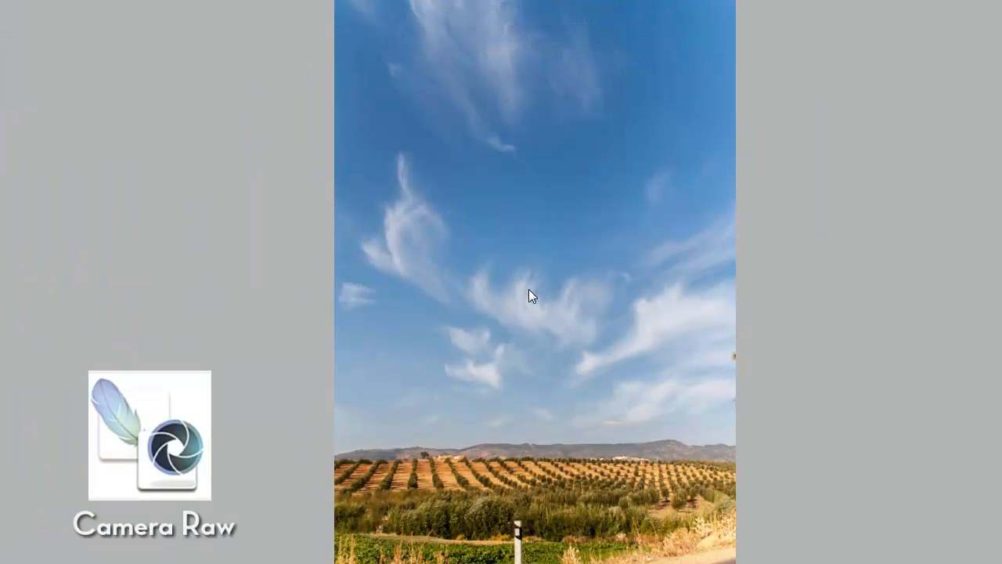
key(space)
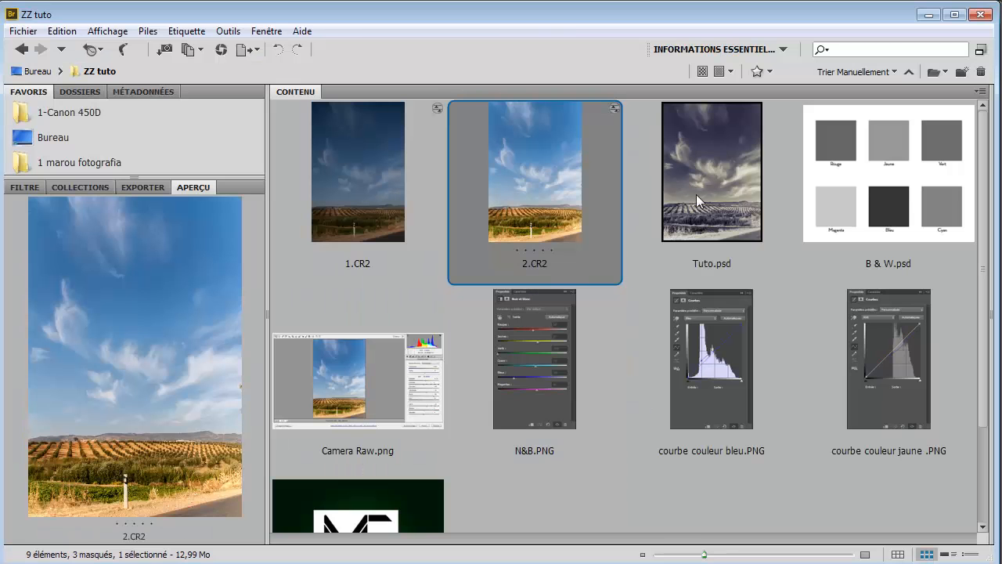
click(695, 193)
key(space)
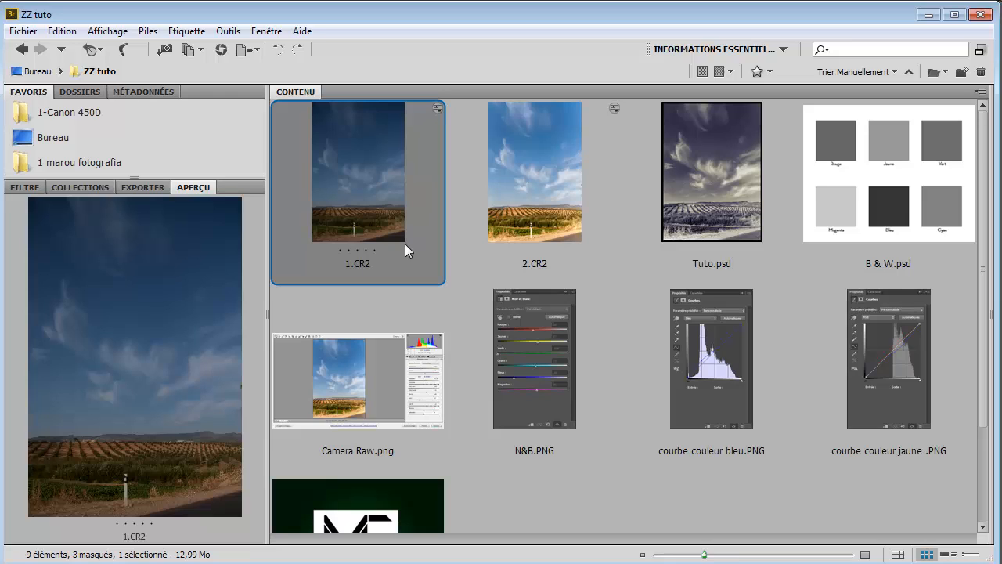
Step: Open 1.CR2 in Camera Raw and set its Exposition to +0,40
key(ctrl+r)
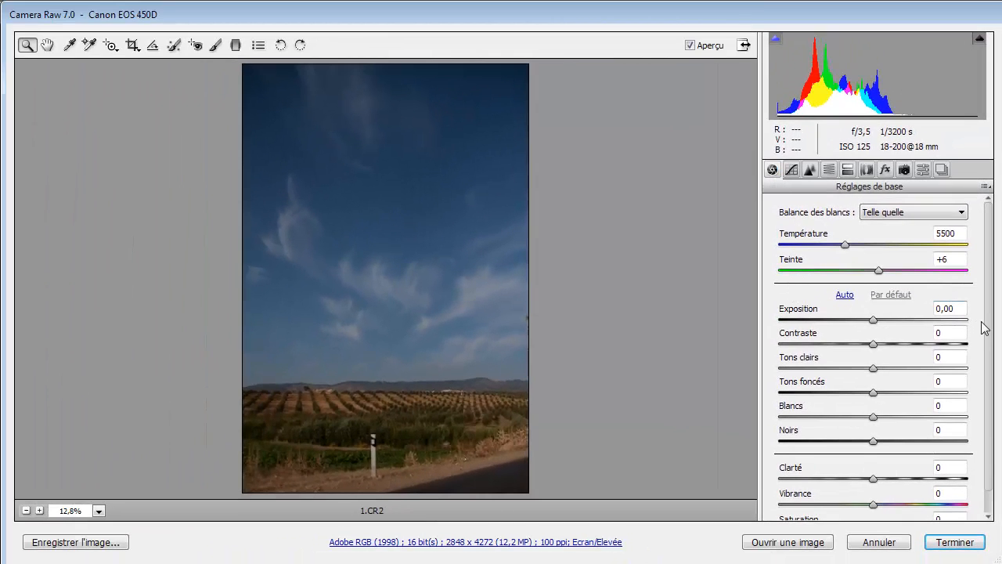
scroll(985, 345, down, 1)
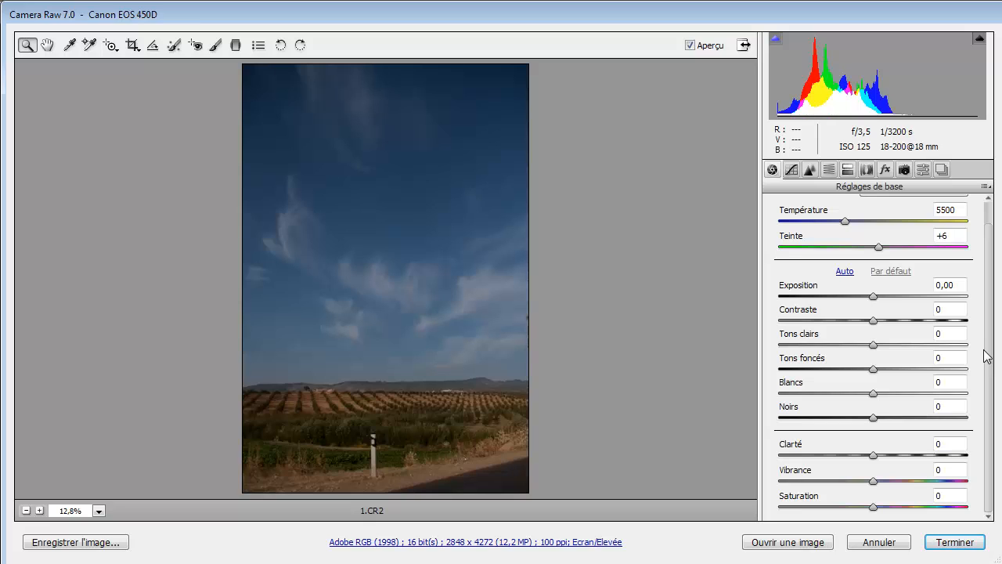
scroll(940, 360, up, 1)
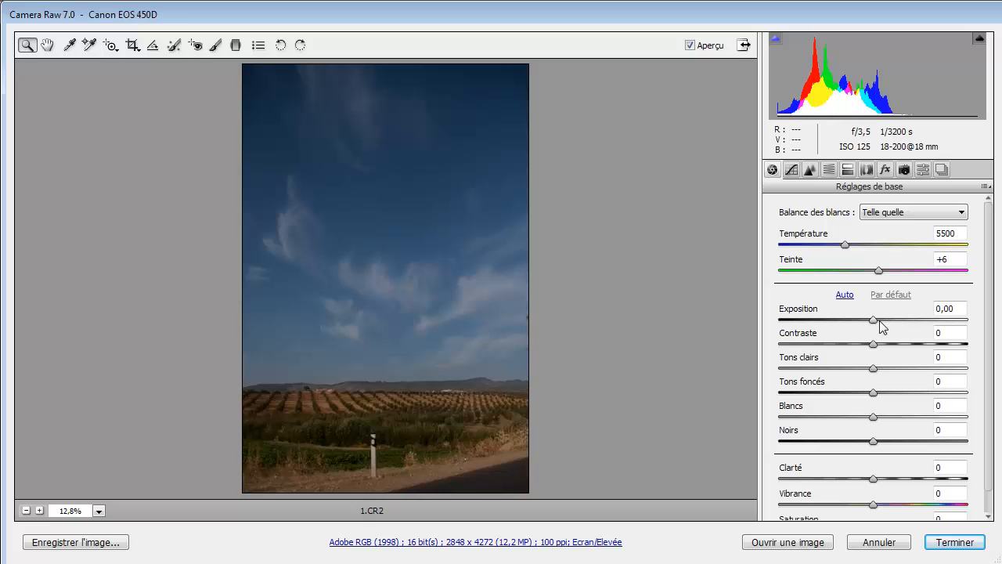
drag(874, 322, 883, 328)
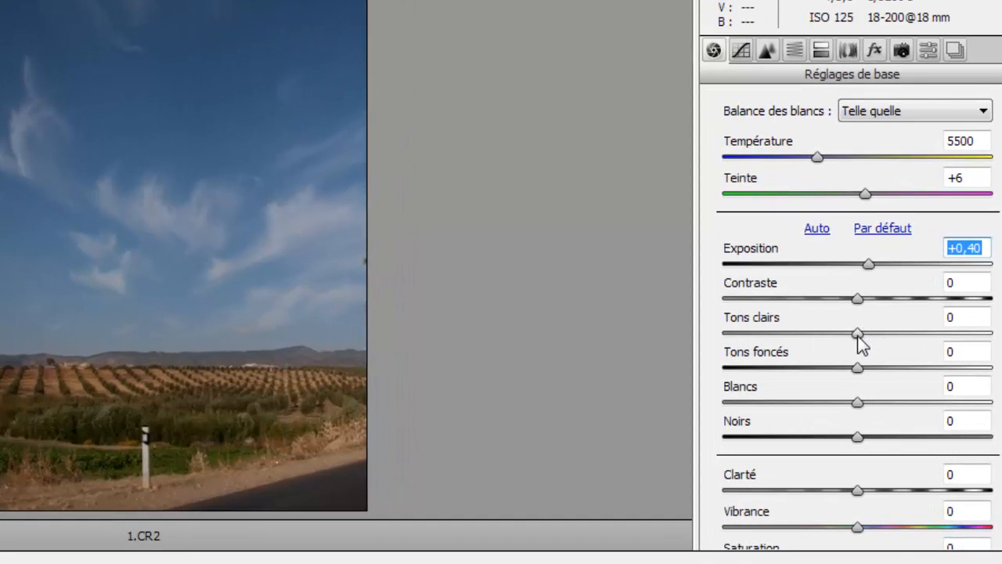
Step: Set Tons clairs to -100 and Tons foncés to +11 in the basic adjustments
drag(864, 344, 714, 346)
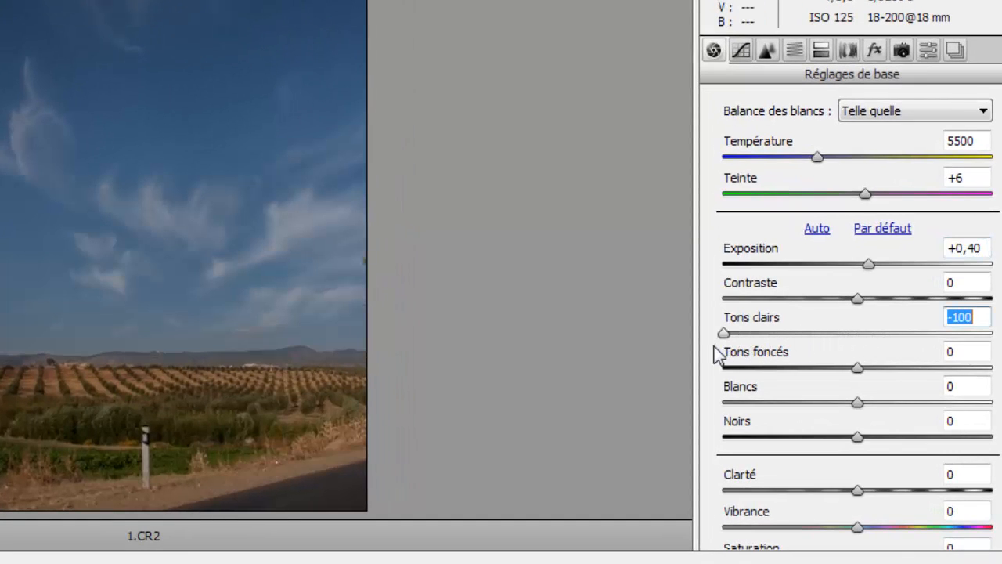
double_click(724, 334)
key(ctrl+z)
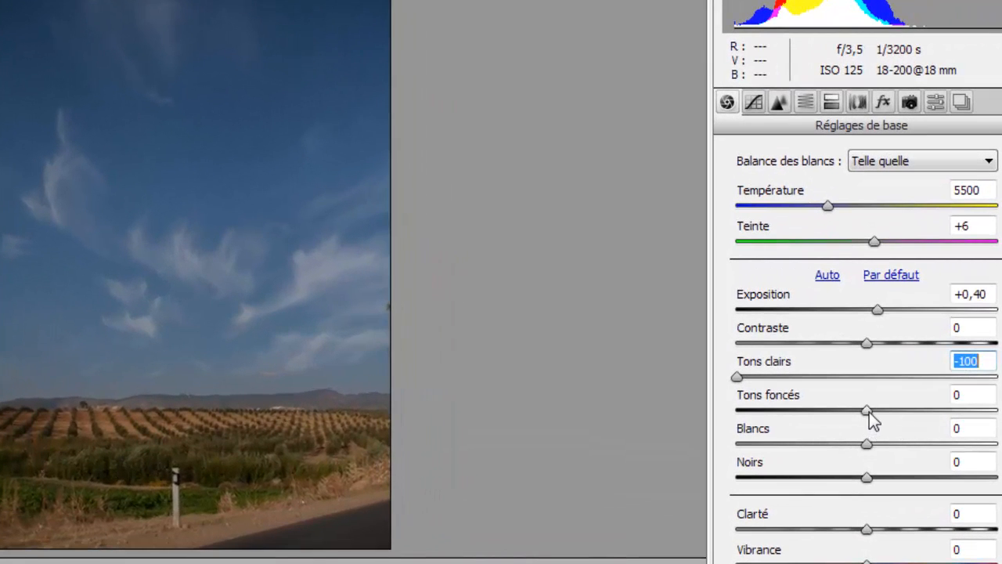
drag(869, 412, 878, 410)
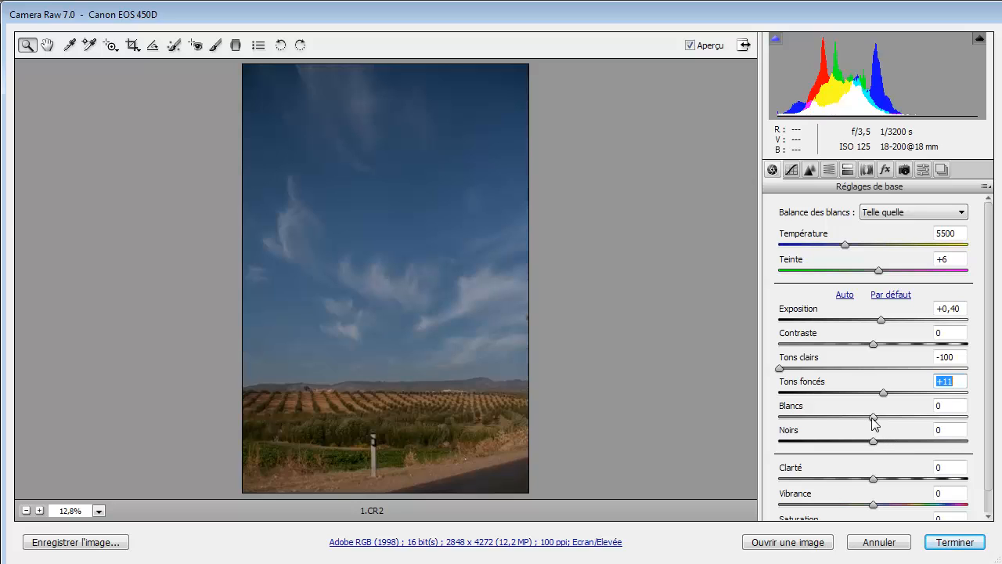
Step: Set Blancs to +46, Noirs to -19 and Clarté to +26 for the photo
drag(874, 420, 917, 421)
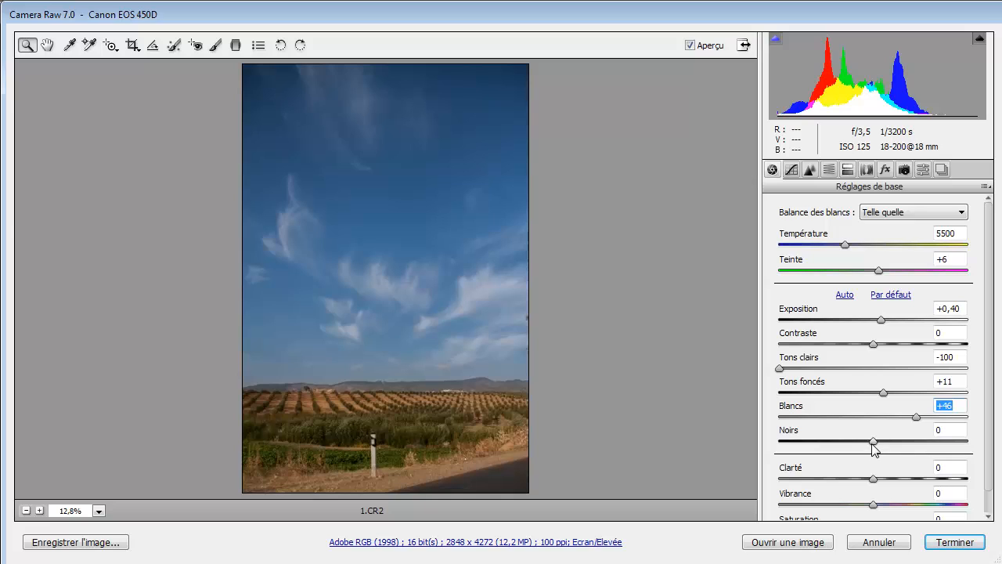
drag(873, 441, 855, 441)
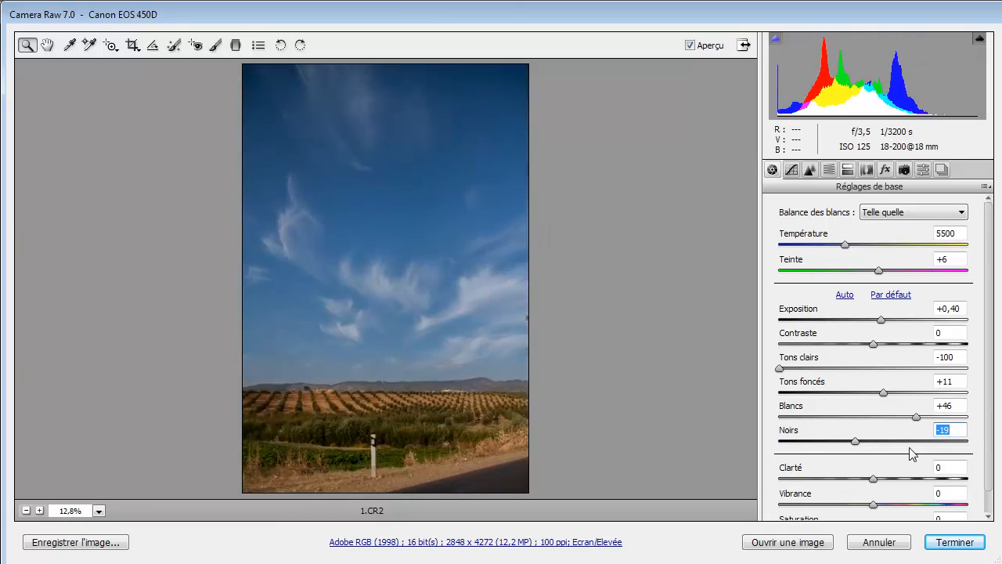
drag(987, 440, 988, 479)
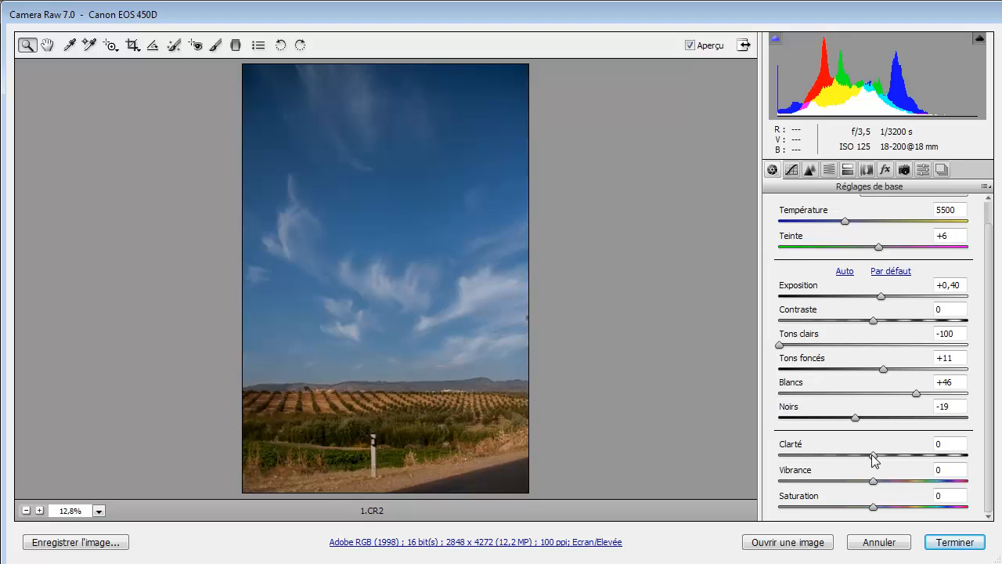
drag(873, 455, 897, 455)
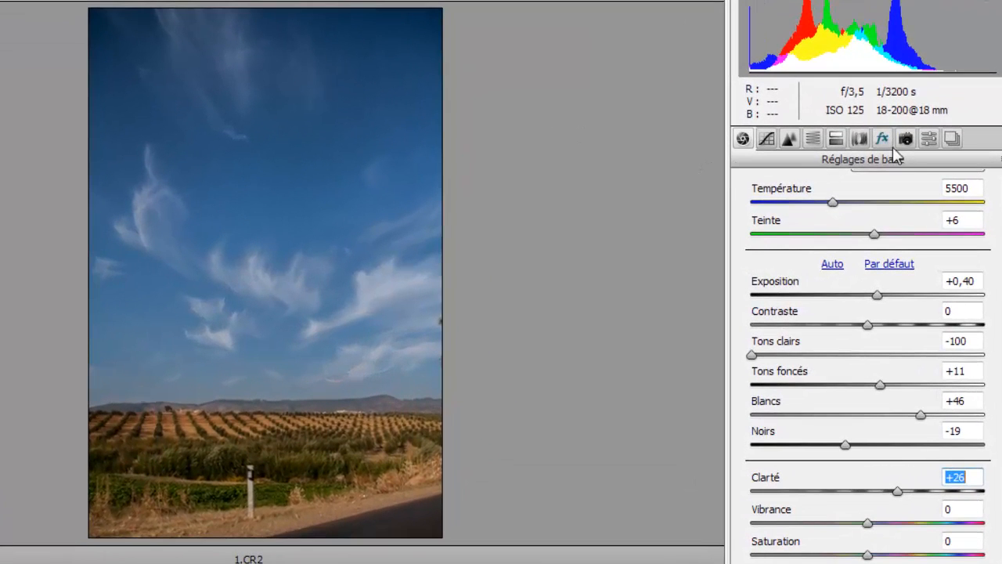
Step: Enable the lens profile corrections for the photo
click(884, 141)
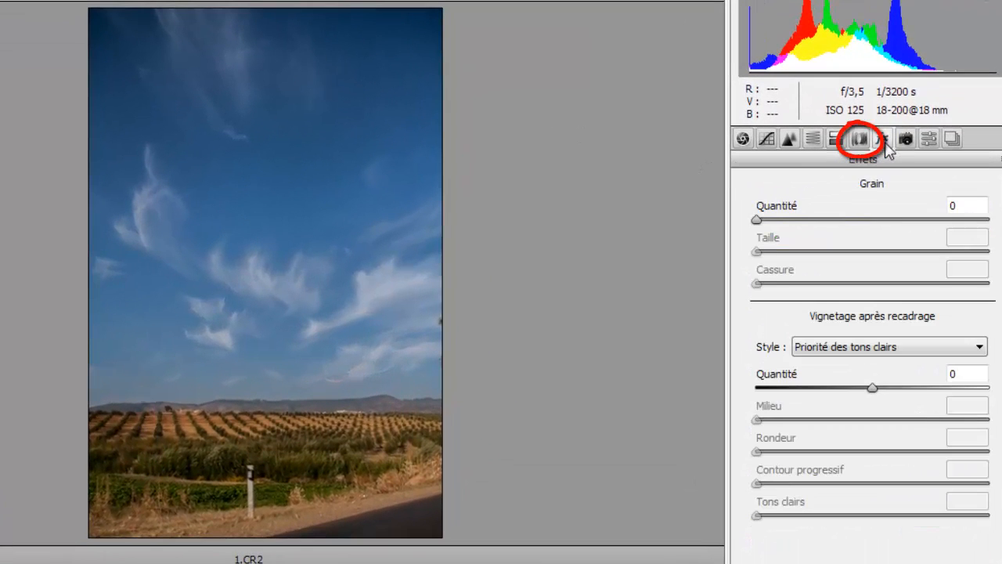
click(860, 139)
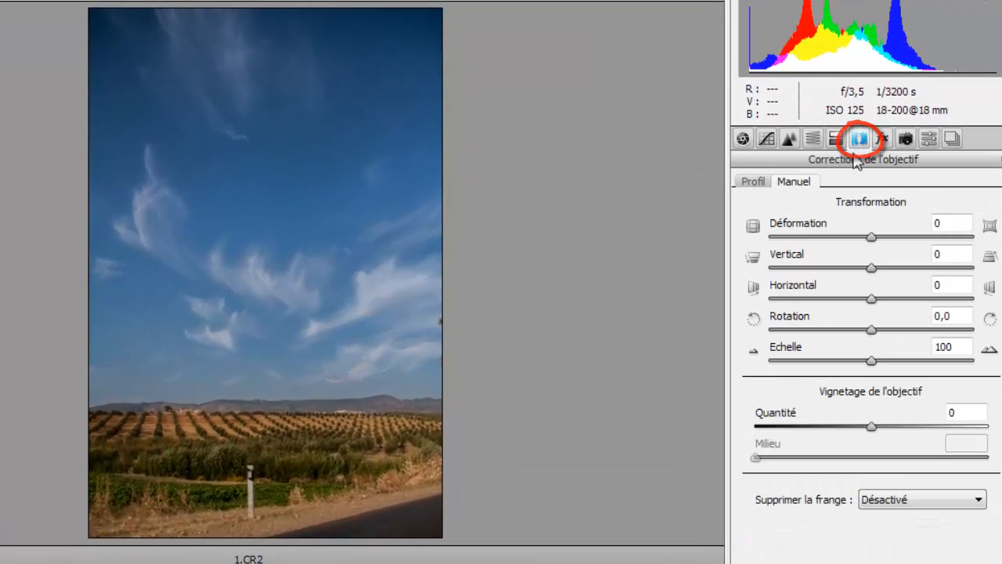
click(753, 182)
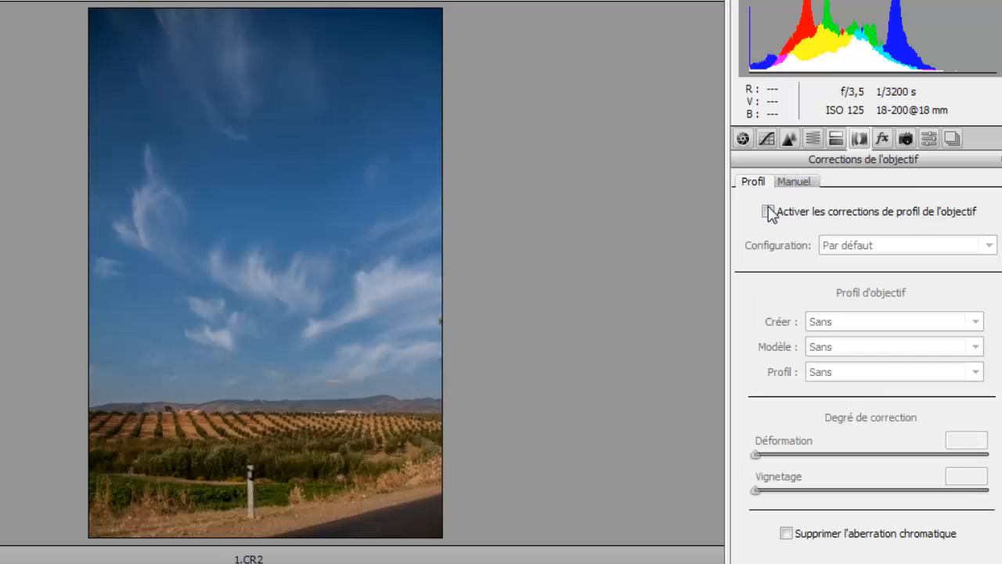
click(772, 212)
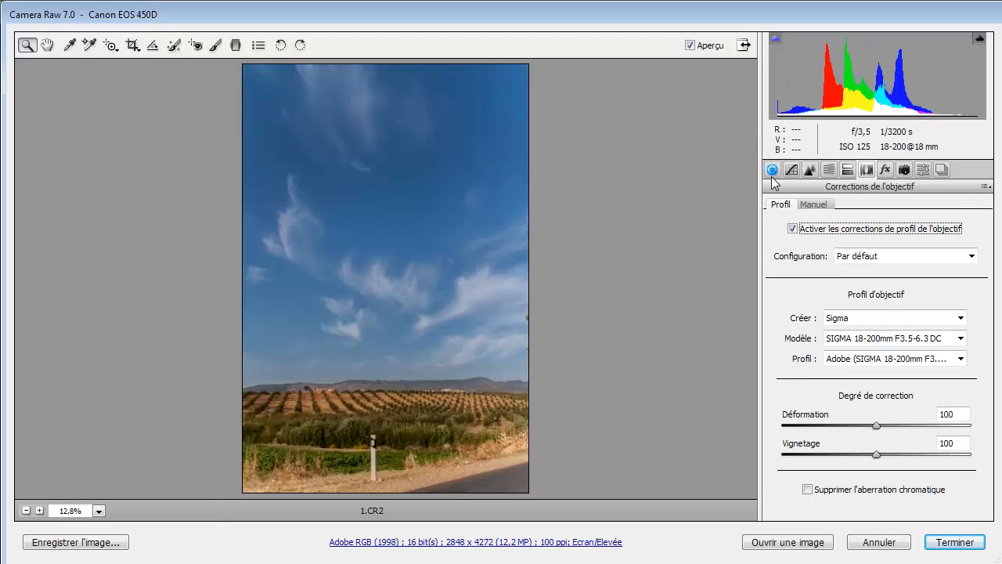
Step: Open the developed photo in Photoshop and resize it to 1500 pixels wide, keeping the proportions
click(772, 170)
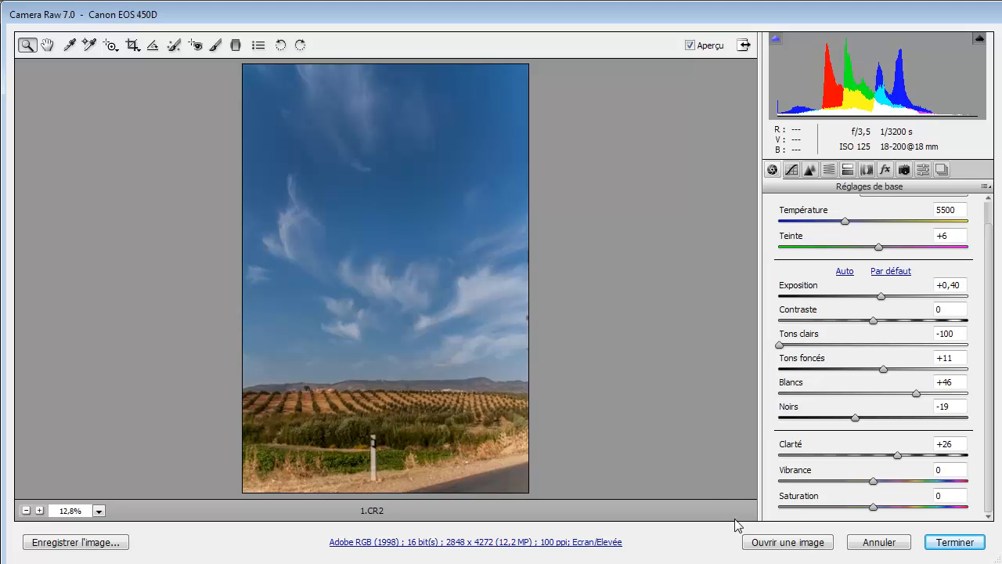
click(758, 548)
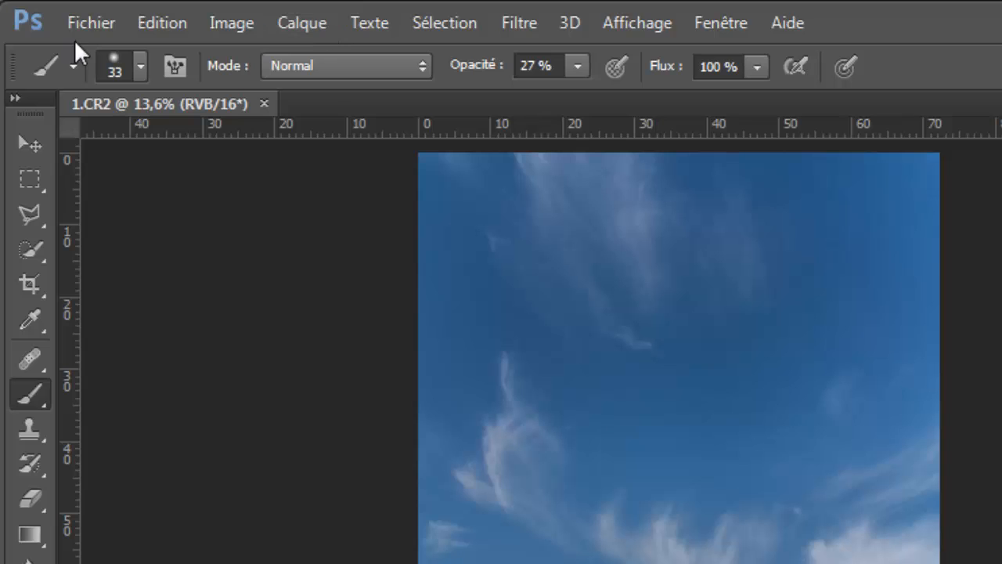
click(251, 23)
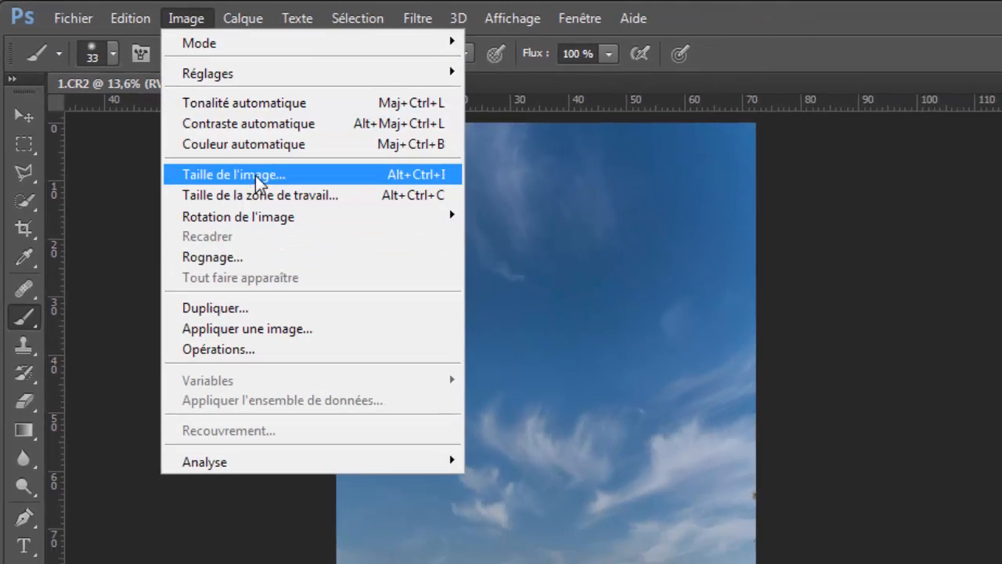
click(259, 179)
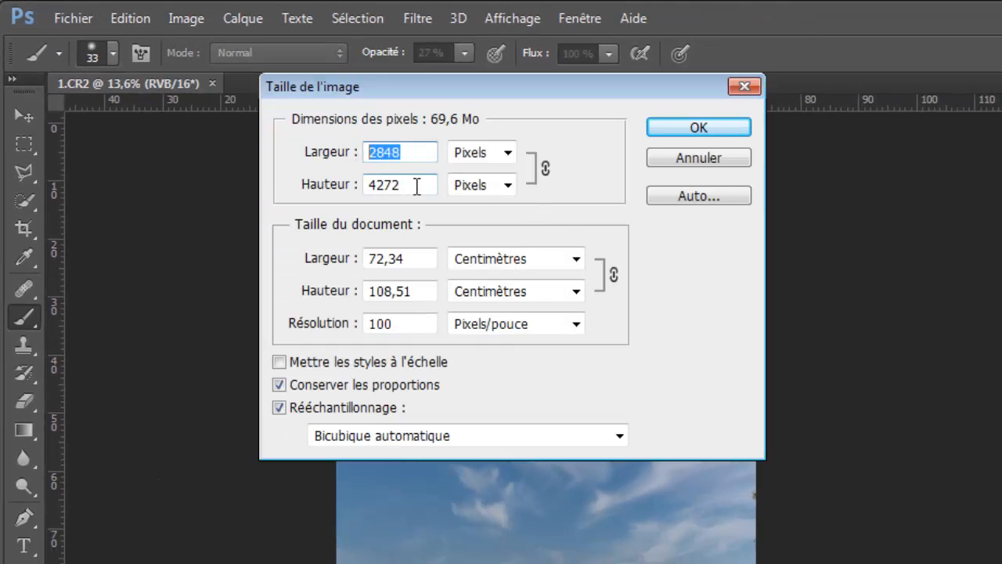
text(1500)
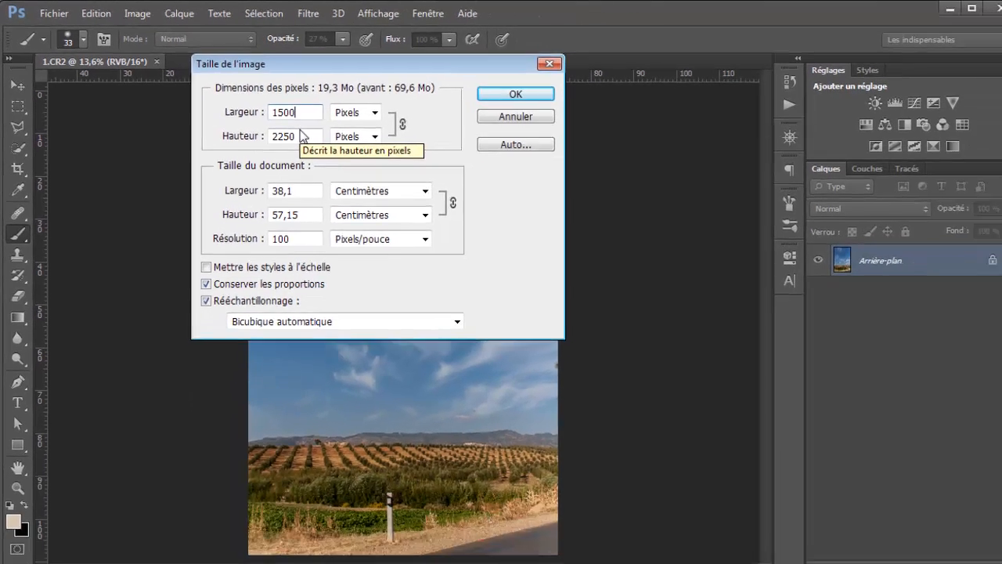
key(Return)
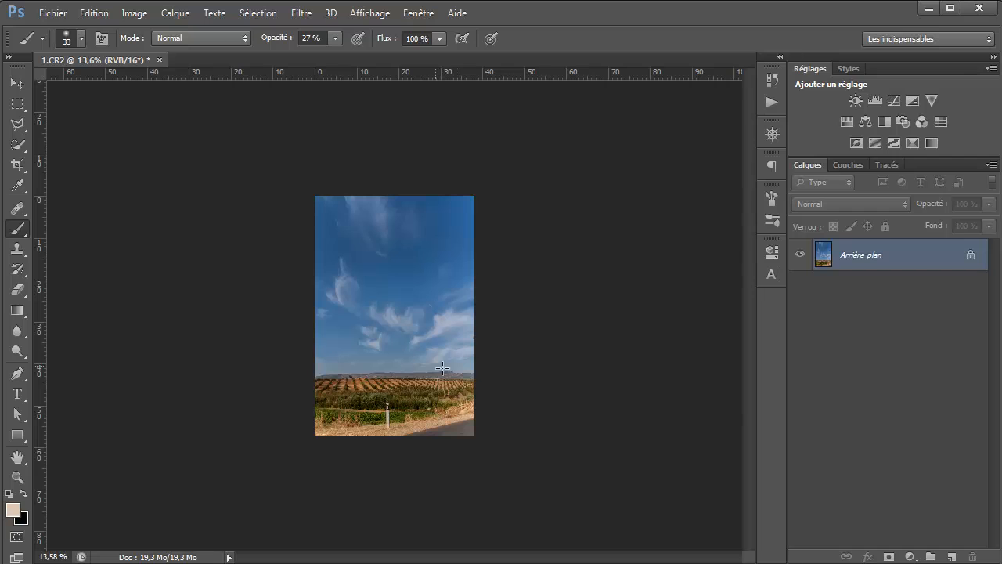
key(ctrl+0)
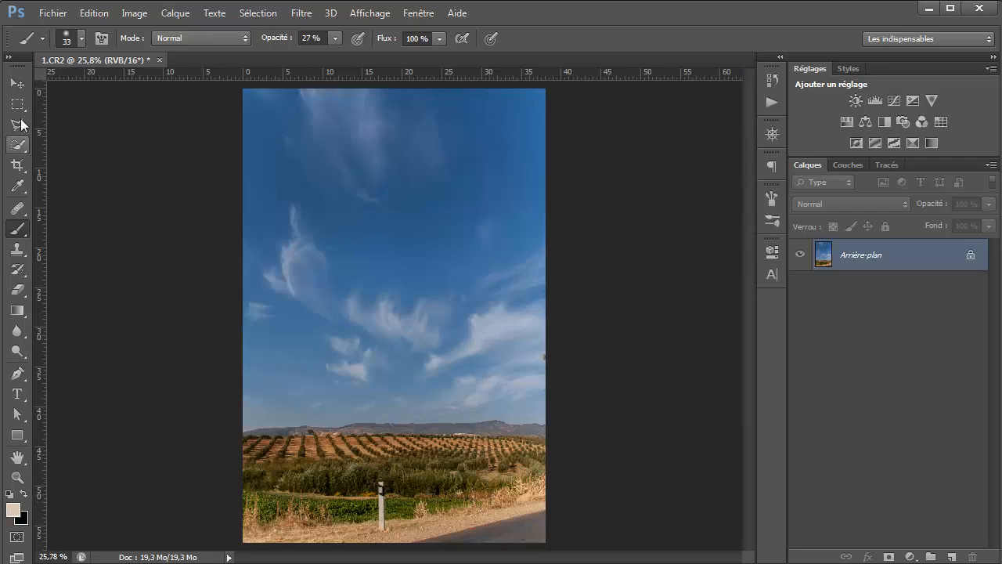
Step: Add a new empty layer above the background and name it "retouche"
click(17, 83)
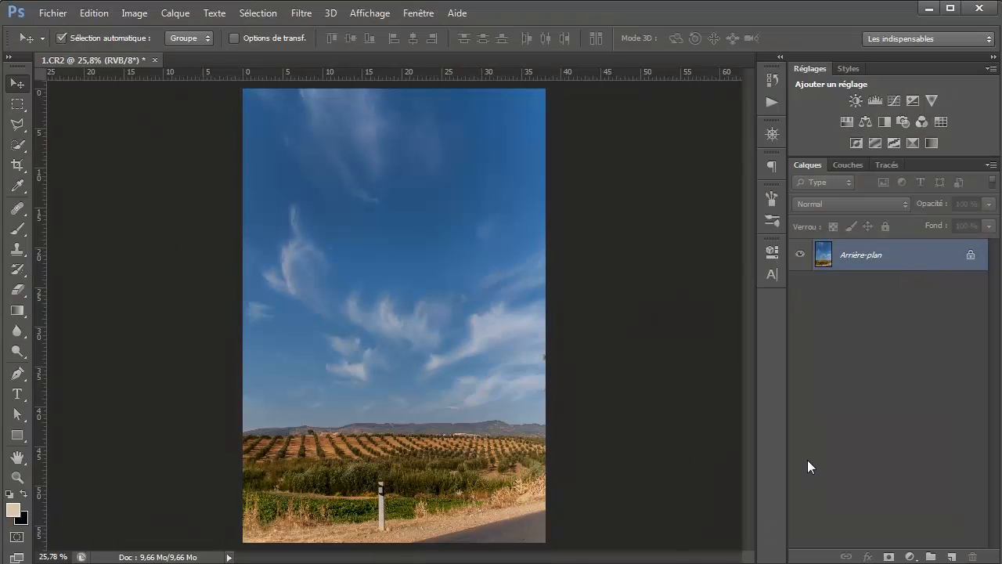
click(951, 557)
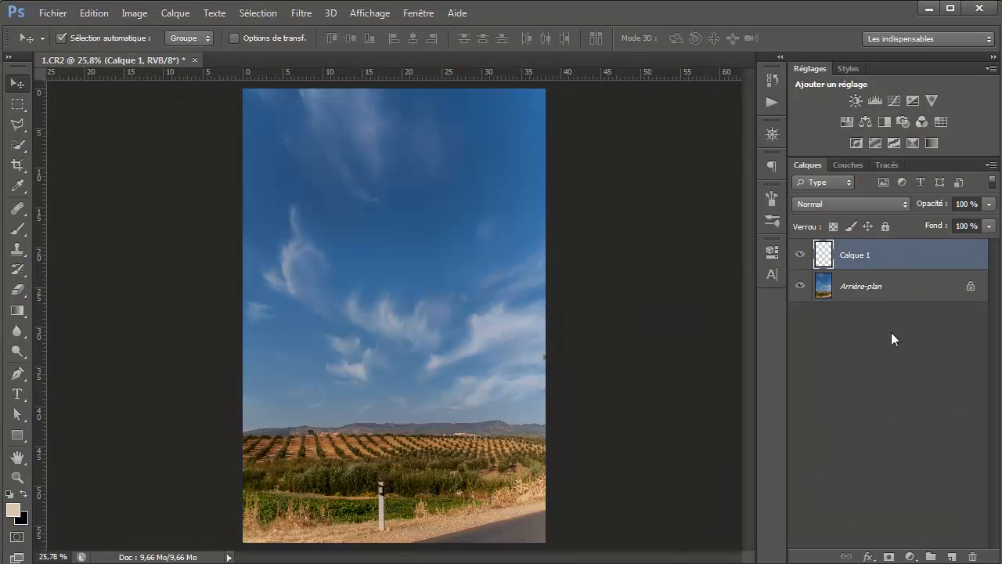
double_click(870, 259)
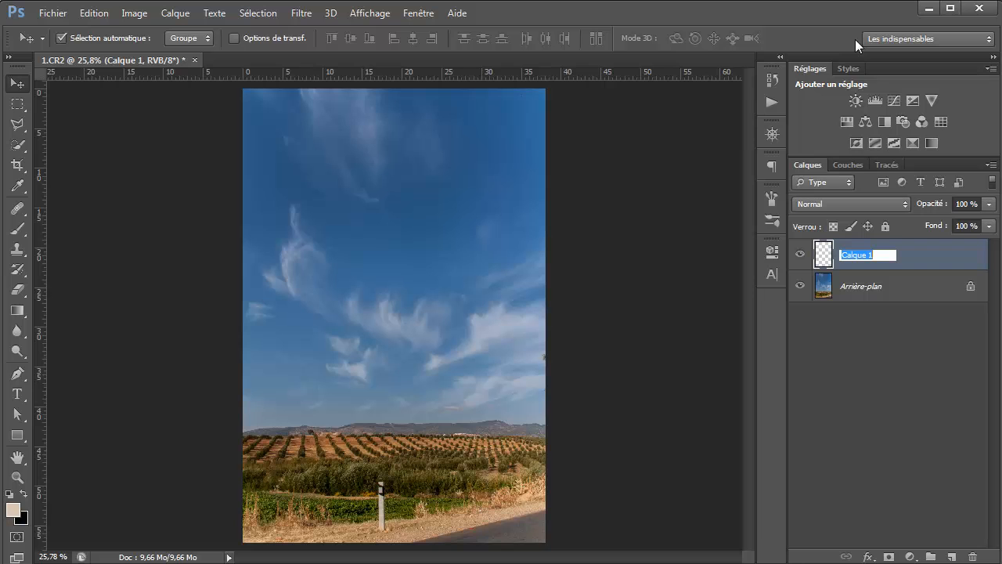
text(re)
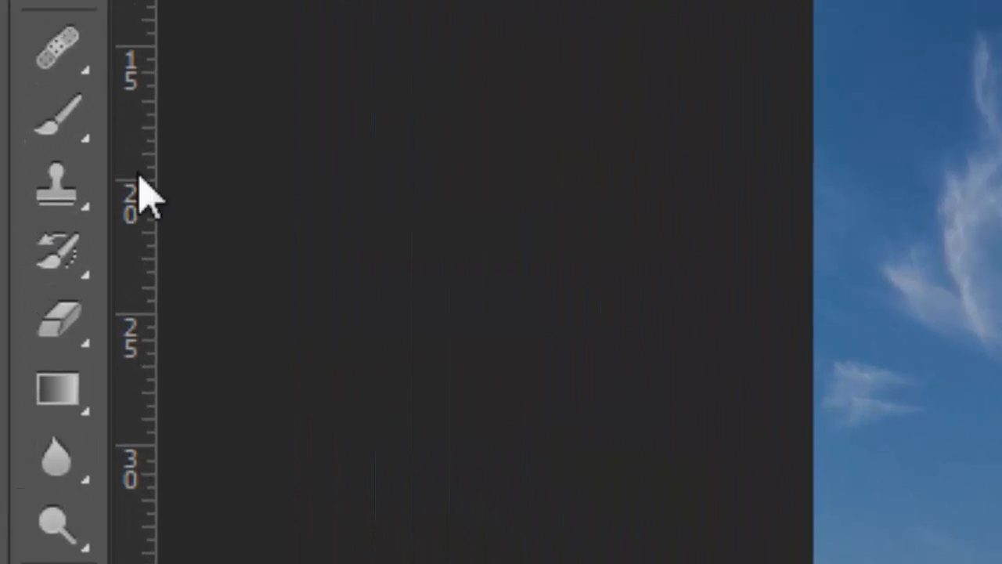
Step: Activate the Clone Stamp tool with its sampling set to Actif et inférieurs
click(16, 250)
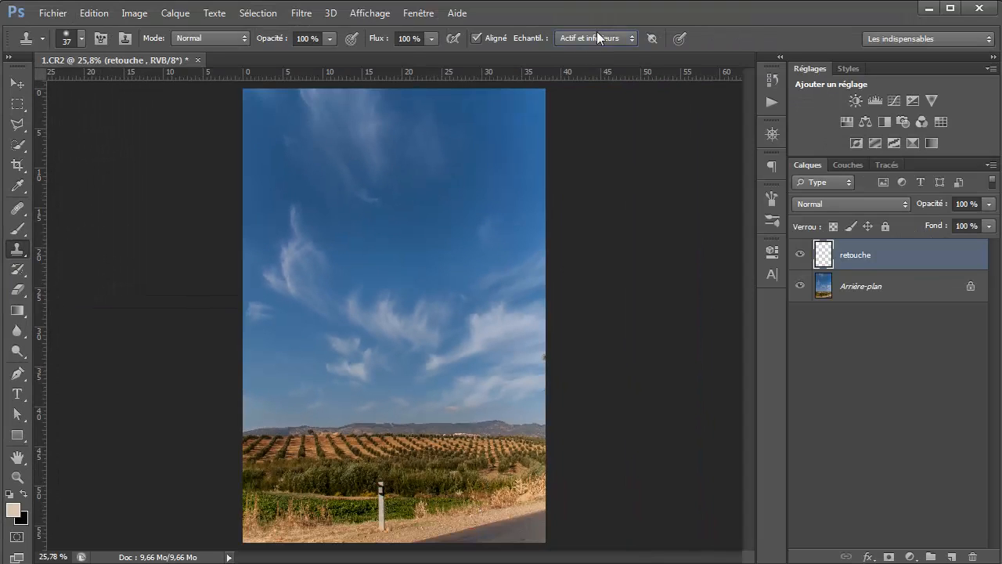
click(598, 37)
click(588, 67)
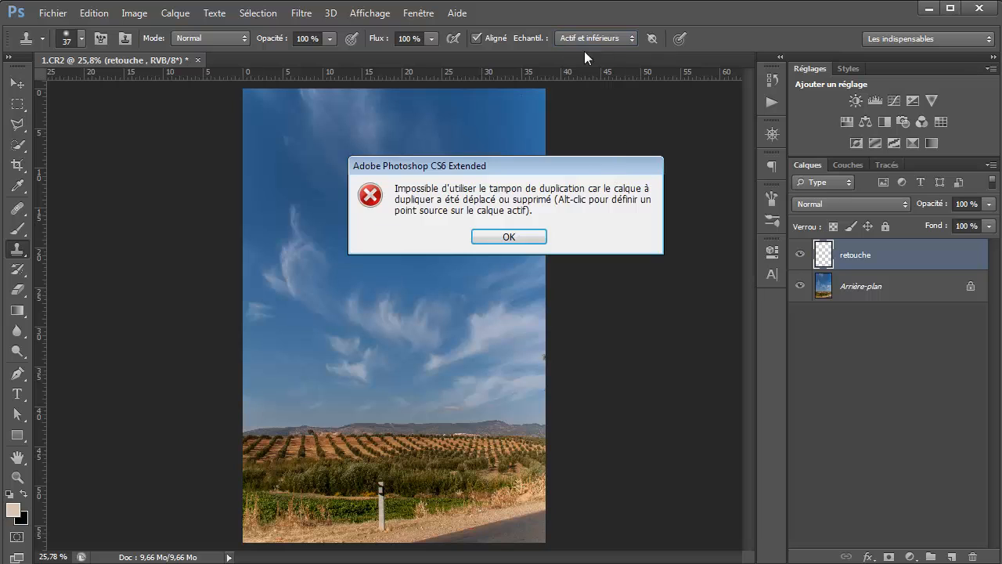
Step: Try deleting the "retouche" layer, and undo the deletion
click(531, 235)
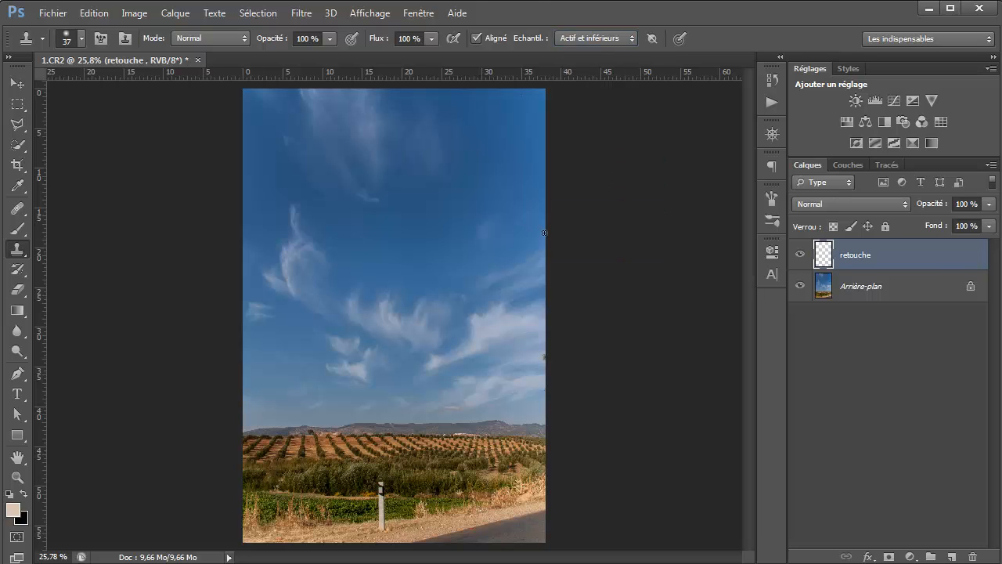
scroll(520, 360, up, 3)
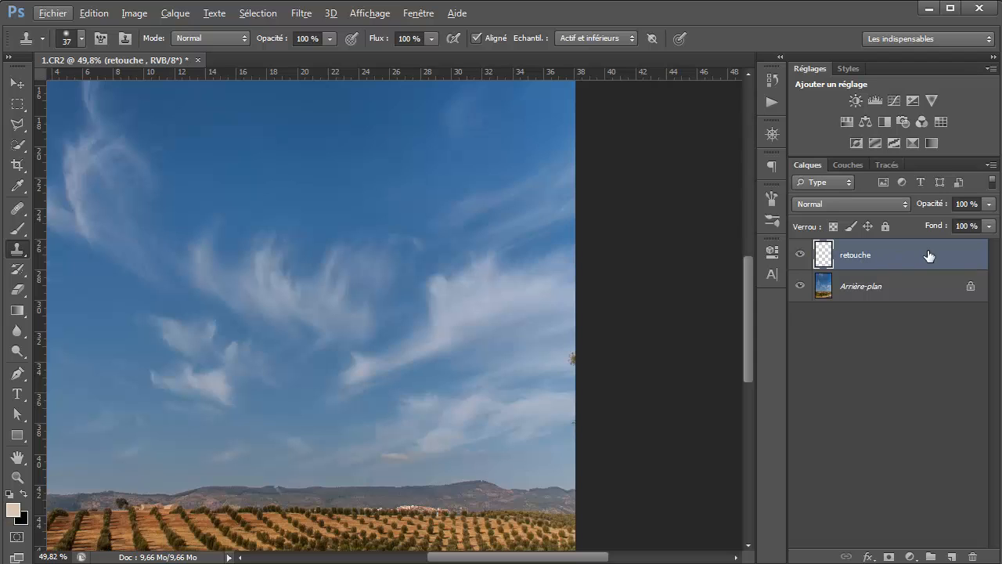
drag(929, 255, 974, 557)
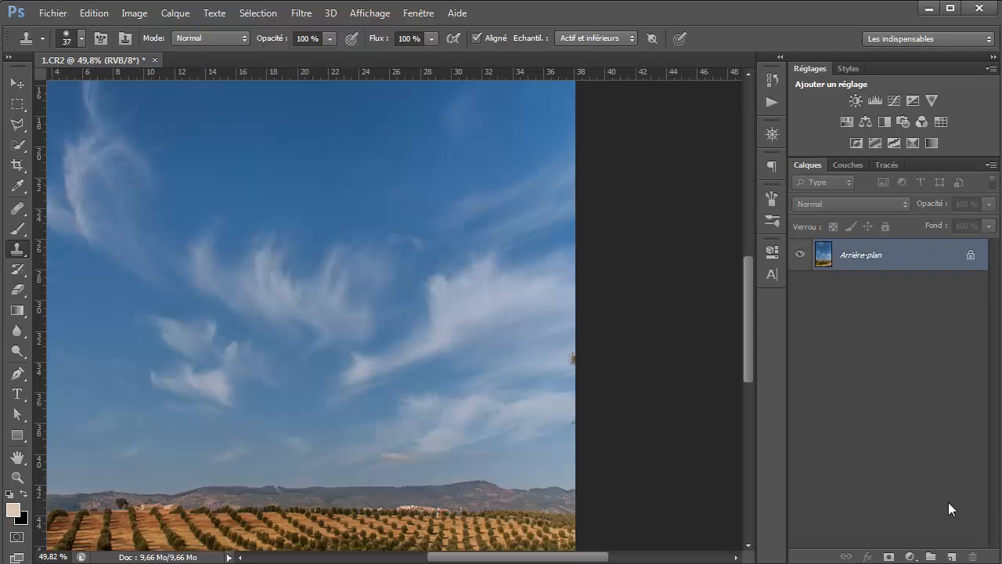
key(ctrl+z)
Step: Clone clean sky over the two branch tips at the photo's right edge
scroll(571, 399, up, 4)
drag(564, 375, 513, 303)
scroll(544, 298, up, 5)
key(alt)
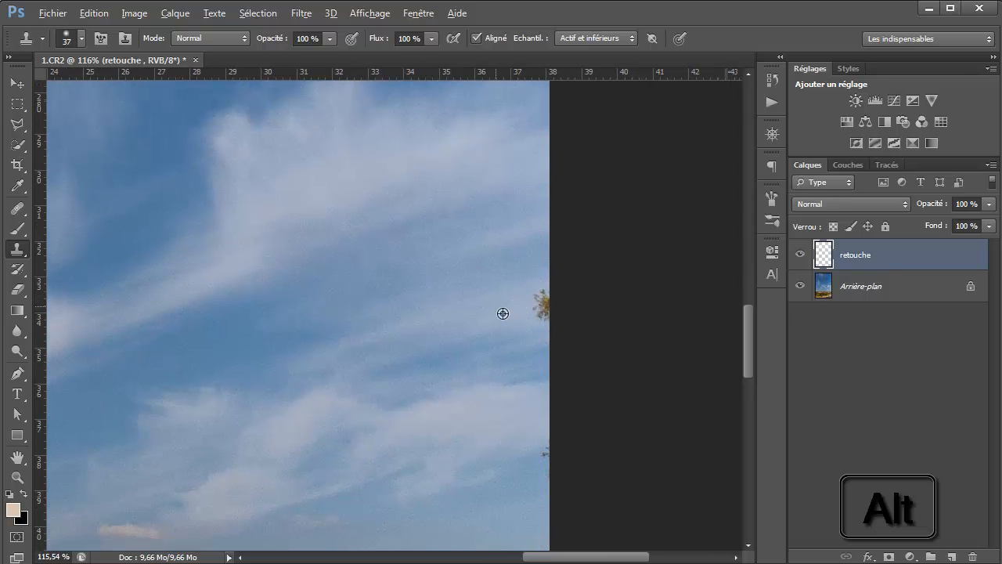
alt+click(496, 313)
mouse_move(555, 311)
mouse_down()
mouse_move(552, 332)
mouse_move(522, 262)
mouse_up()
alt+click(516, 415)
drag(549, 409, 555, 418)
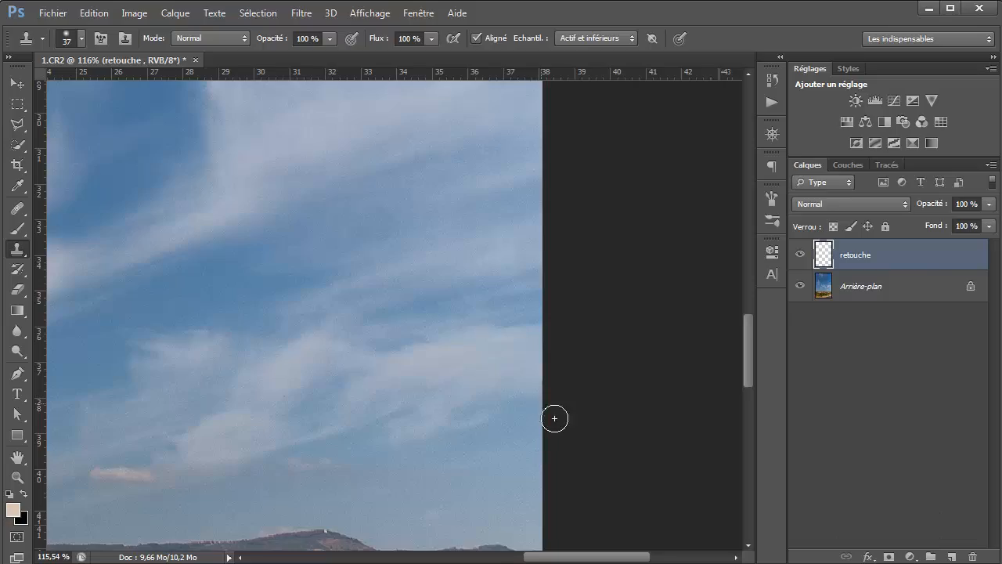
Step: Clone dark foliage over the tip of the dry stem rising into the bushes above the green field
drag(363, 452, 618, 286)
mouse_move(258, 462)
mouse_down()
mouse_move(560, 433)
mouse_move(581, 413)
mouse_up()
drag(274, 513, 398, 302)
scroll(372, 305, down, 1)
scroll(372, 306, up, 3)
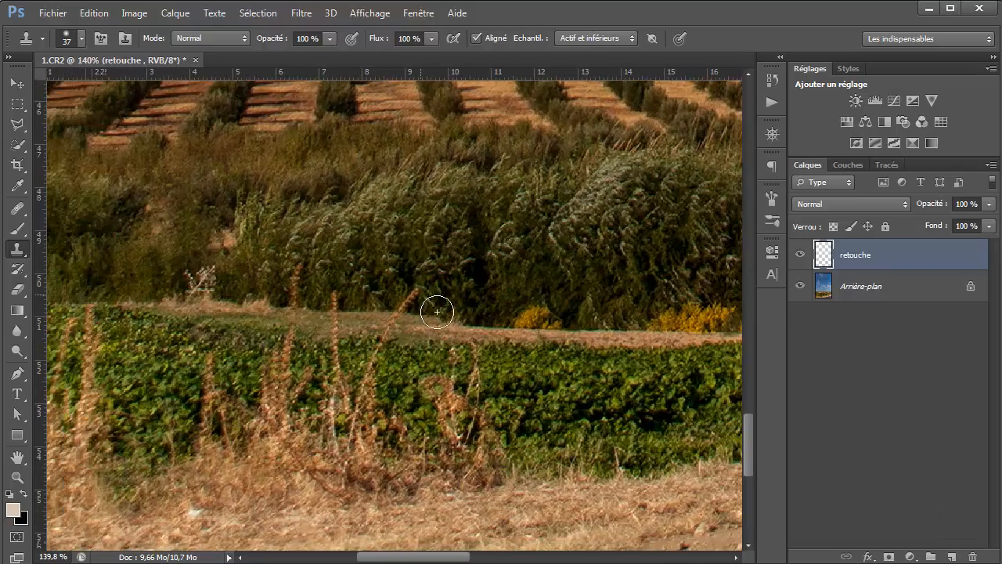
mouse_move(472, 314)
mouse_down()
mouse_move(459, 303)
mouse_move(422, 309)
mouse_move(438, 297)
mouse_up()
Step: Set the Clone Stamp brush to 33 px size and 5 % hardness
right_click(408, 274)
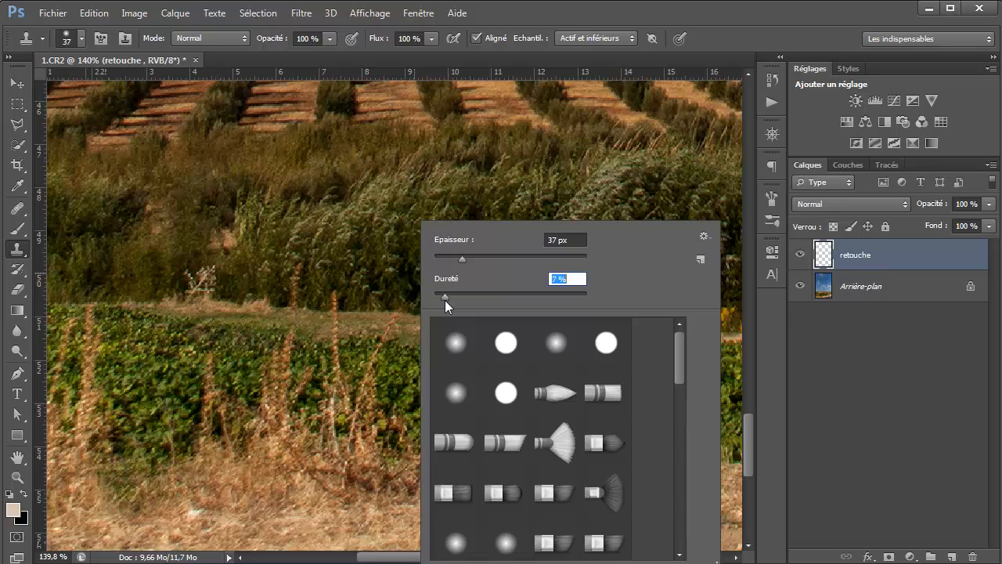
drag(484, 244, 477, 244)
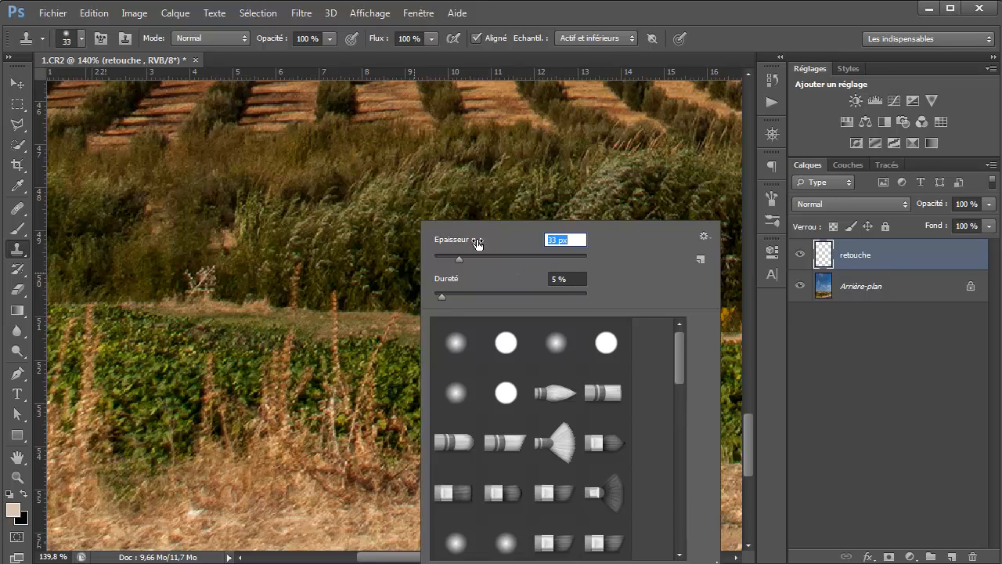
click(617, 13)
Step: Clone foliage over the remaining dry stem and the pale plant along the bushes' lower edge at the photo's left
key(space)
drag(382, 284, 478, 282)
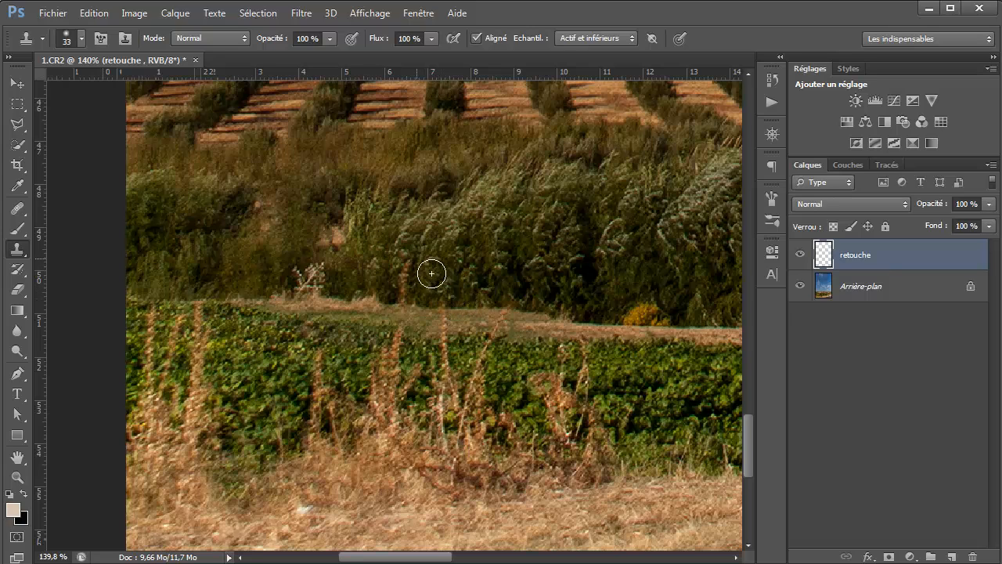
key(space)
drag(433, 289, 518, 302)
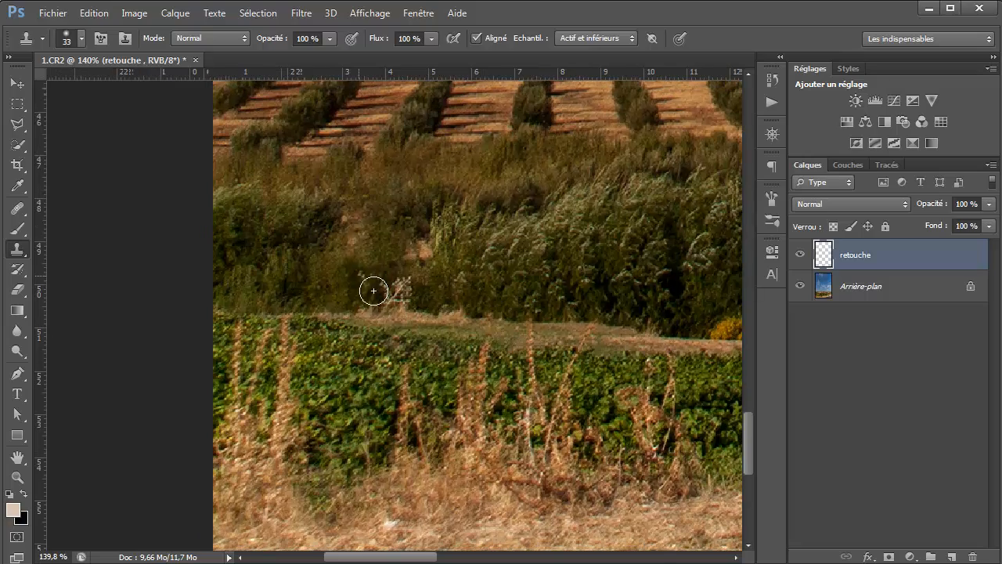
alt+click(363, 284)
mouse_move(409, 299)
mouse_down()
mouse_move(421, 311)
mouse_move(273, 258)
mouse_move(103, 239)
mouse_up()
Step: Try to clone bush foliage over the head of the roadside post, and undo the strokes
key(space)
mouse_move(464, 299)
mouse_down()
mouse_move(378, 282)
mouse_move(222, 327)
mouse_up()
mouse_move(386, 320)
mouse_down()
mouse_move(288, 328)
mouse_move(342, 282)
mouse_move(366, 321)
mouse_move(368, 406)
mouse_up()
key(space)
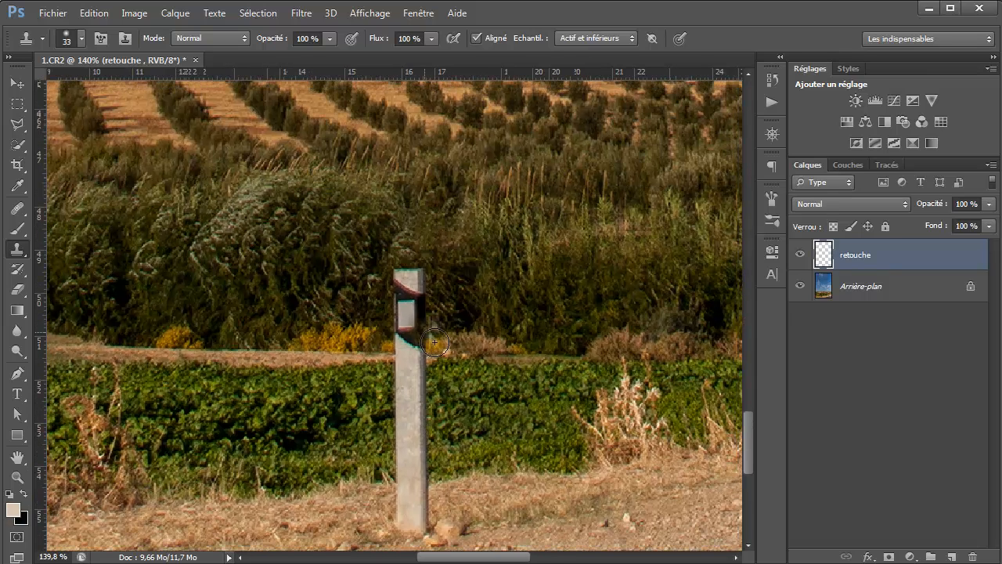
alt+click(499, 285)
mouse_move(422, 276)
mouse_down()
mouse_move(444, 297)
mouse_move(416, 293)
mouse_move(401, 307)
mouse_move(422, 280)
mouse_move(434, 308)
mouse_move(408, 308)
mouse_up()
key(ctrl+alt+z)
key(ctrl+alt+z)
key(ctrl+alt+z)
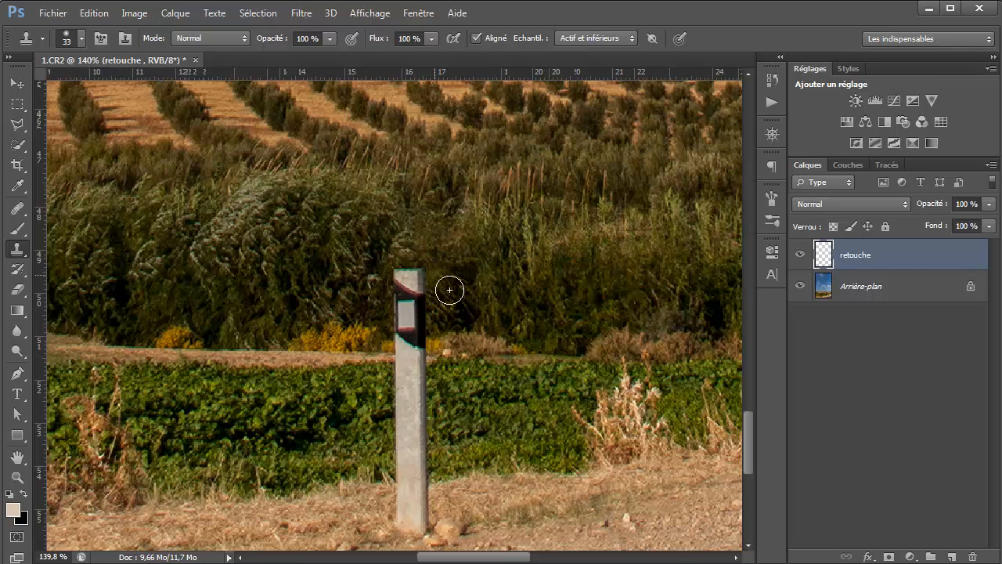
Step: Clone bush foliage over the upper part of the roadside post, down to the level of the dirt path
drag(438, 290, 414, 286)
key(ctrl+z)
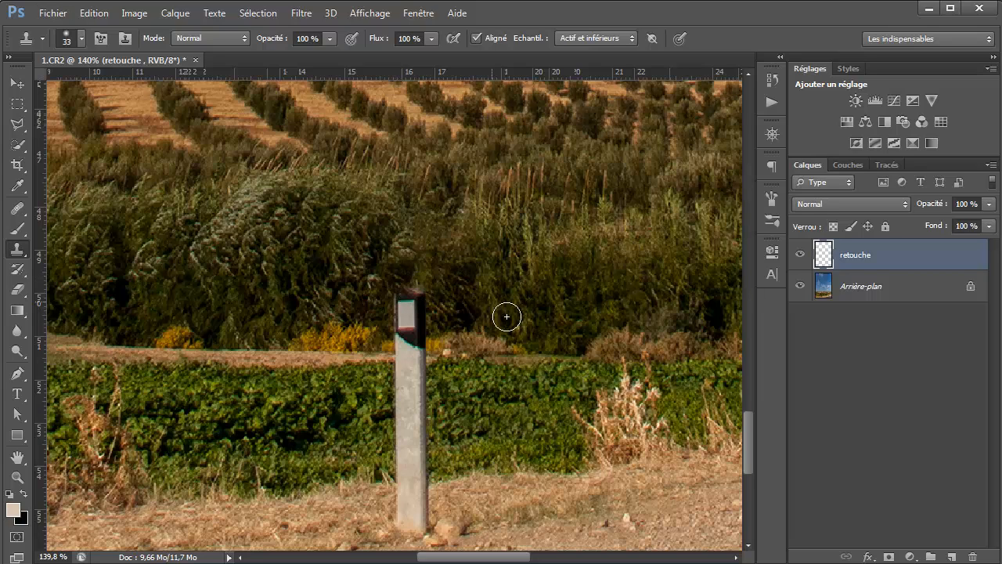
mouse_move(423, 314)
mouse_down()
mouse_move(484, 329)
mouse_move(410, 330)
mouse_move(437, 354)
mouse_move(392, 342)
mouse_up()
key(ctrl+z)
alt+click(494, 344)
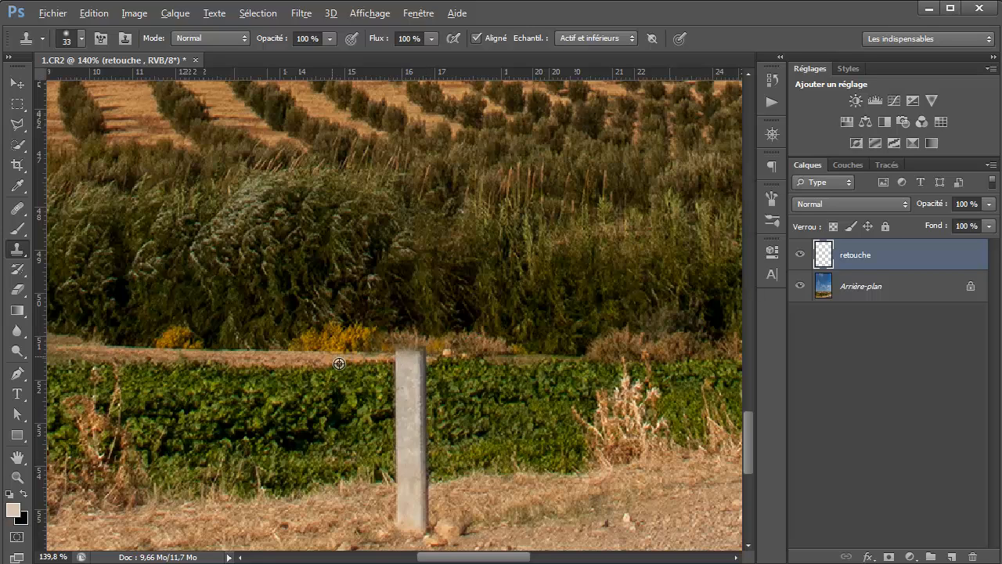
Step: Clone the dirt path across the top of the remaining post, sampling the path beside it, and undo the misplaced strokes
key(alt)
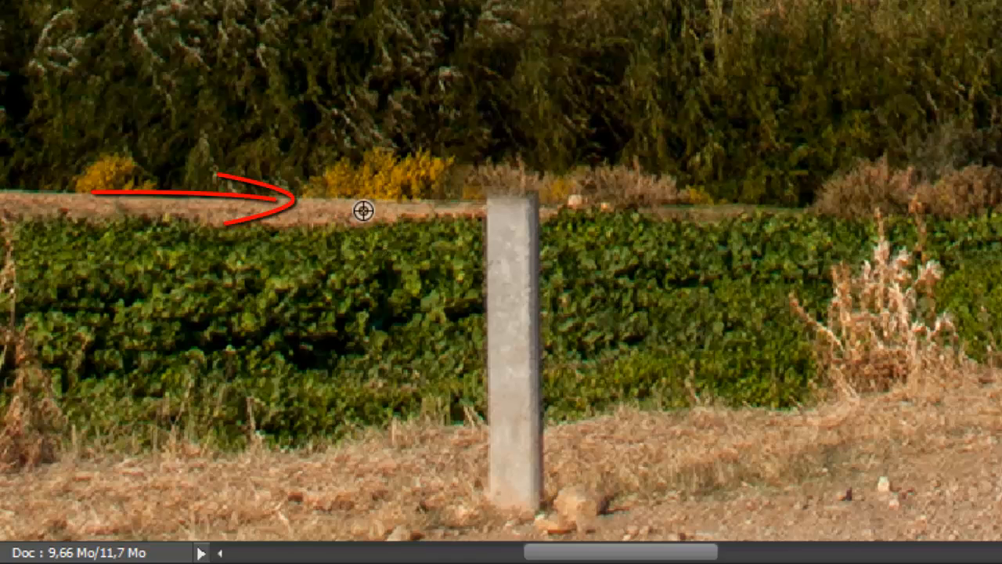
alt+click(363, 211)
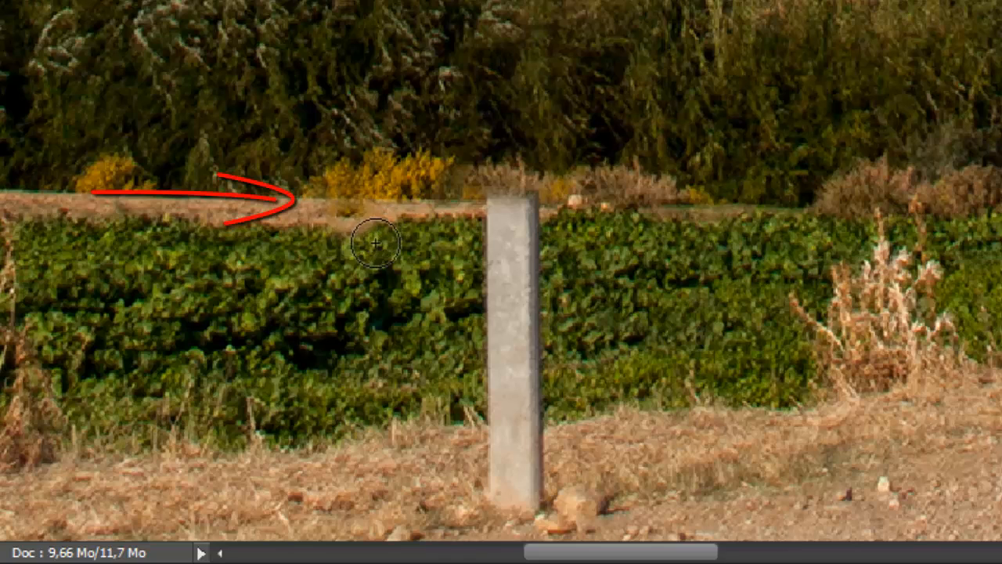
drag(499, 223, 524, 226)
key(ctrl+alt+z)
key(ctrl+alt+z)
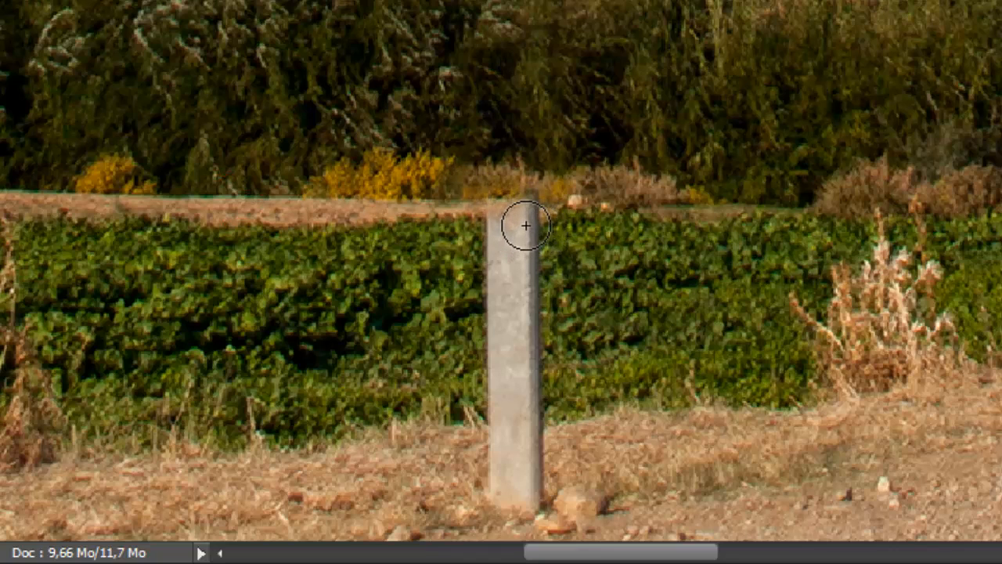
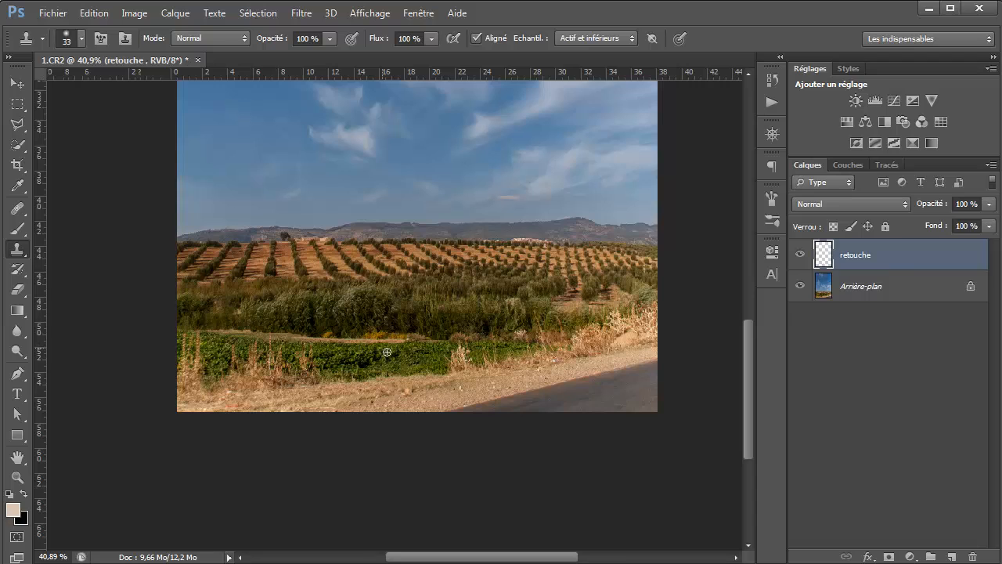
Step: Extend the dirt path by cloning it along the green field's upper edge as far as the pale dry bush
scroll(387, 351, up, 3)
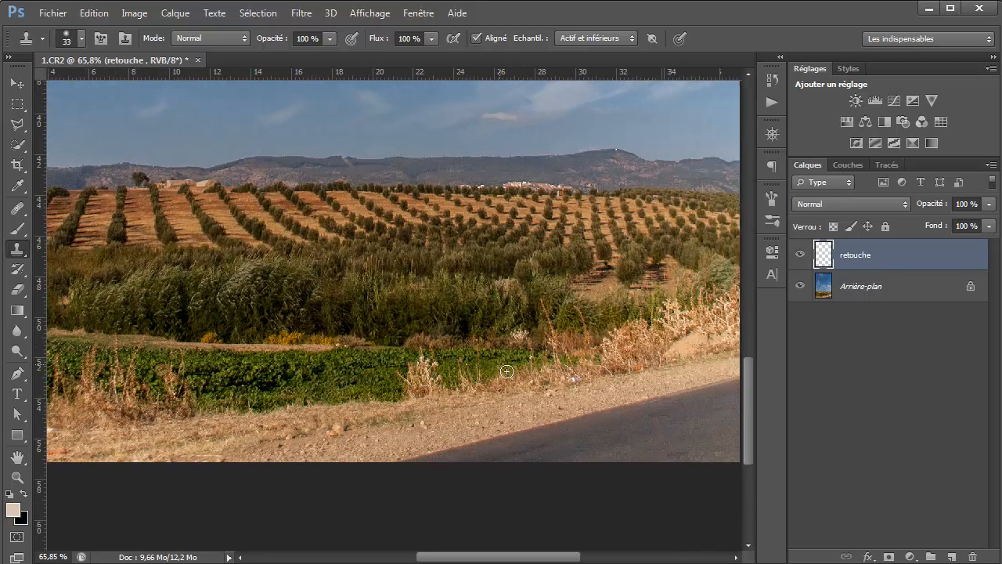
drag(435, 374, 373, 377)
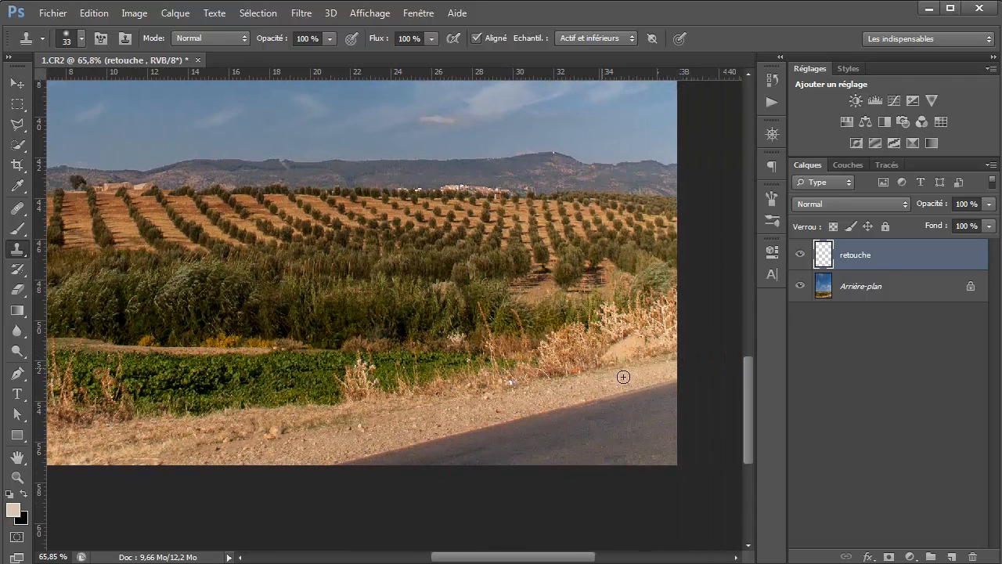
scroll(258, 360, up, 3)
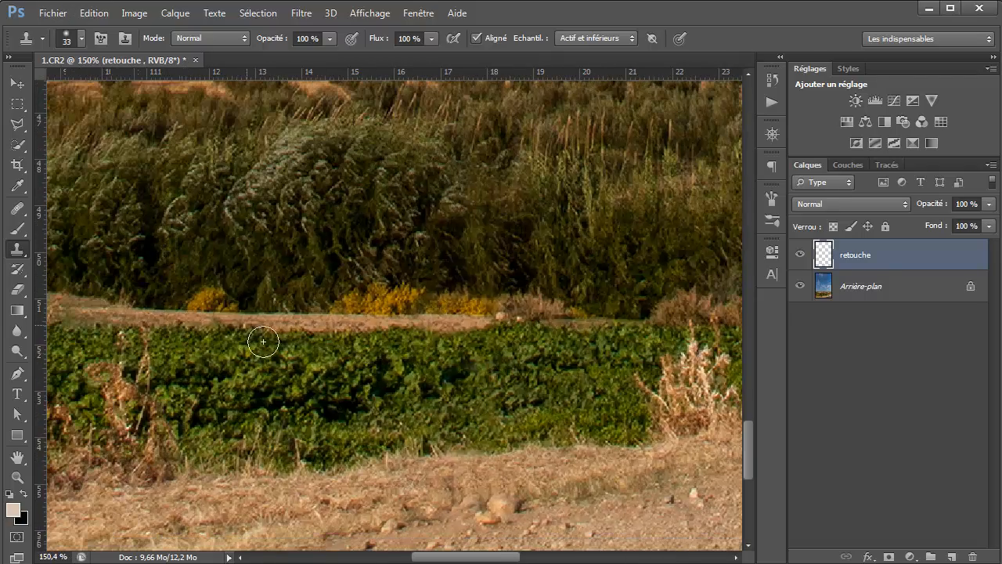
alt+click(161, 321)
drag(391, 332, 246, 349)
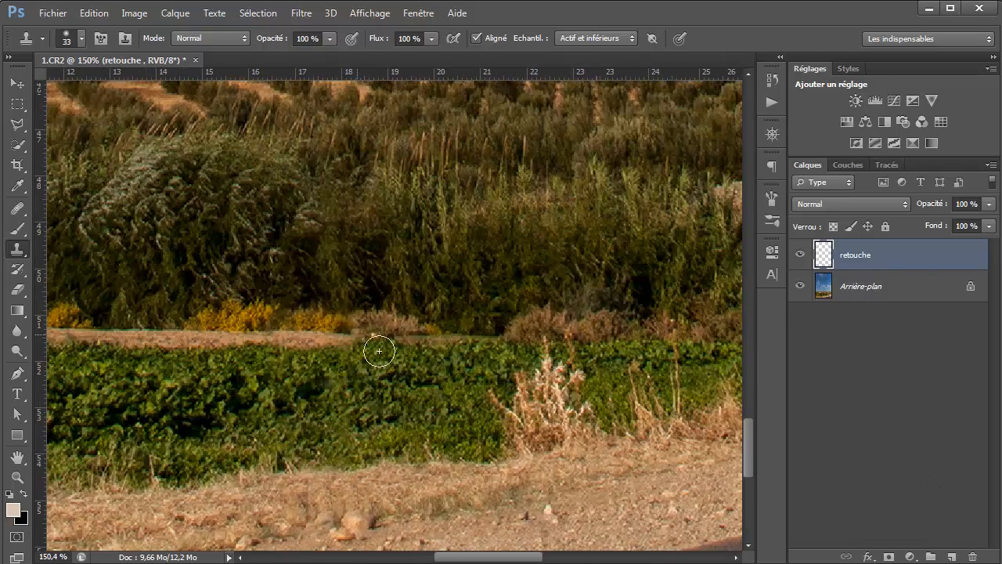
mouse_move(379, 352)
mouse_down()
mouse_move(368, 357)
mouse_move(439, 345)
mouse_move(565, 357)
mouse_up()
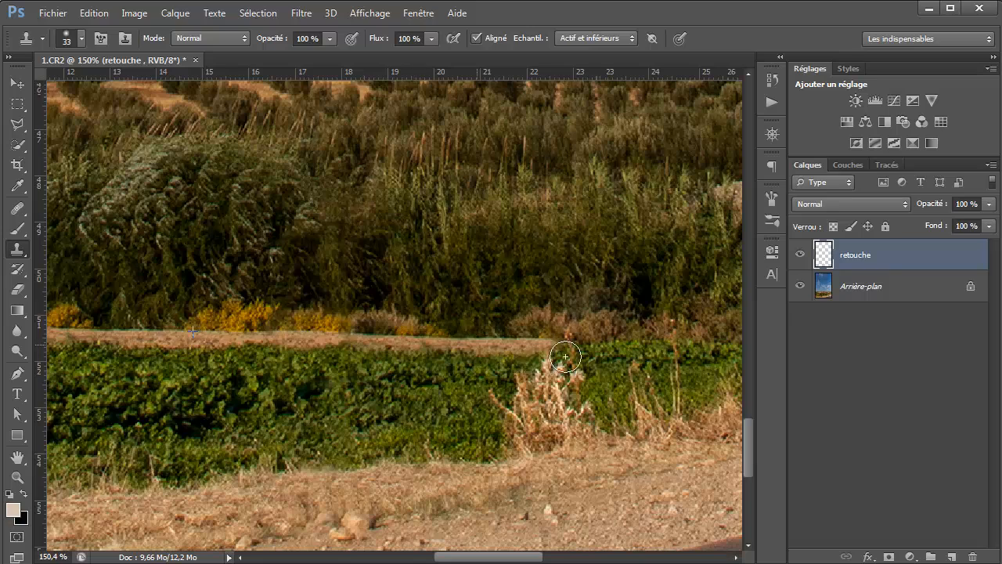
Step: Continue cloning the dirt path past the dry bush to the sandy mound near the photo's right edge
drag(478, 364, 176, 388)
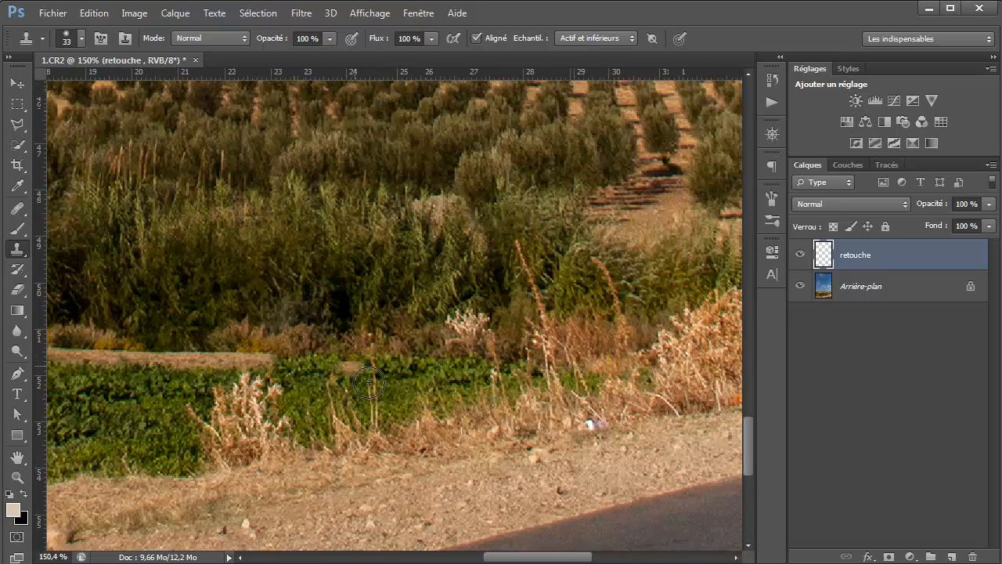
mouse_move(301, 377)
mouse_down()
mouse_move(532, 382)
mouse_move(514, 392)
mouse_move(382, 390)
mouse_move(364, 383)
mouse_move(681, 393)
mouse_up()
alt+click(325, 381)
drag(656, 360, 469, 370)
alt+click(553, 349)
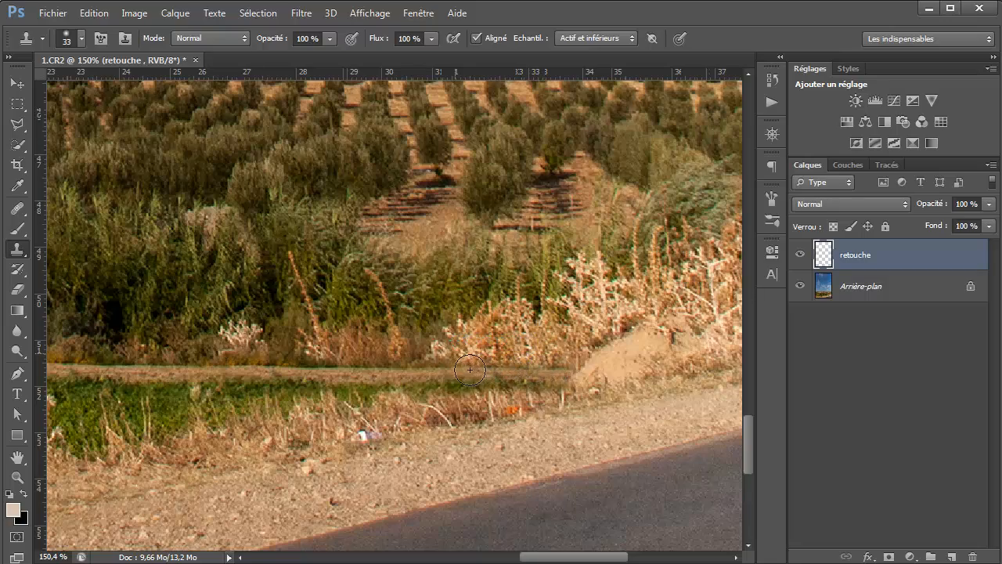
Step: Compare the whole photo with and without the "retouche" layer by toggling its visibility
scroll(482, 377, down, 5)
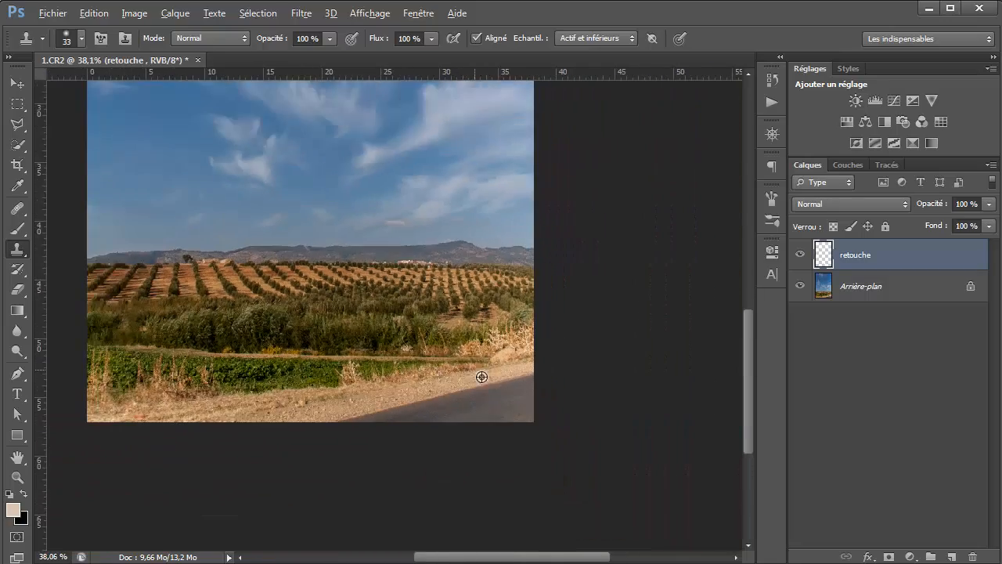
scroll(493, 383, down, 3)
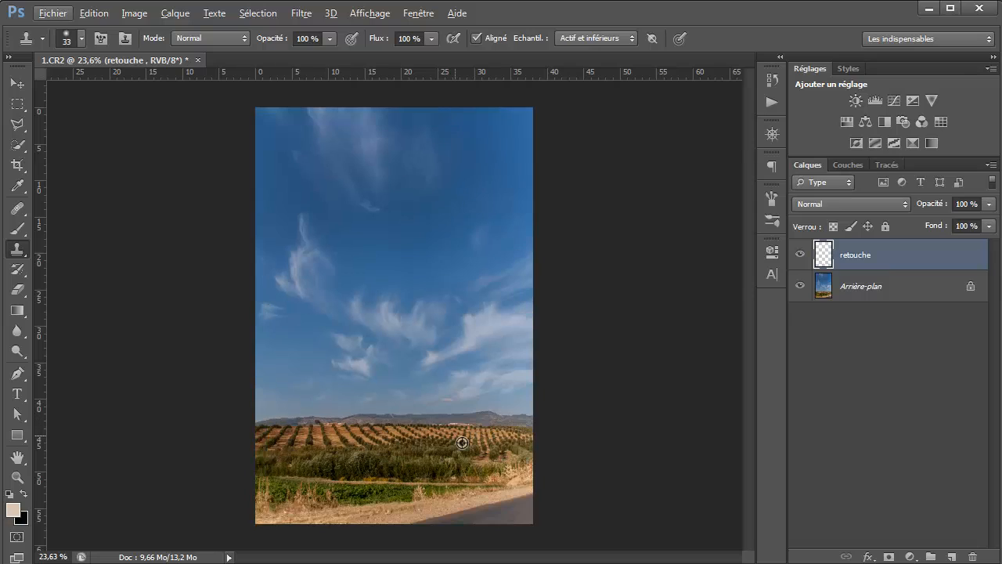
click(801, 254)
click(801, 255)
click(801, 254)
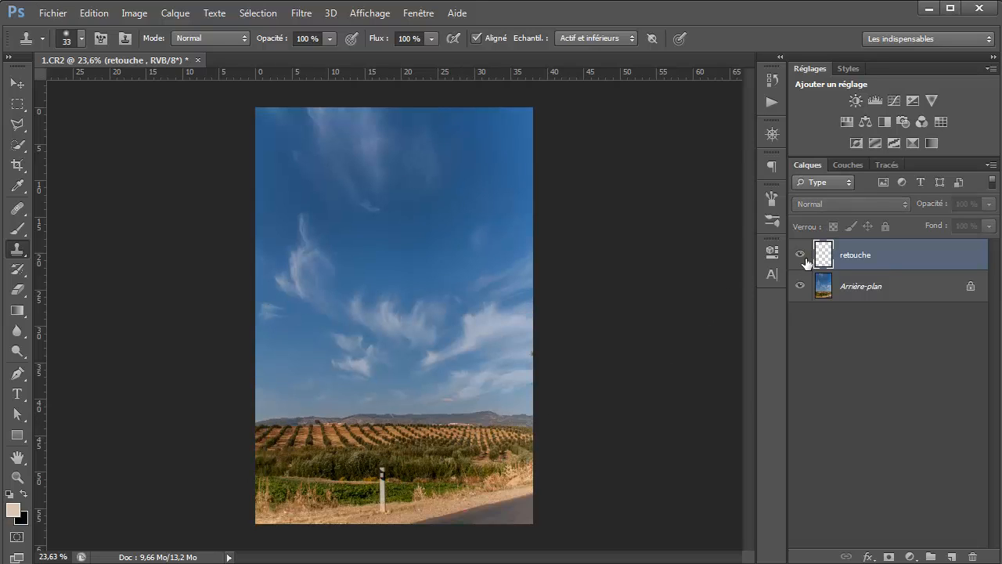
click(800, 254)
click(800, 255)
click(800, 254)
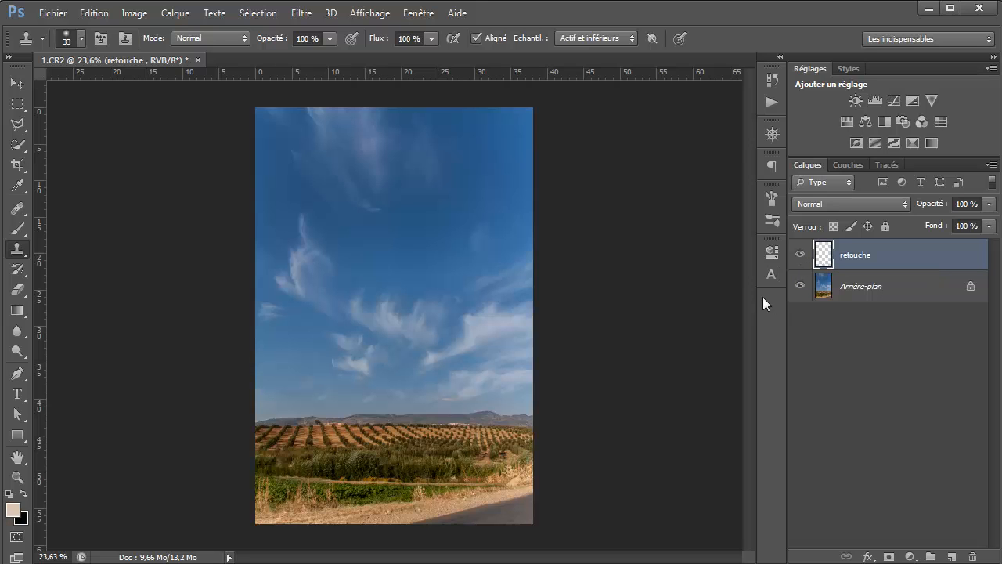
Step: Activate the Move tool, switch to Bridge and open B & W.psd from the ZZ tuto folder
key(v)
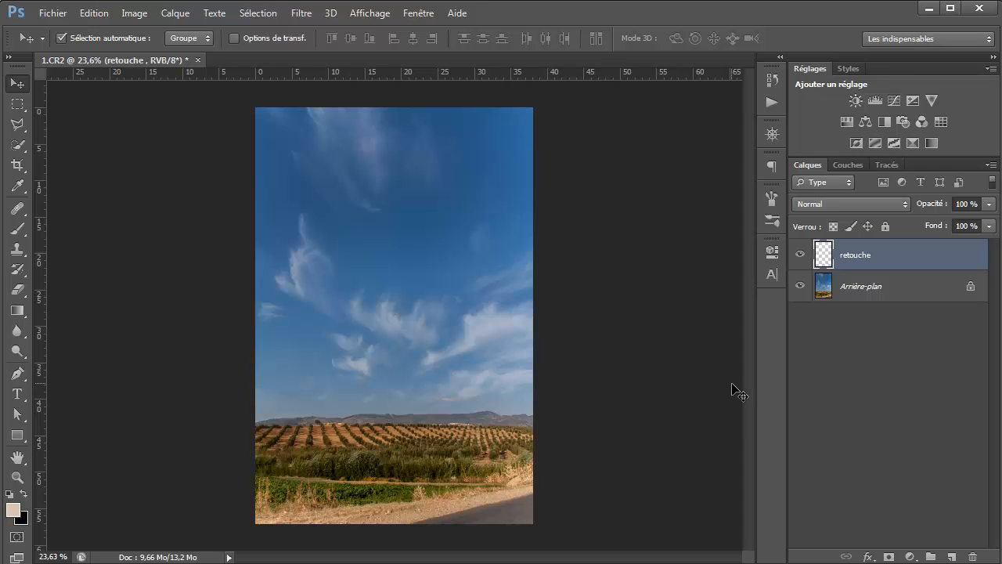
scroll(448, 293, up, 1)
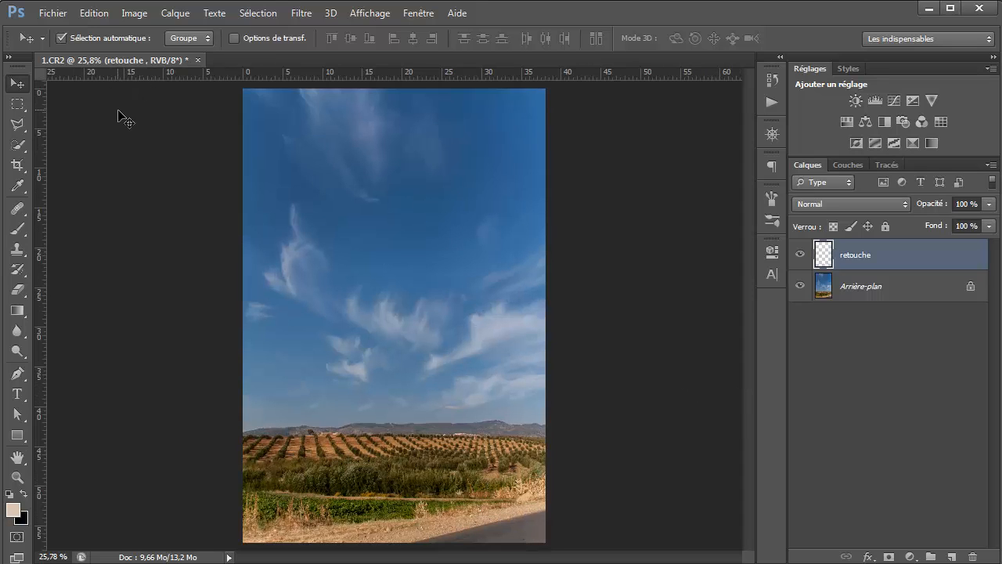
click(65, 17)
click(70, 58)
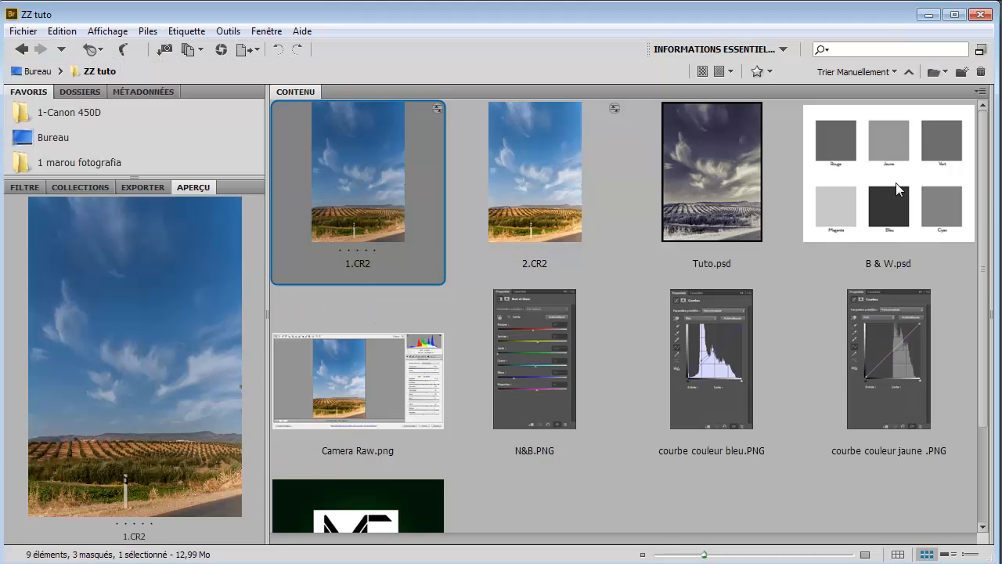
click(896, 184)
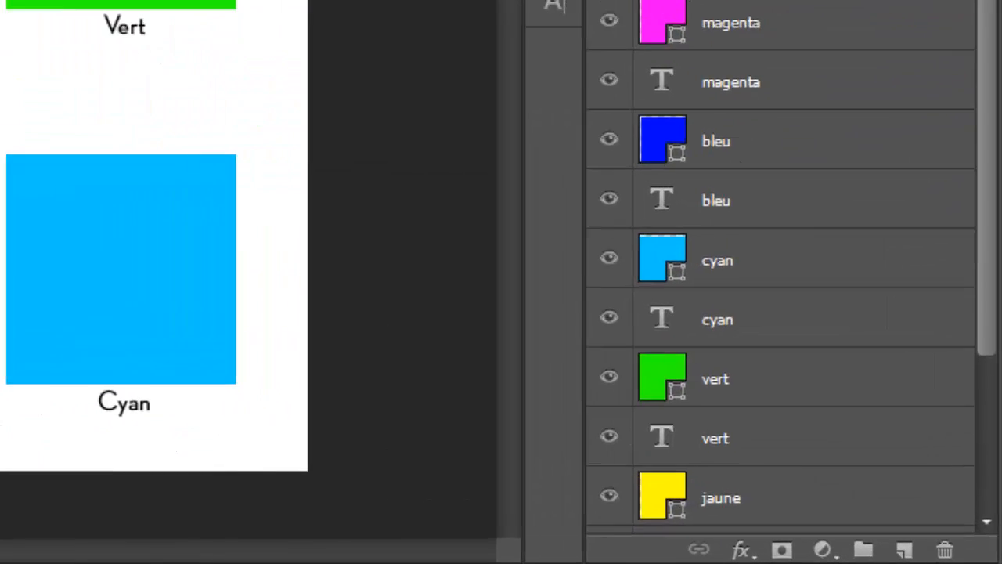
Step: Add a Noir et blanc adjustment layer above the colour swatches and set Rouges to 27 and Jaunes to 56
key(Delete)
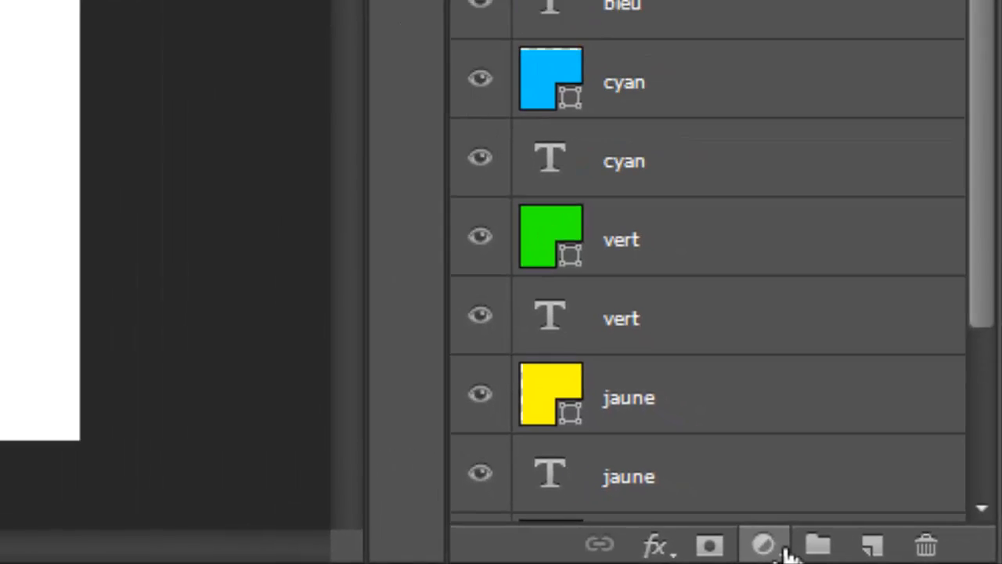
click(665, 539)
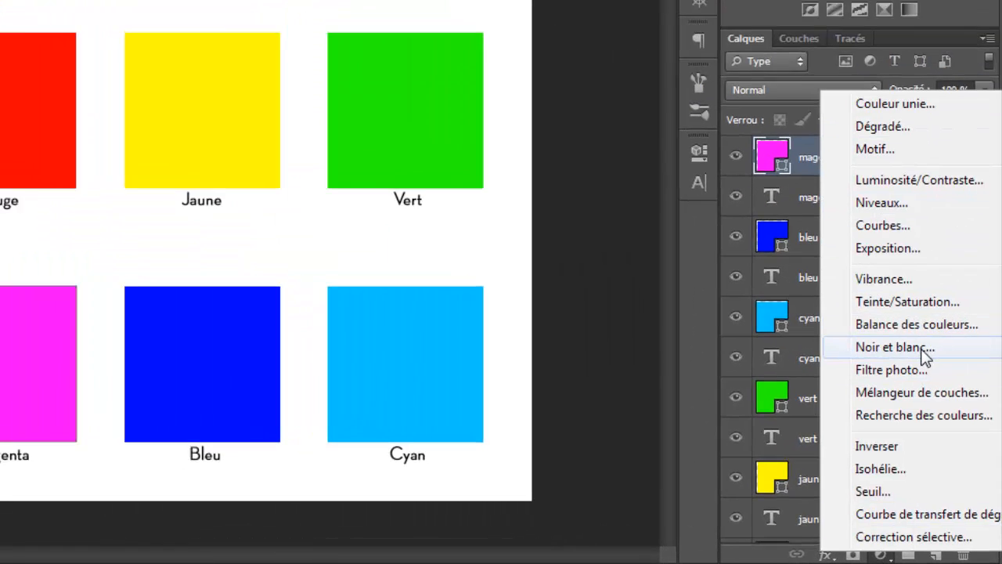
click(923, 353)
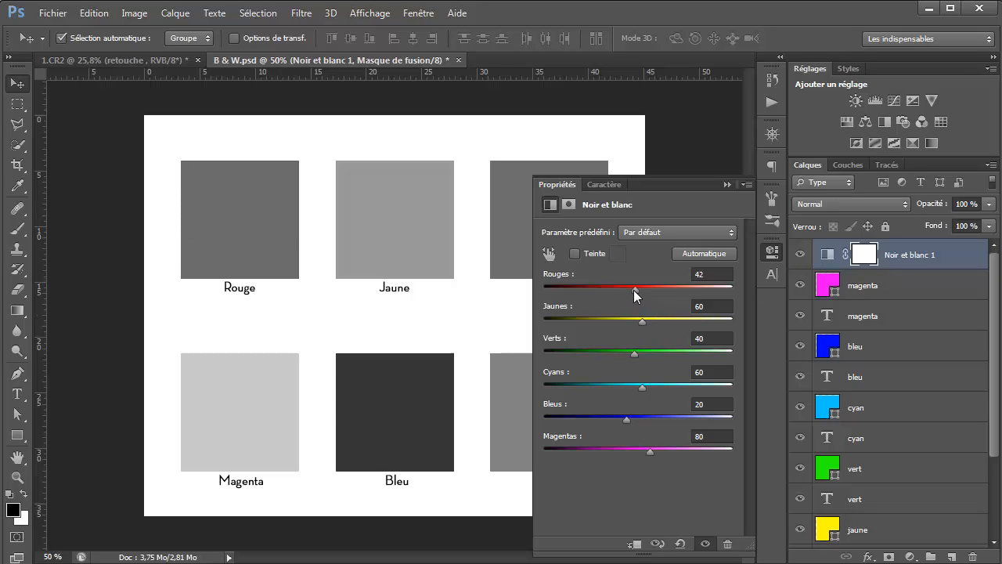
mouse_move(634, 290)
mouse_down()
mouse_move(650, 291)
mouse_move(616, 295)
mouse_move(632, 294)
mouse_up()
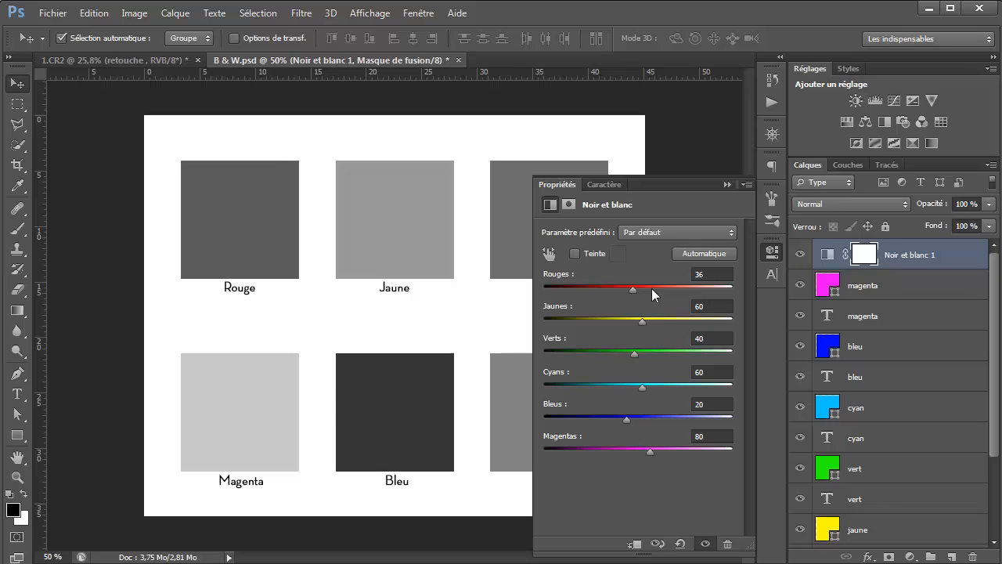
drag(634, 290, 629, 291)
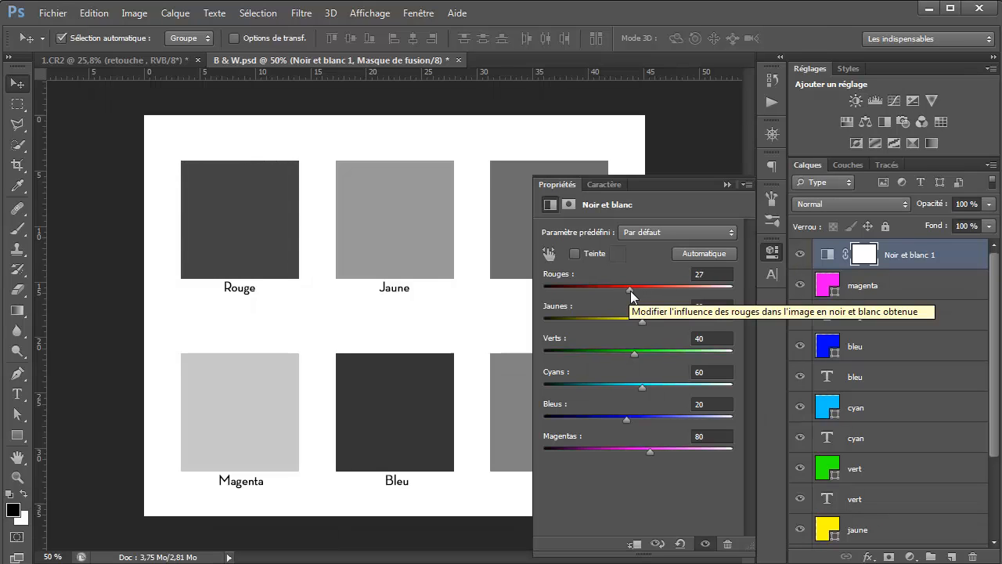
drag(635, 319, 639, 323)
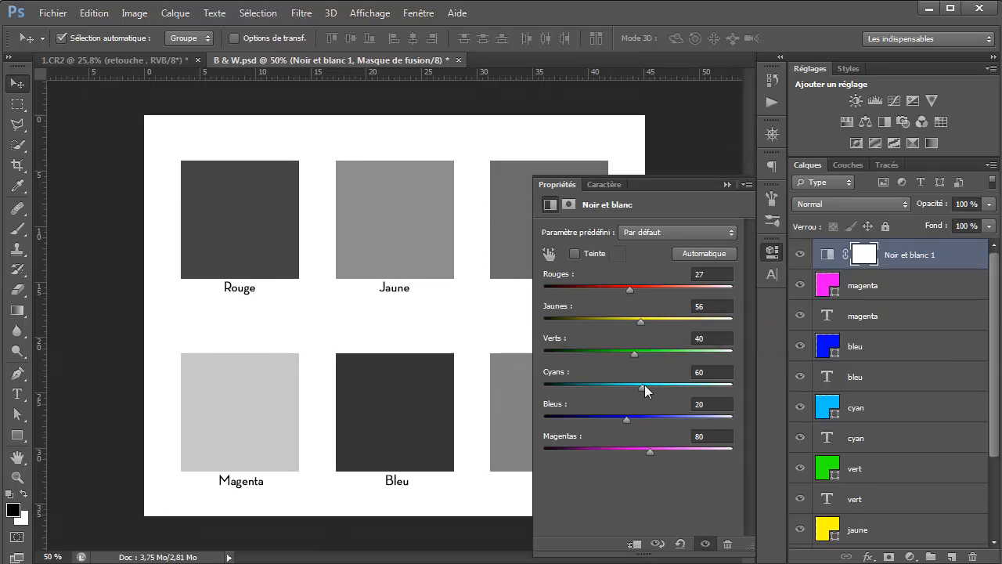
Step: Set the swatches' black-and-white adjustment to Cyans 25, Bleus -47 and Magentas -8, and close its settings
drag(692, 187, 846, 97)
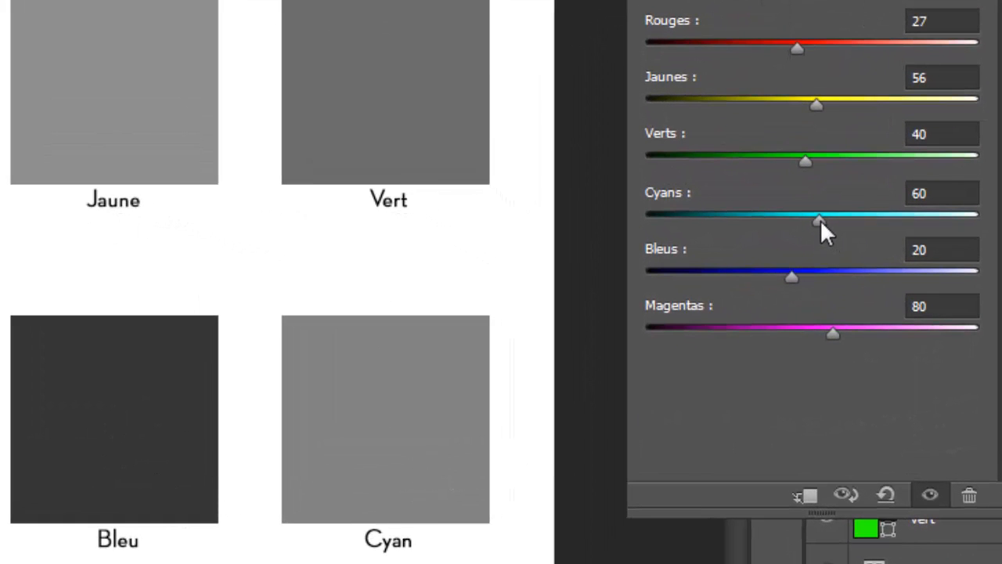
drag(820, 221, 795, 217)
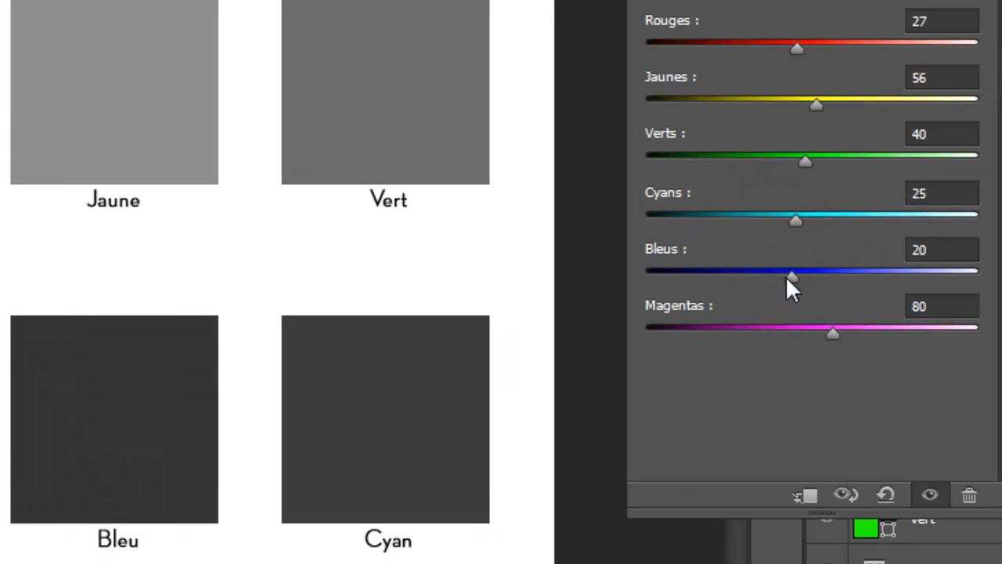
drag(787, 277, 735, 279)
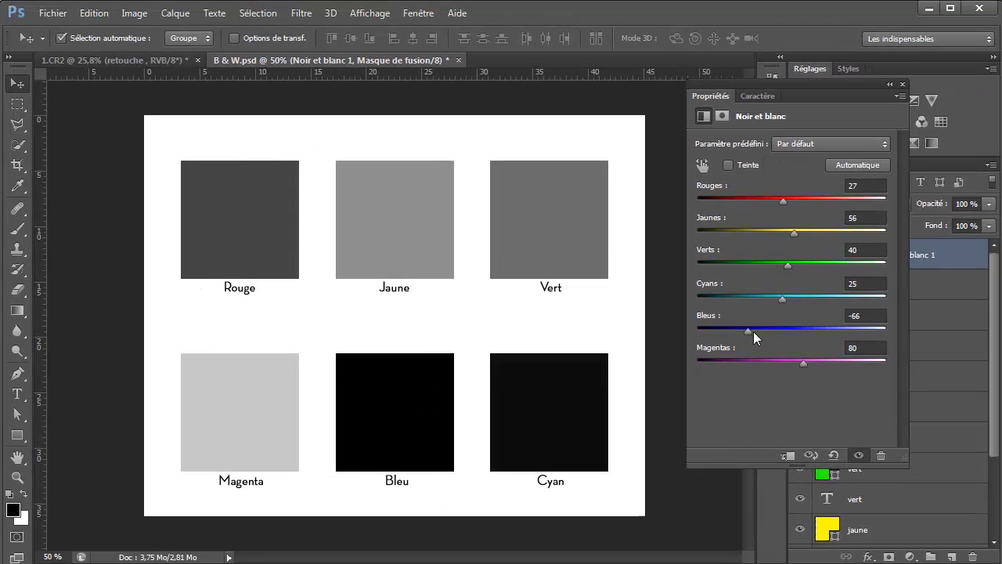
drag(753, 331, 758, 331)
mouse_move(788, 363)
mouse_down()
mouse_move(853, 361)
mouse_move(726, 363)
mouse_move(797, 365)
mouse_move(771, 362)
mouse_up()
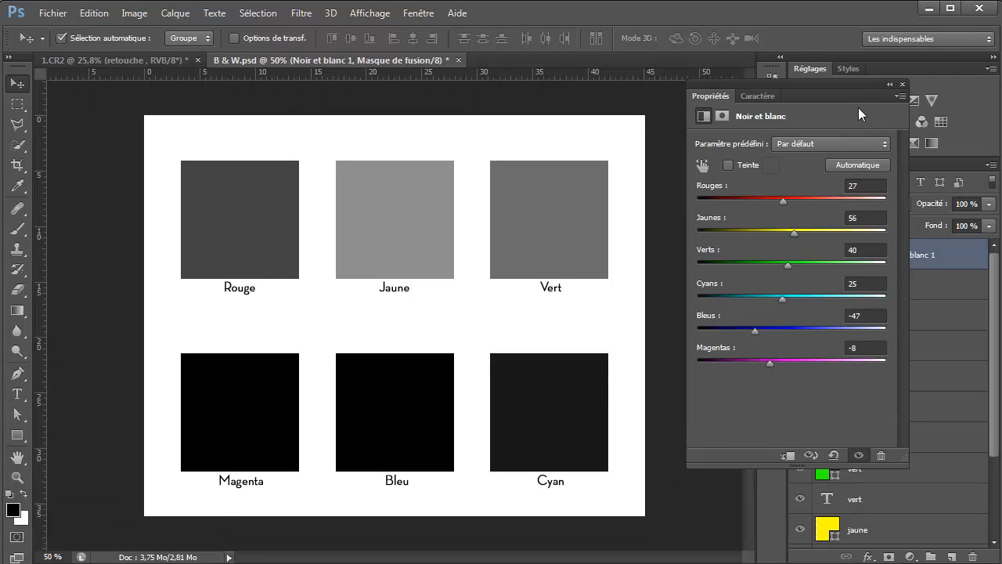
click(902, 84)
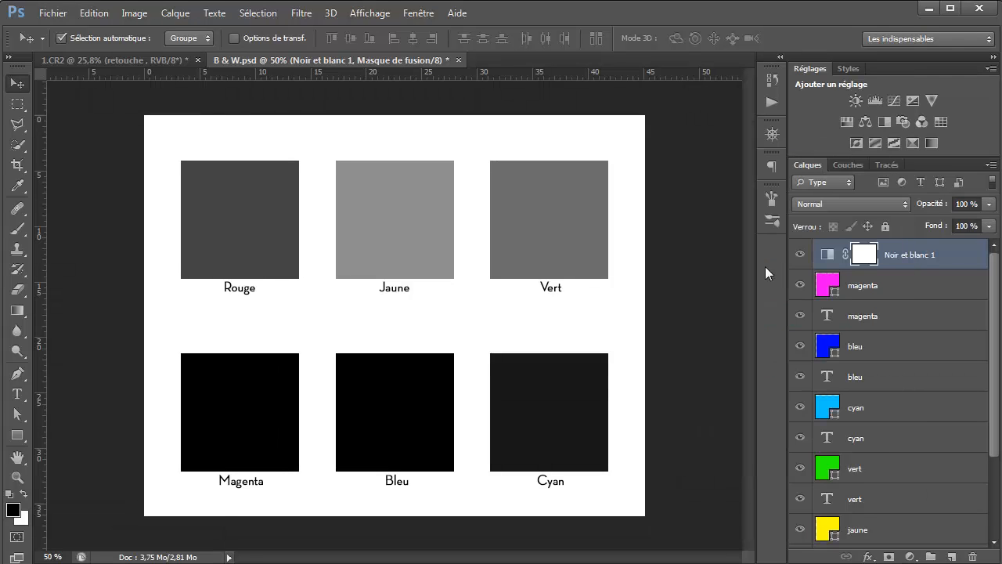
Step: Review the swatches' black-and-white settings once more and close B & W.psd without saving the changes
double_click(828, 256)
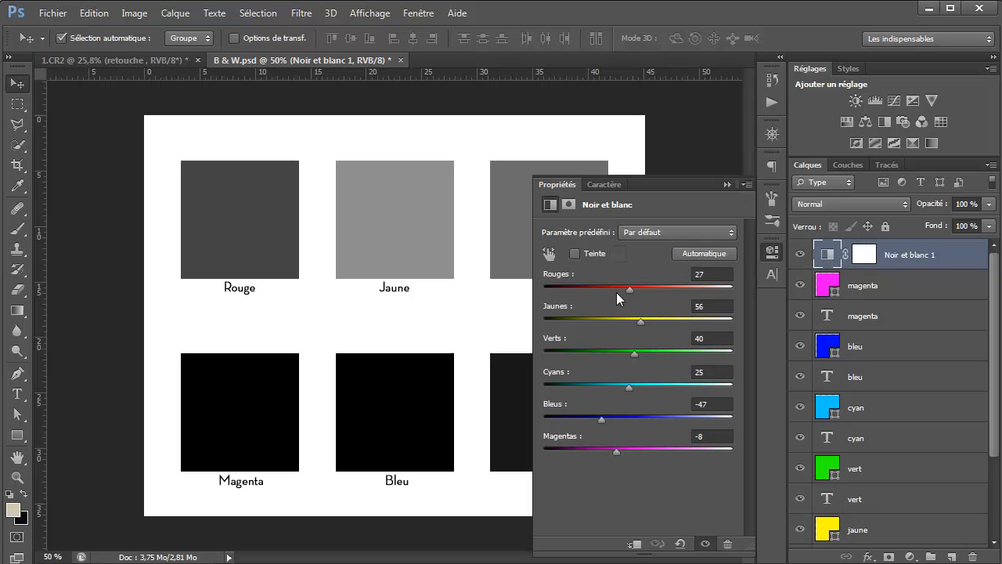
click(728, 184)
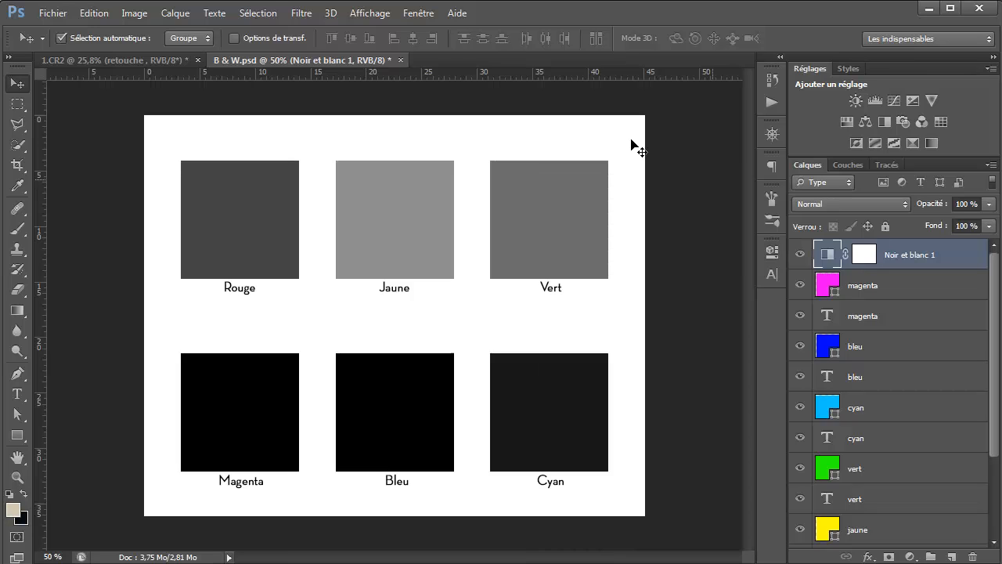
click(401, 61)
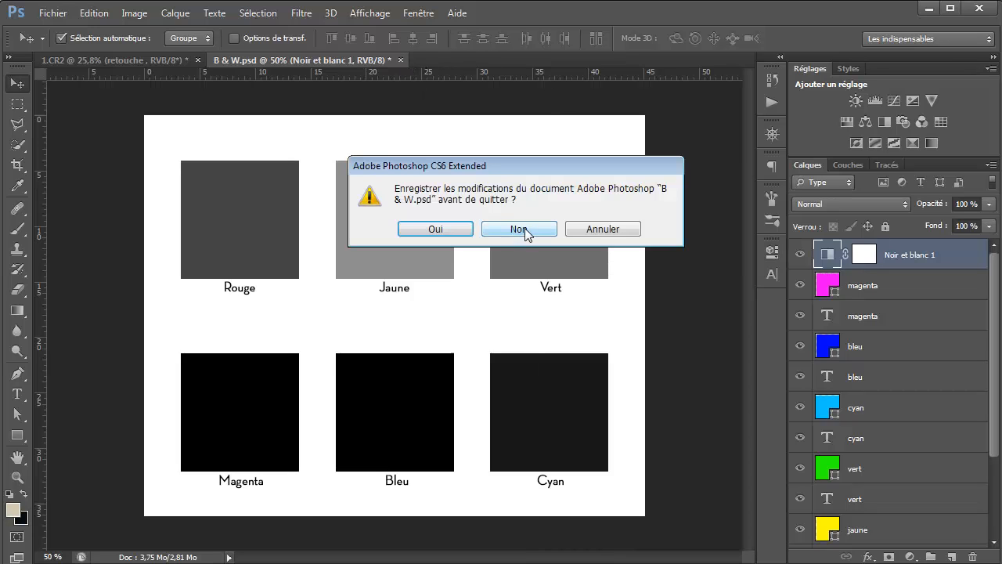
click(519, 229)
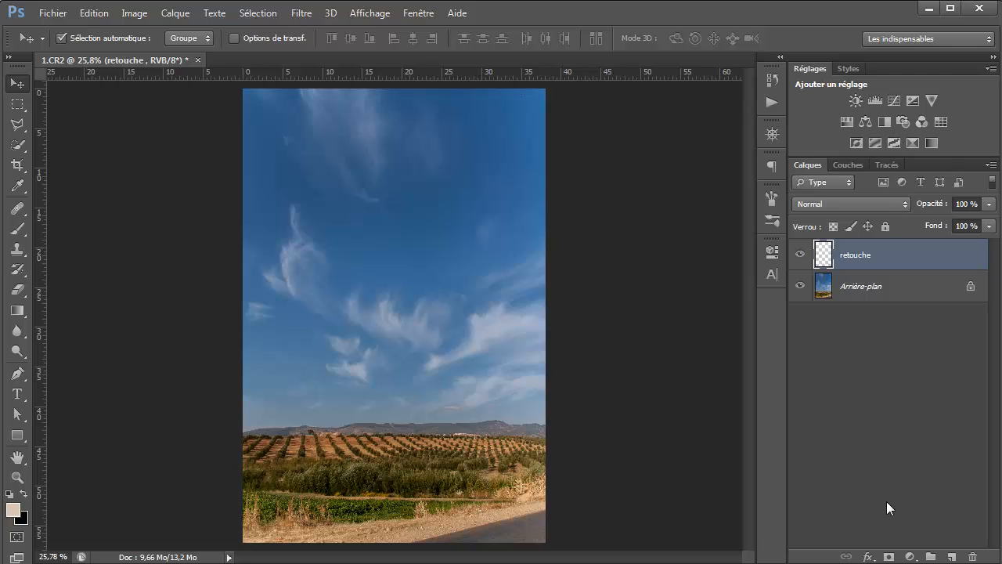
Step: Add a Noir et blanc adjustment layer above the "retouche" layer and set Rouges to 141 and Jaunes to 98
click(909, 556)
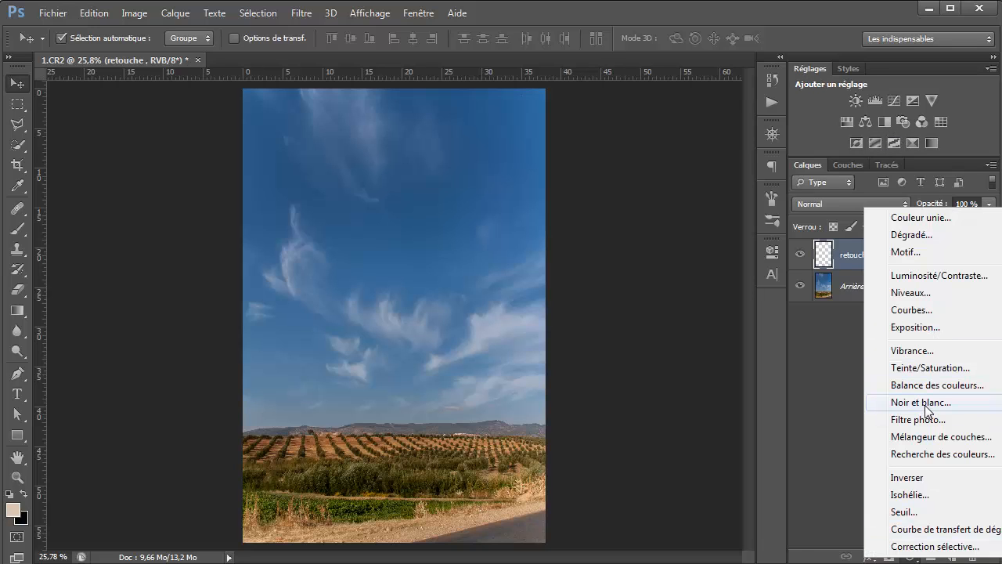
click(926, 403)
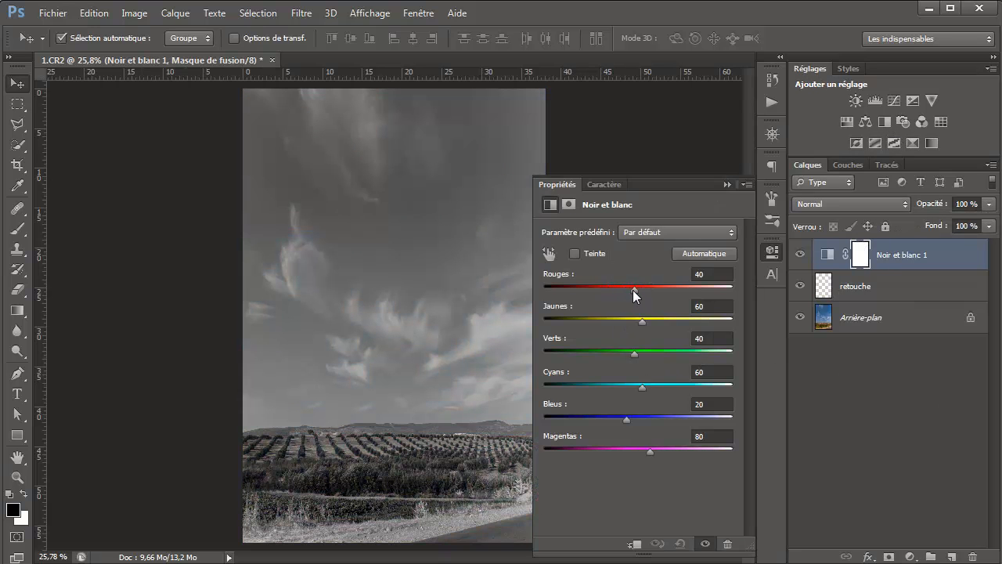
drag(632, 290, 689, 288)
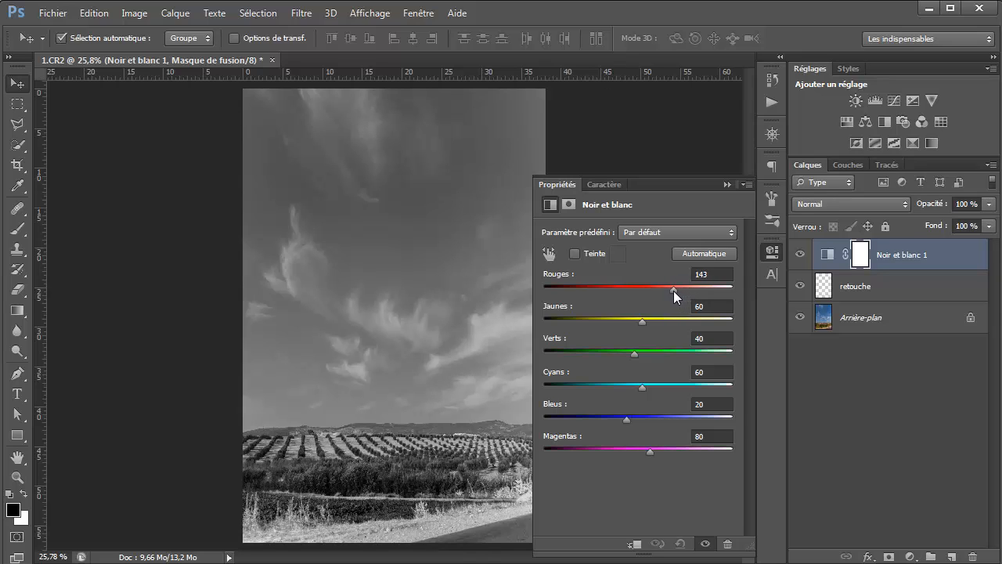
mouse_move(642, 322)
mouse_down()
mouse_move(623, 321)
mouse_move(668, 323)
mouse_move(659, 320)
mouse_up()
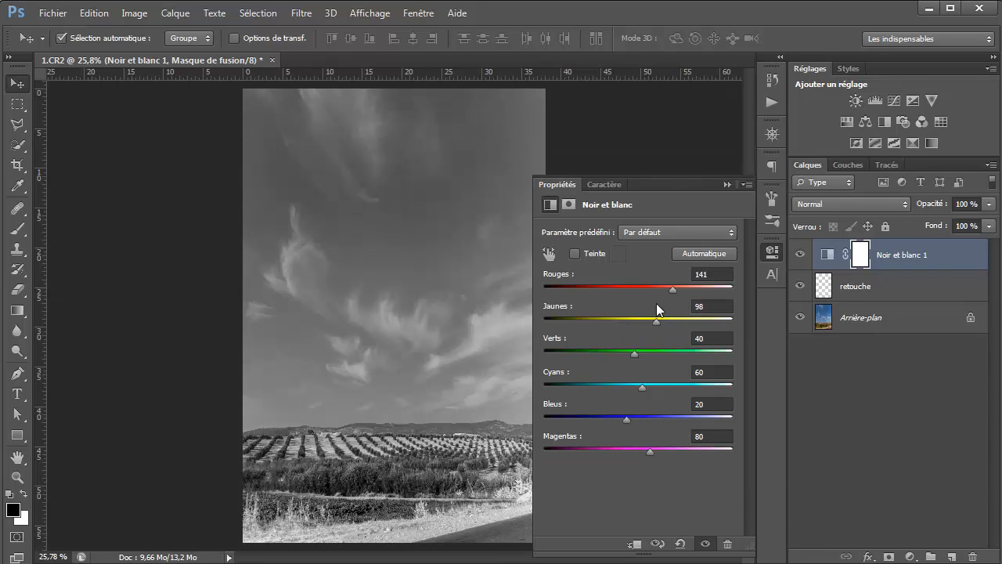
click(719, 281)
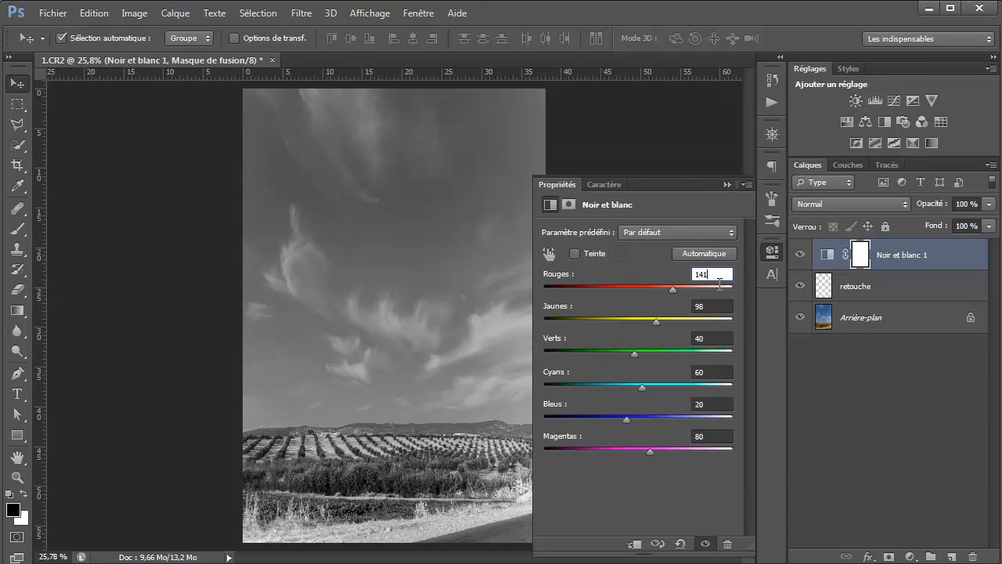
click(713, 314)
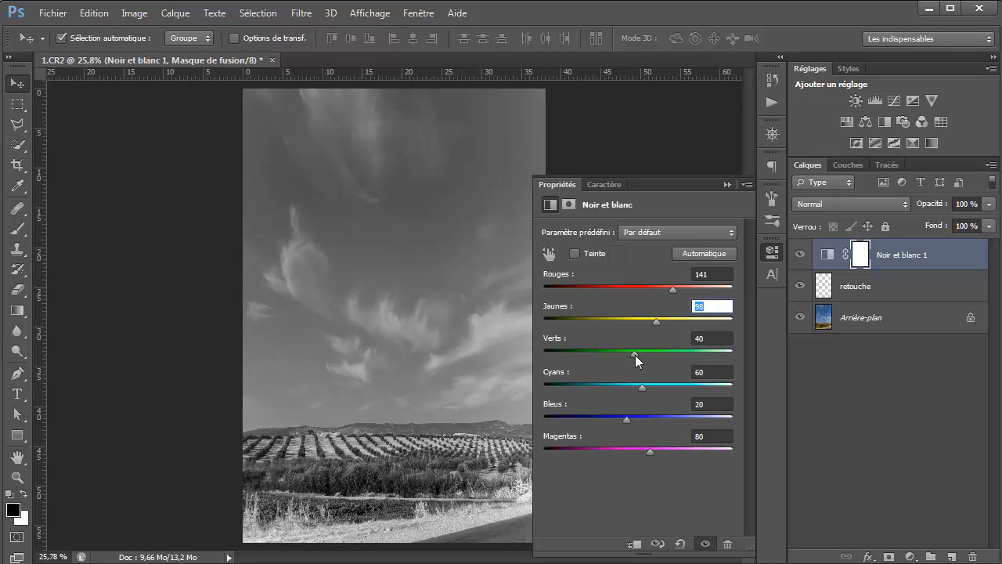
Step: Set the photo's black-and-white adjustment to Verts -113 and Cyans 19
drag(635, 354, 649, 363)
drag(580, 367, 609, 361)
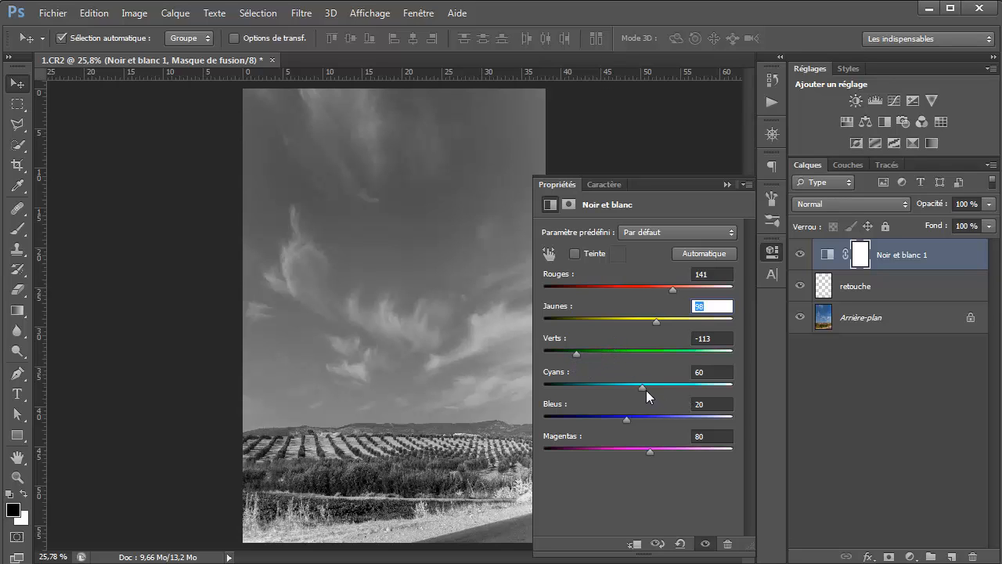
drag(646, 390, 626, 381)
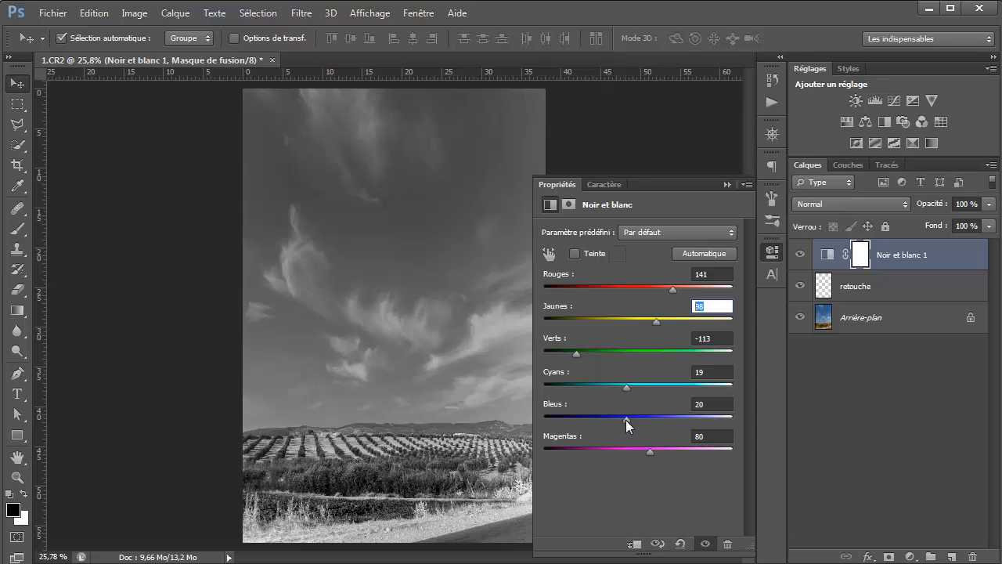
Step: Darken the blue sky by lowering Bleus to about -43, adjust Magentas and close the black-and-white settings
drag(625, 419, 587, 414)
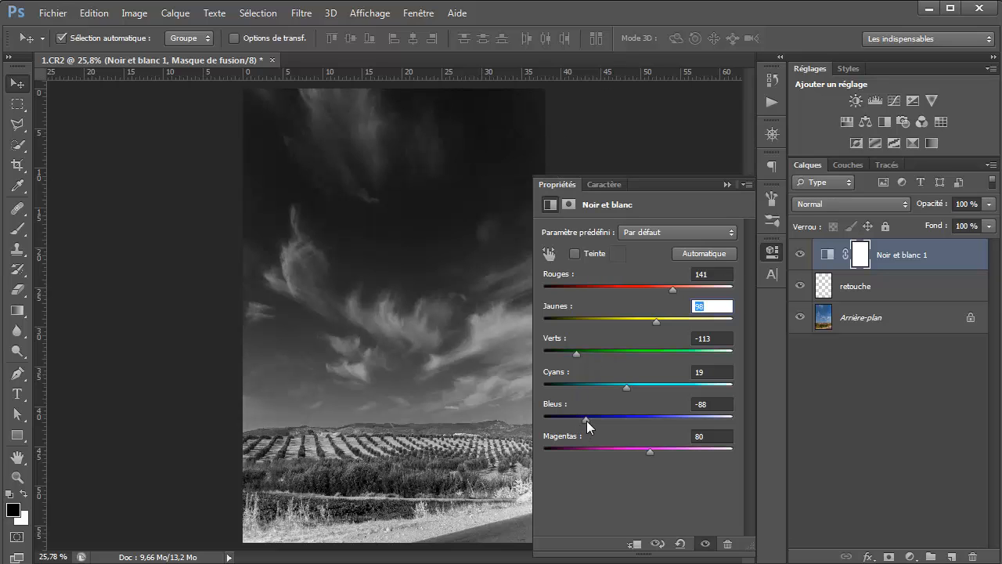
drag(586, 420, 602, 421)
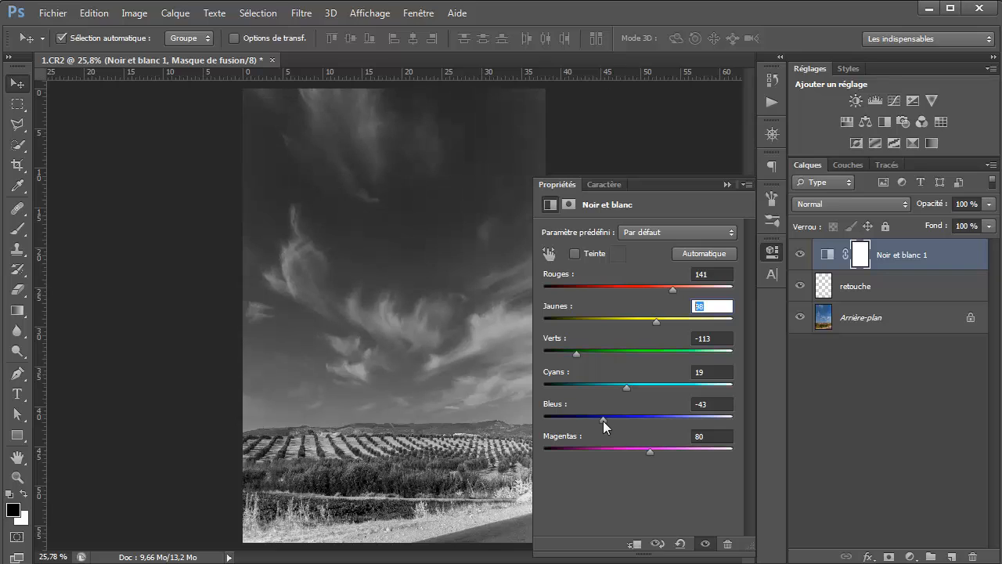
drag(602, 421, 605, 420)
drag(650, 453, 780, 458)
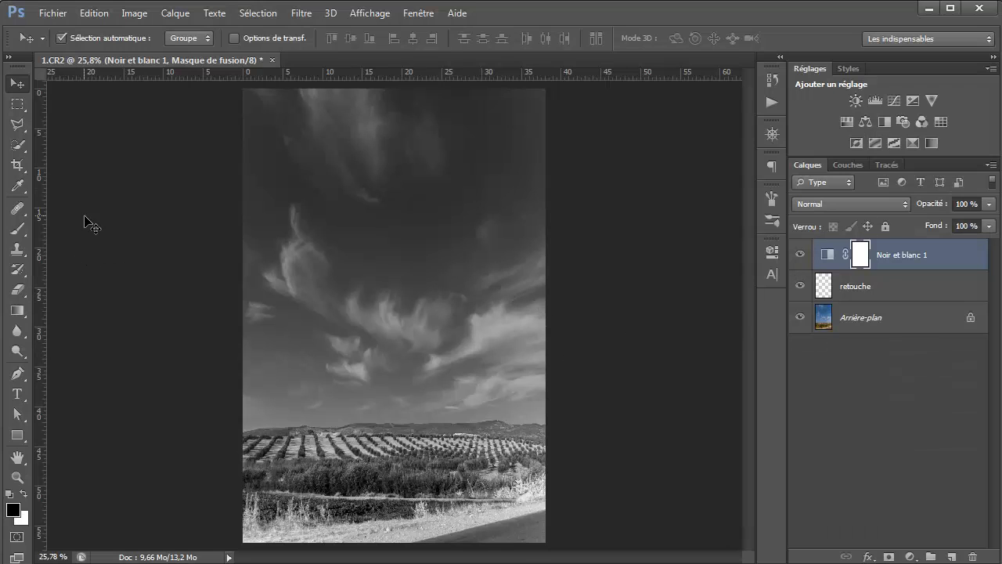
Step: Examine the black-and-white sky up close for noise and artefacts, especially its upper part
scroll(409, 282, up, 7)
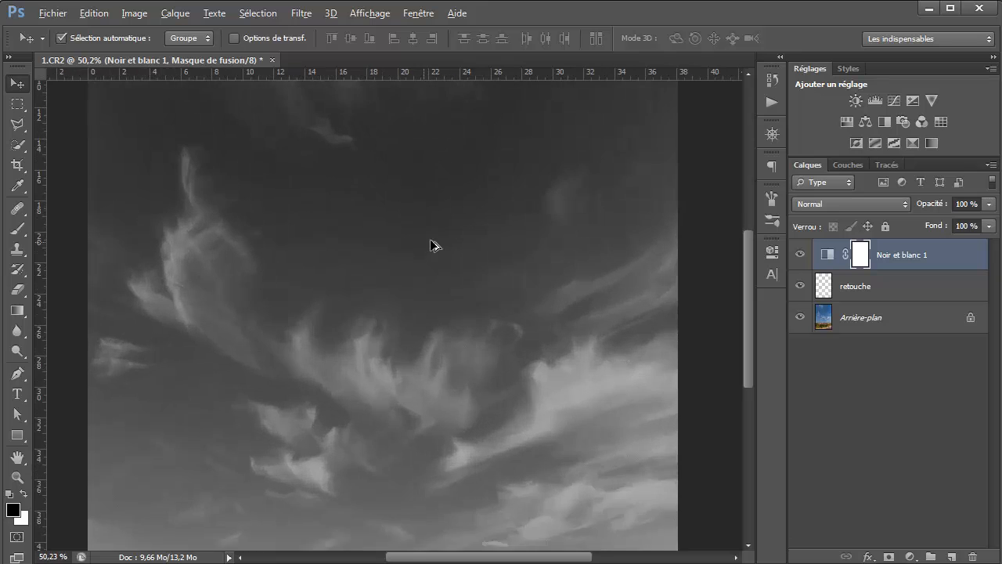
drag(444, 204, 409, 343)
scroll(507, 206, up, 3)
drag(509, 174, 509, 249)
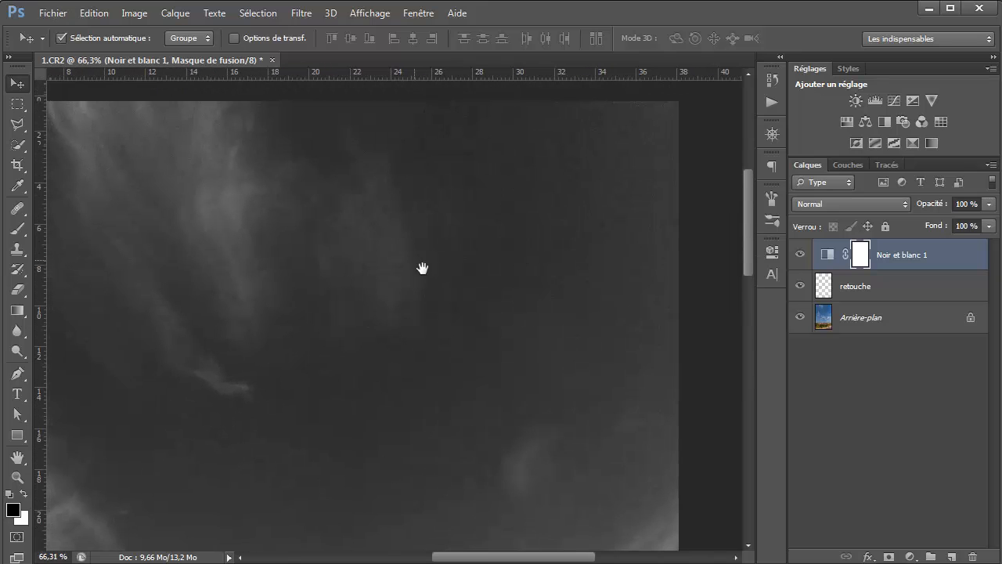
drag(430, 273, 494, 250)
scroll(493, 260, down, 1)
scroll(493, 263, down, 3)
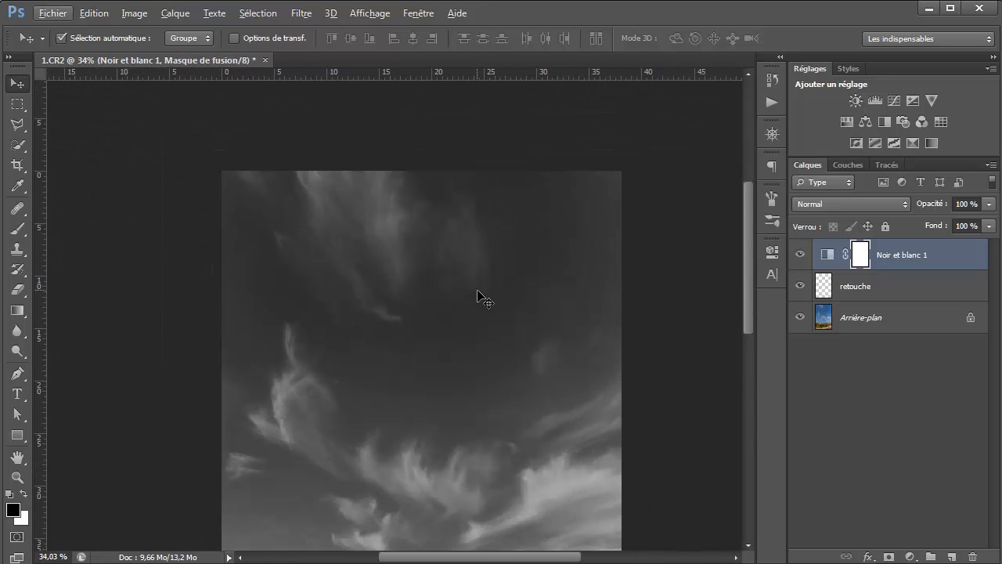
drag(478, 293, 468, 220)
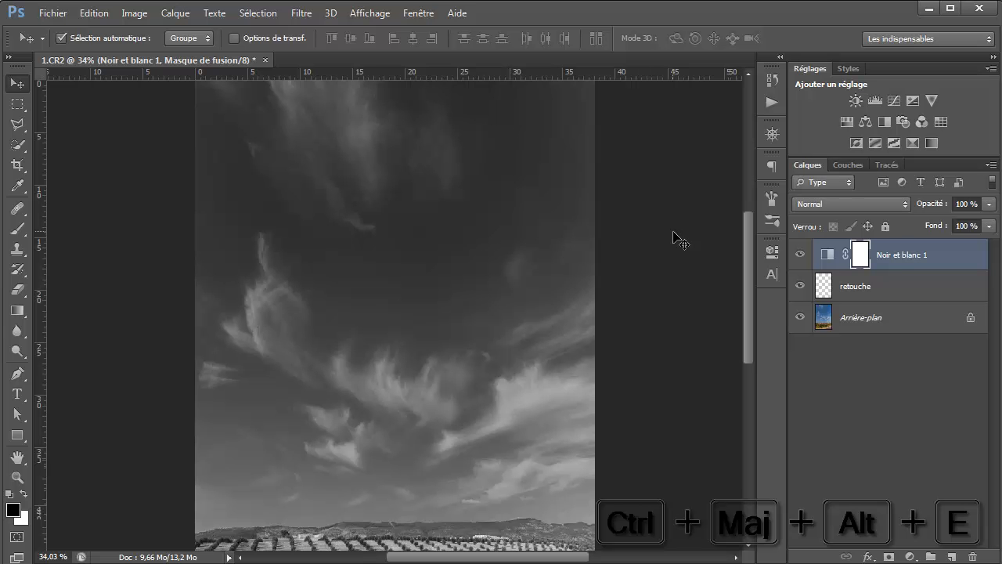
Step: Stamp all visible layers onto a new layer and apply Réduction du bruit with intensity 10, detail preservation 2 and colour noise reduction 58
key(ctrl+shift+alt+e)
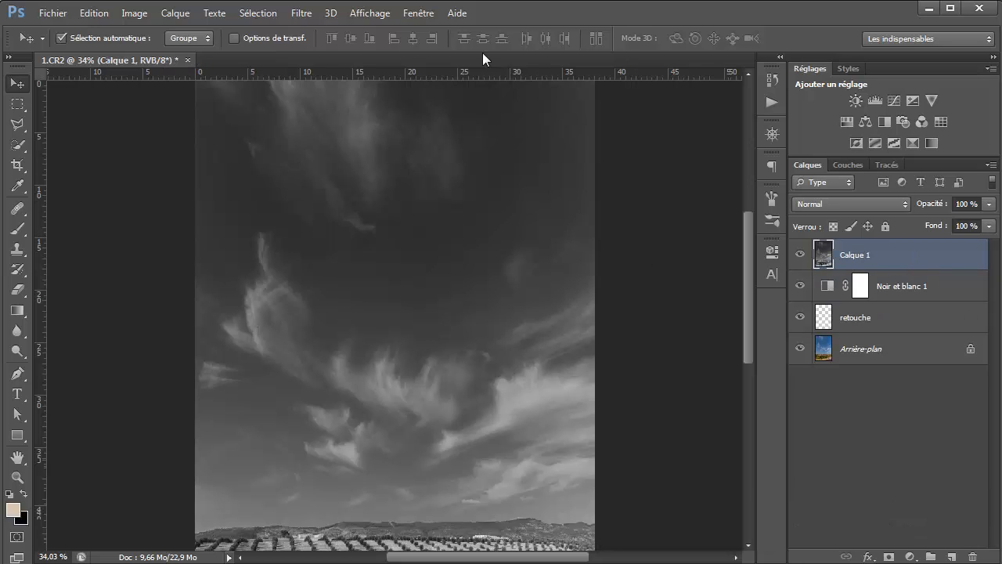
click(296, 14)
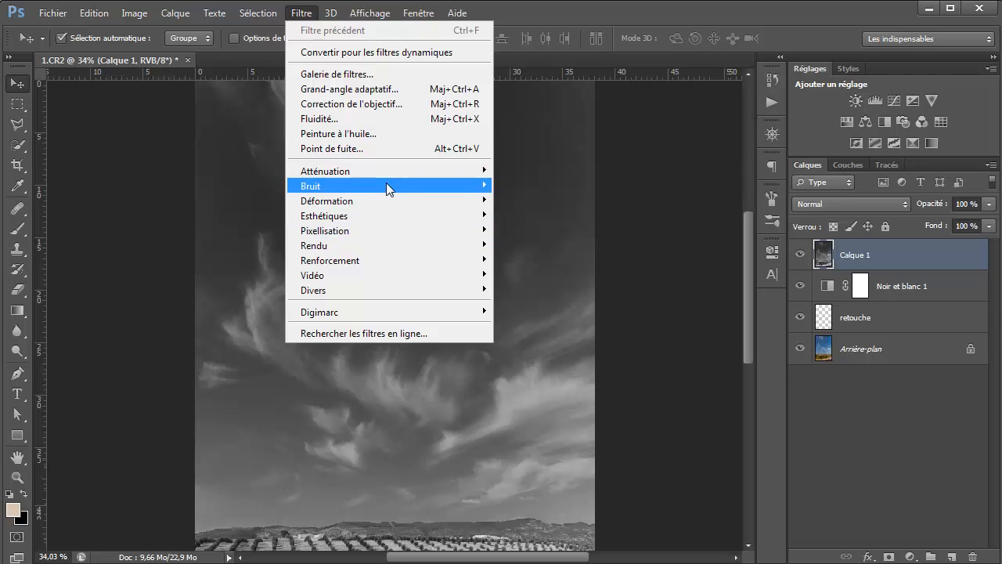
mouse_move(386, 186)
click(553, 249)
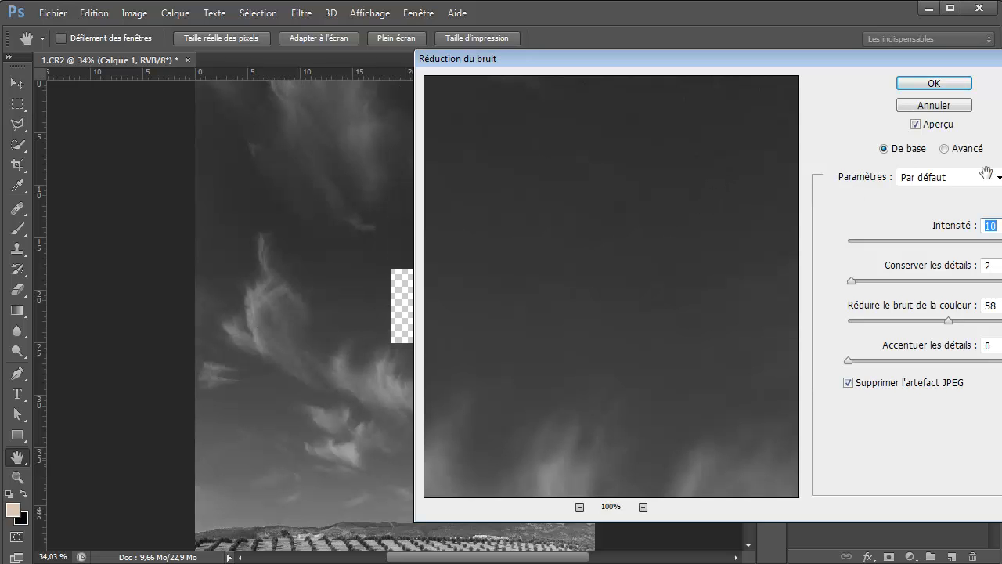
click(957, 87)
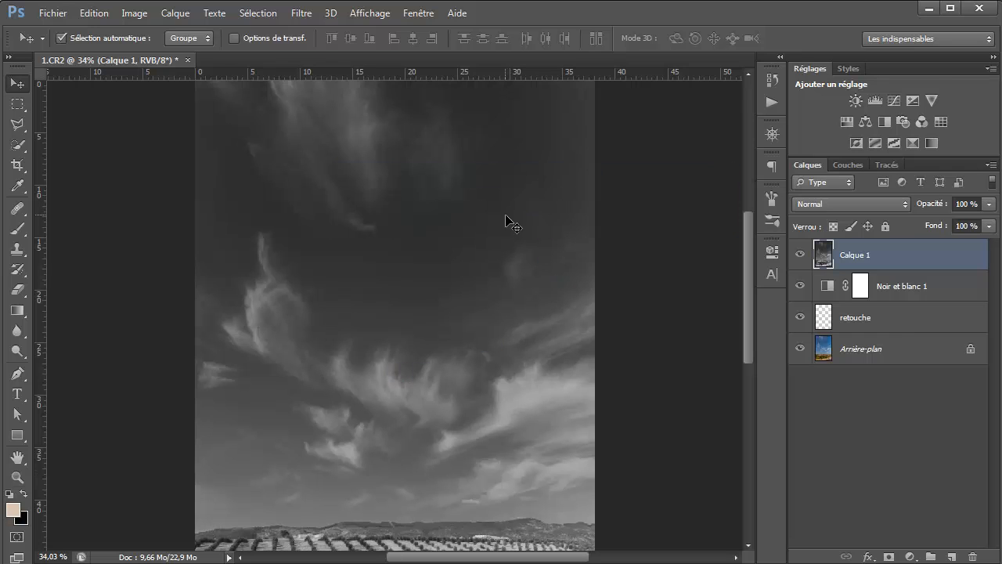
Step: Examine the noise-reduced sky of the merged layer at 100% zoom
double_click(19, 480)
drag(372, 264, 384, 358)
drag(517, 218, 472, 383)
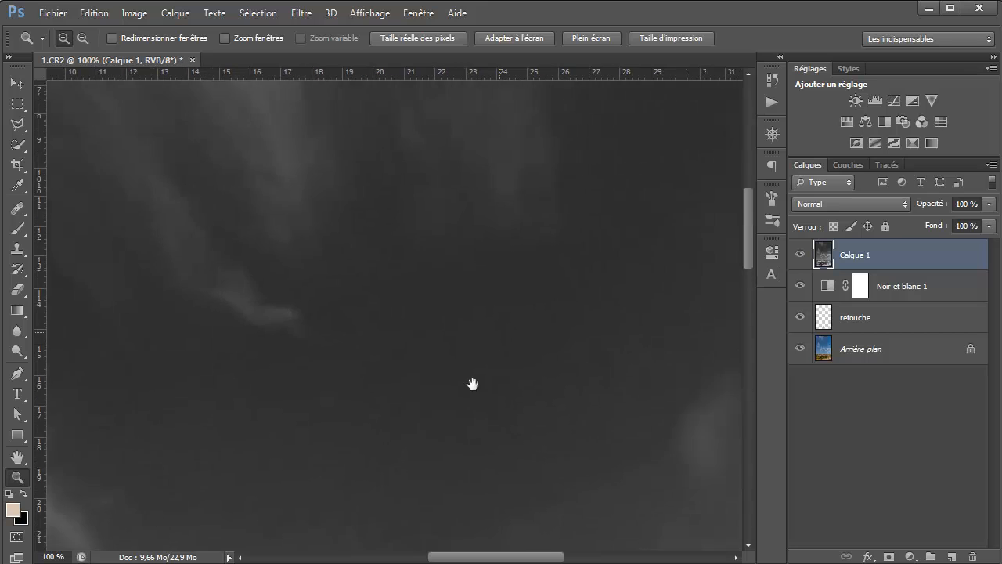
Step: Compare the sky with and without the noise-reduced layer and examine how much detail the fields retain
drag(658, 200, 461, 347)
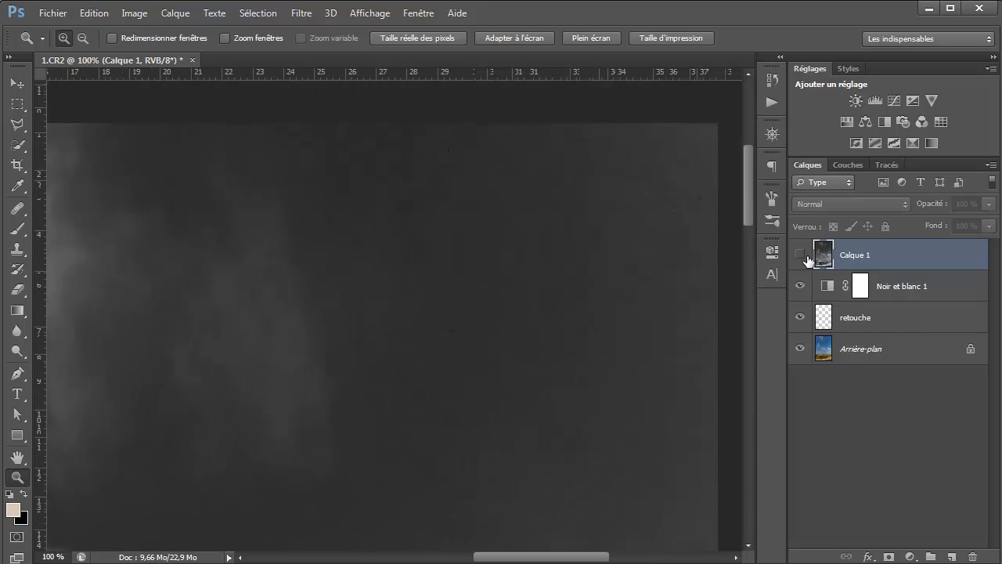
scroll(503, 268, down, 14)
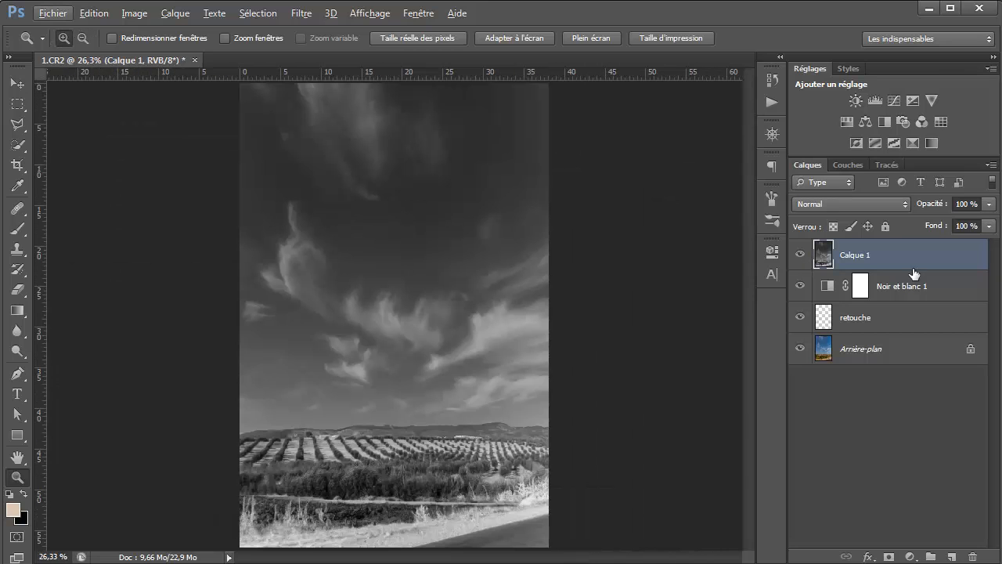
scroll(497, 481, up, 10)
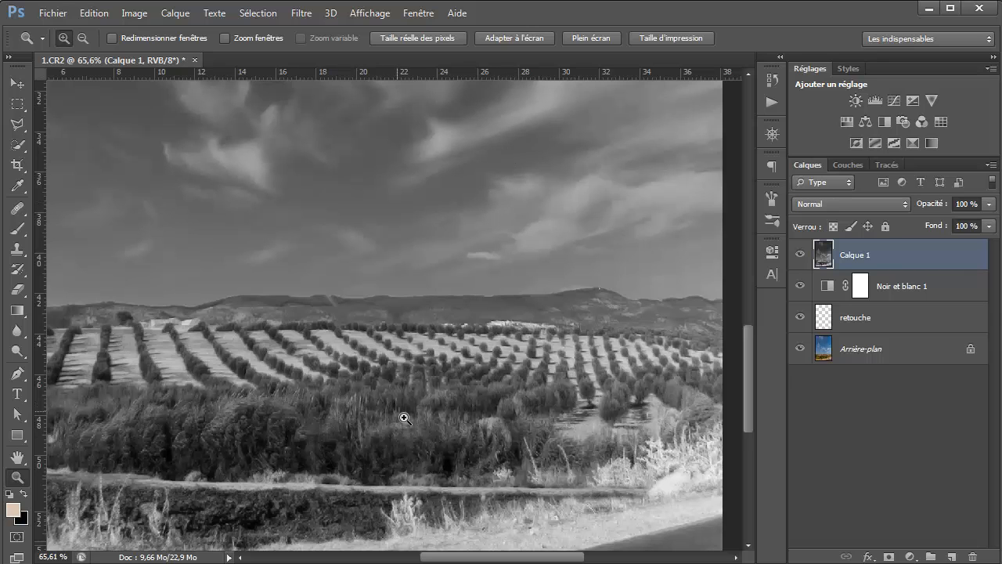
scroll(400, 408, down, 7)
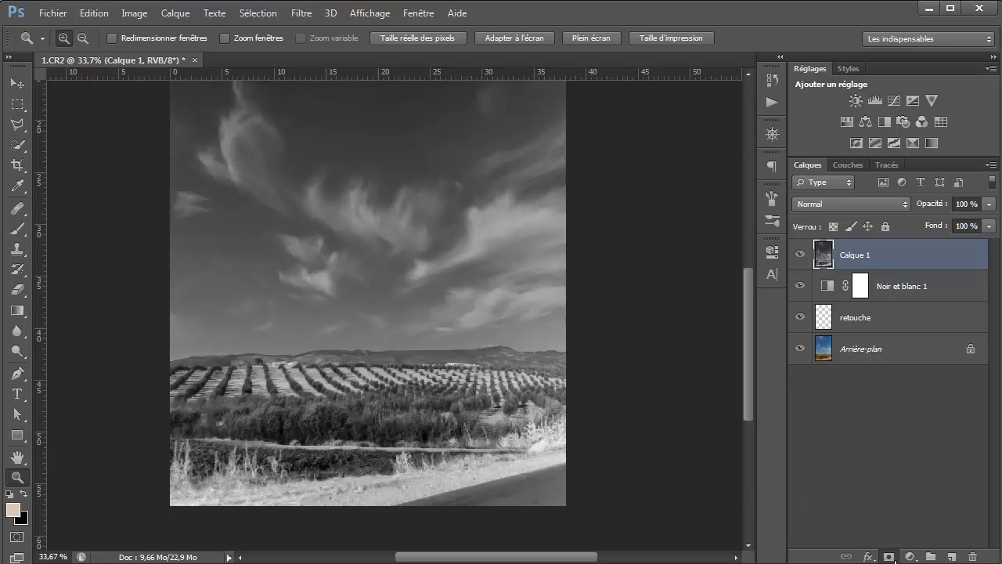
Step: Add a layer mask to Calque 1 and paint the ground area black with a soft 300 px brush, raising the opacity to 99%
click(888, 556)
click(17, 229)
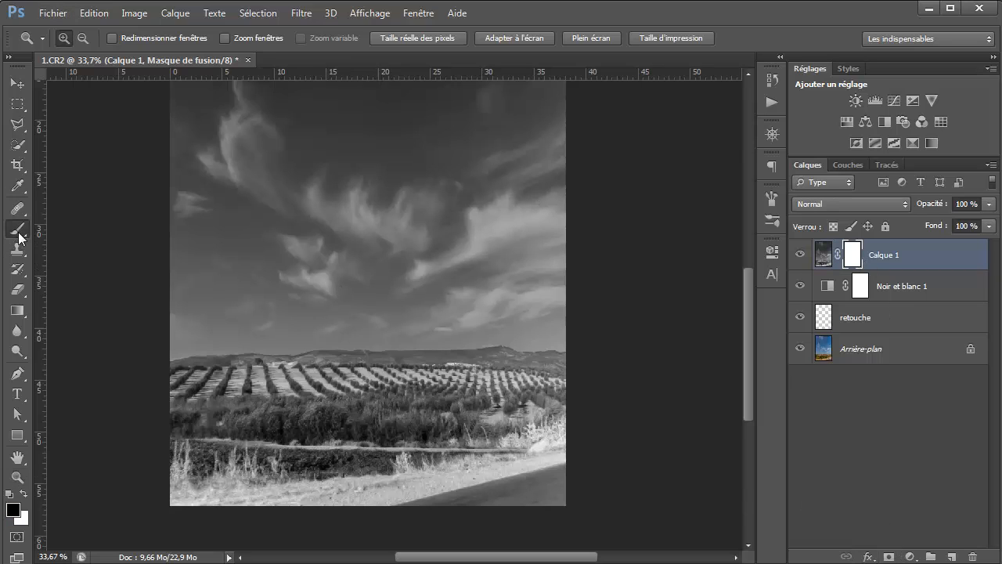
right_click(353, 357)
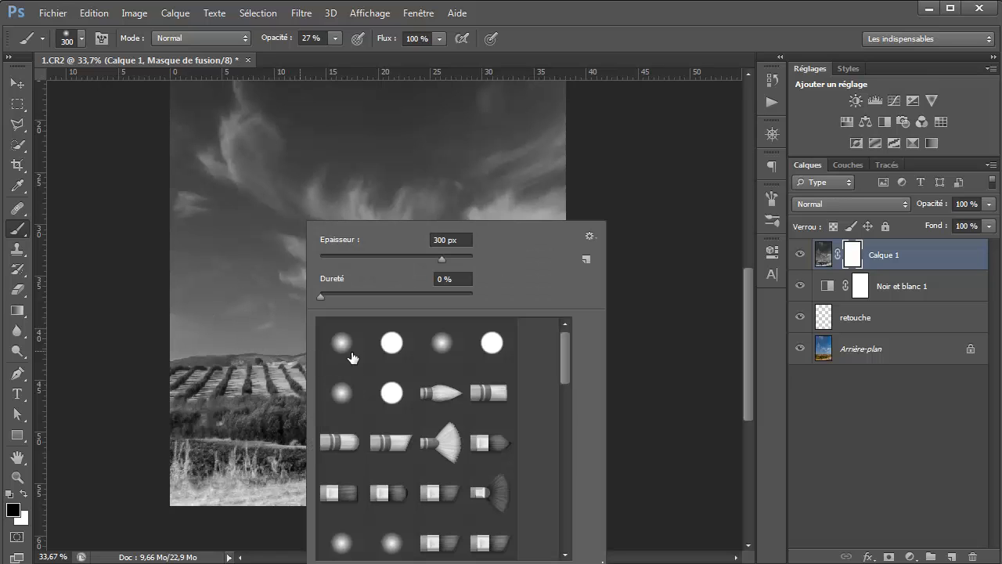
click(612, 16)
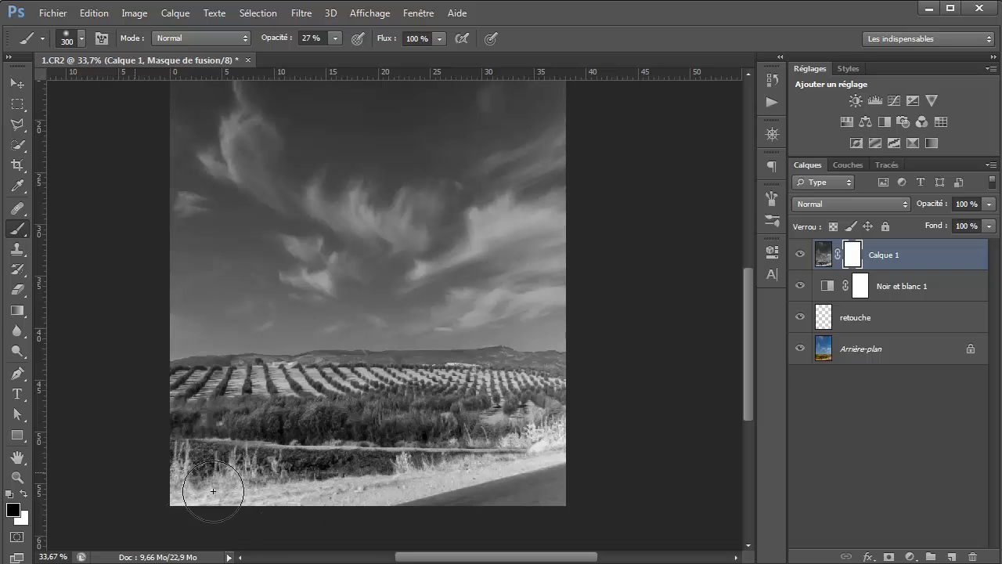
drag(200, 474, 242, 466)
drag(279, 41, 419, 41)
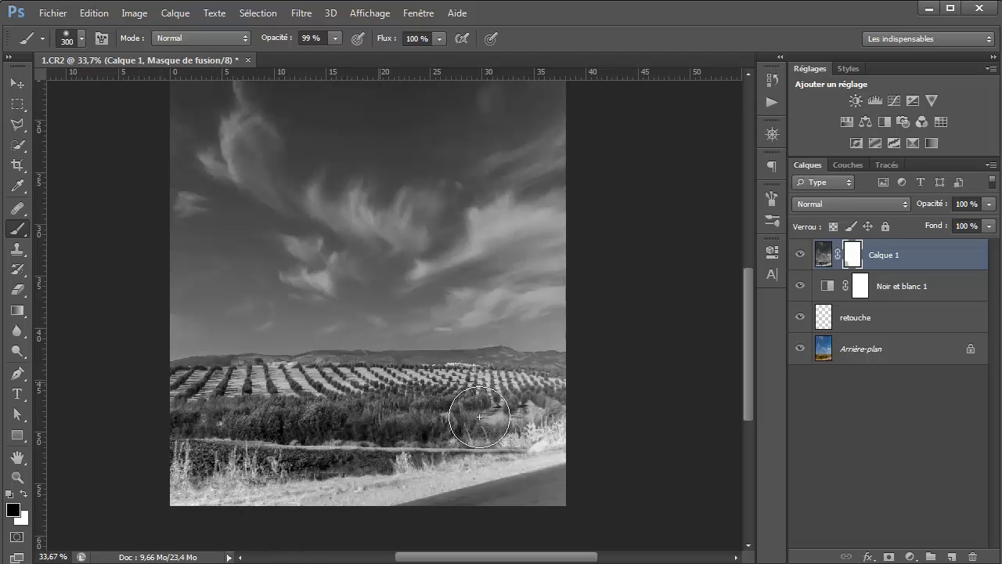
drag(445, 530, 486, 523)
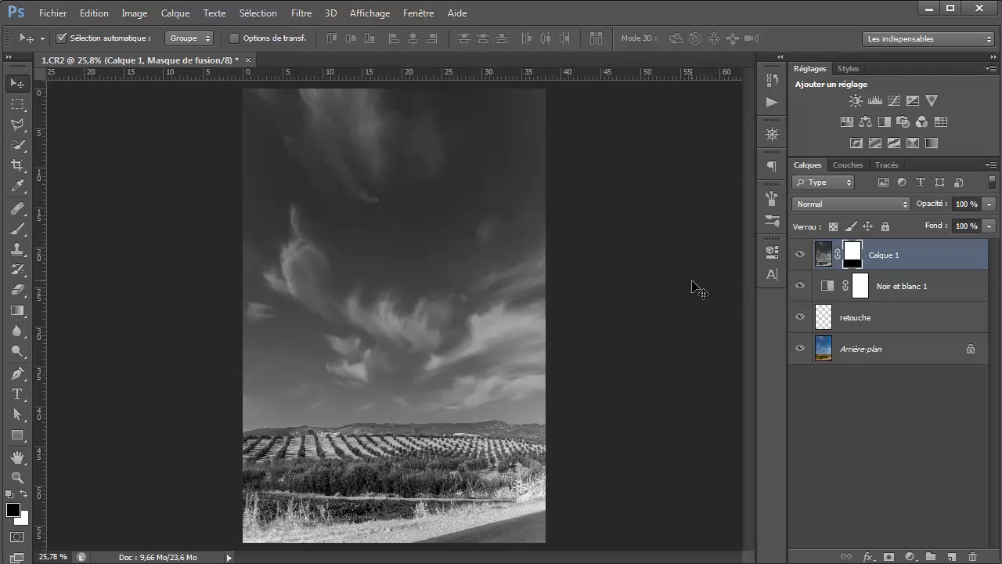
Step: Lighten the large cloud on the sky's right side on Calque 1's image using Densité - with Tons moyens and 4% exposure
click(825, 255)
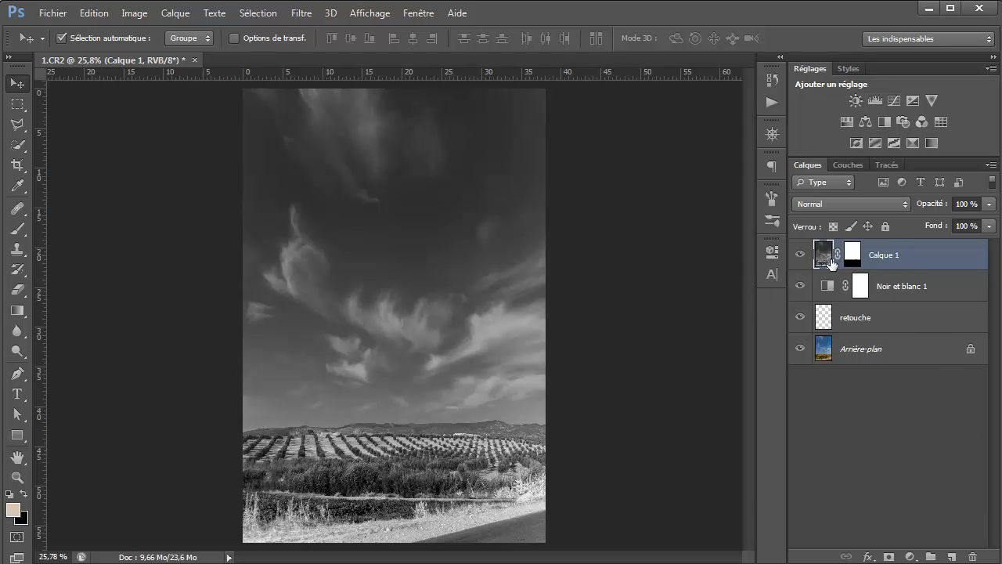
click(19, 354)
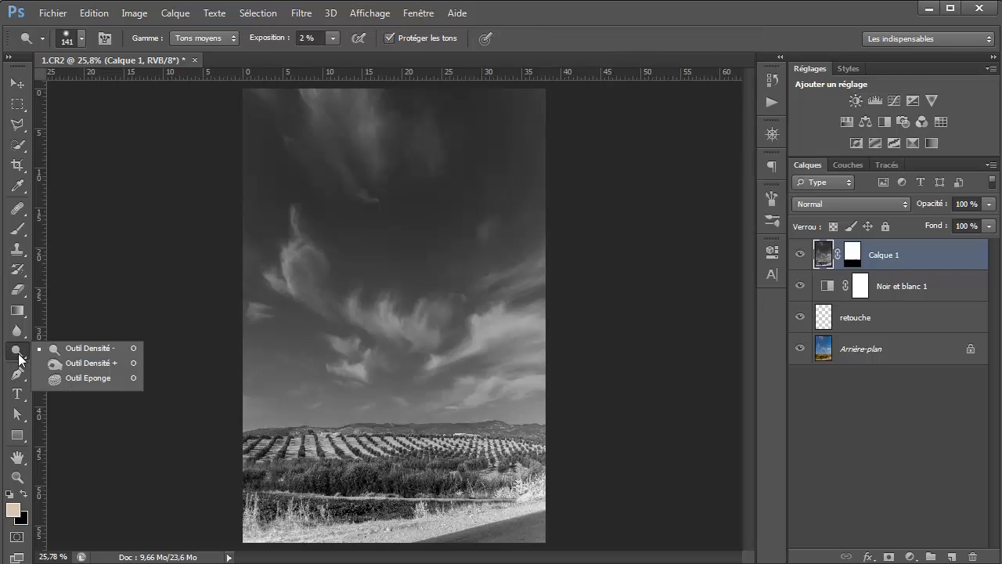
click(90, 349)
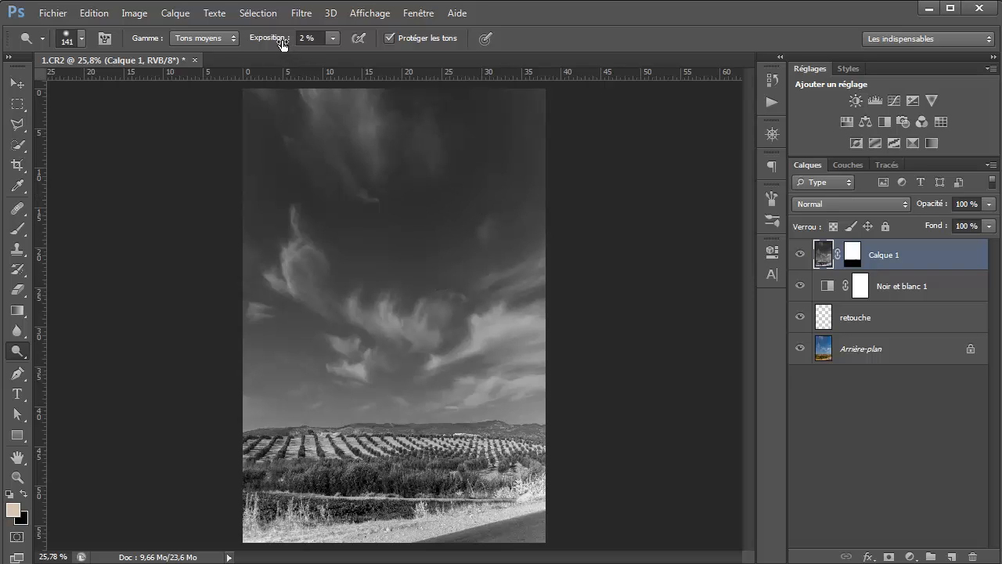
drag(282, 45, 284, 44)
scroll(548, 301, up, 2)
scroll(551, 311, up, 1)
drag(472, 308, 455, 237)
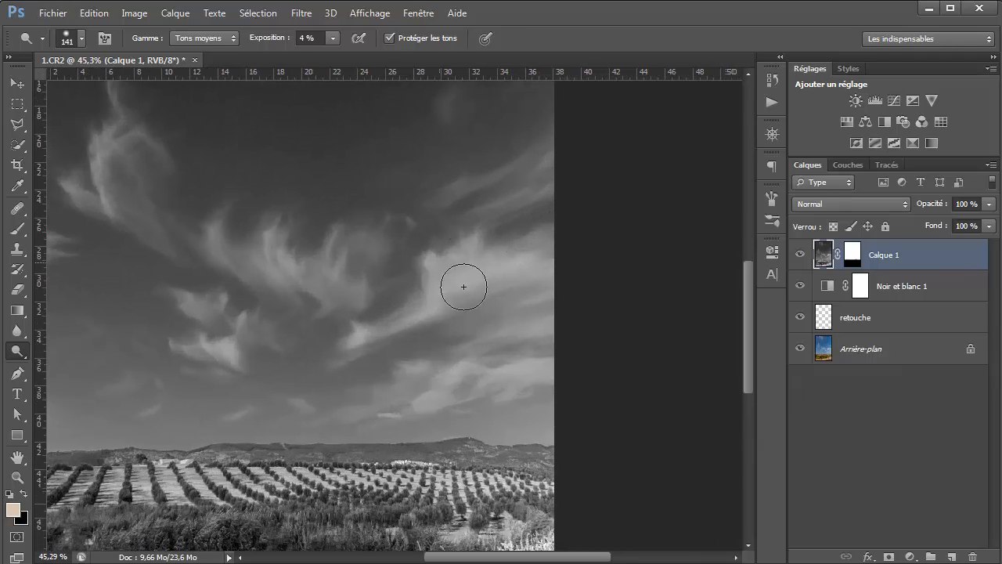
drag(407, 307, 400, 308)
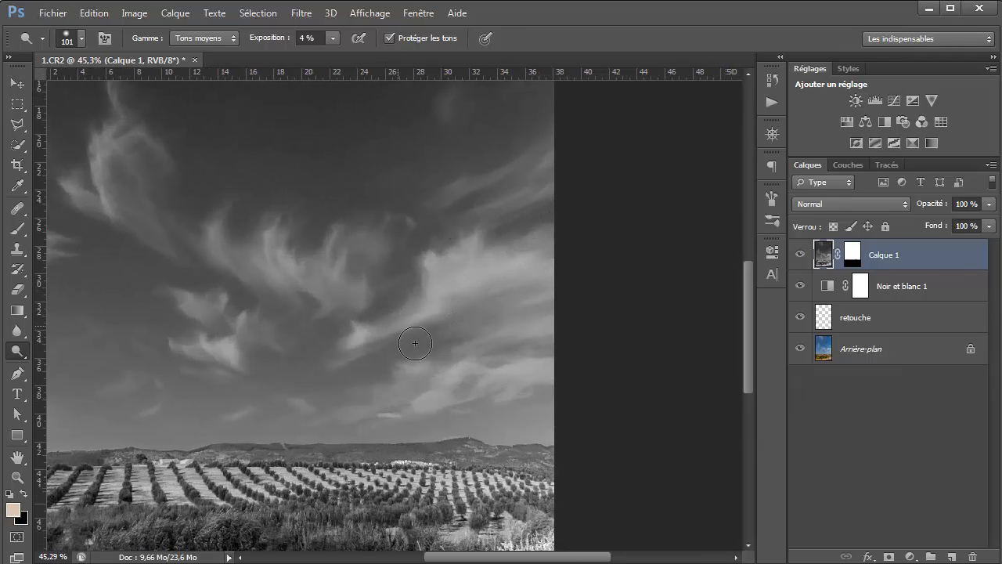
mouse_move(374, 347)
mouse_down()
mouse_move(472, 306)
mouse_move(456, 296)
mouse_move(475, 279)
mouse_move(476, 305)
mouse_up()
drag(478, 259, 504, 394)
Step: Lighten the wispy clouds at the top and left of the sky with Densité - at 4% exposure
drag(556, 244, 525, 313)
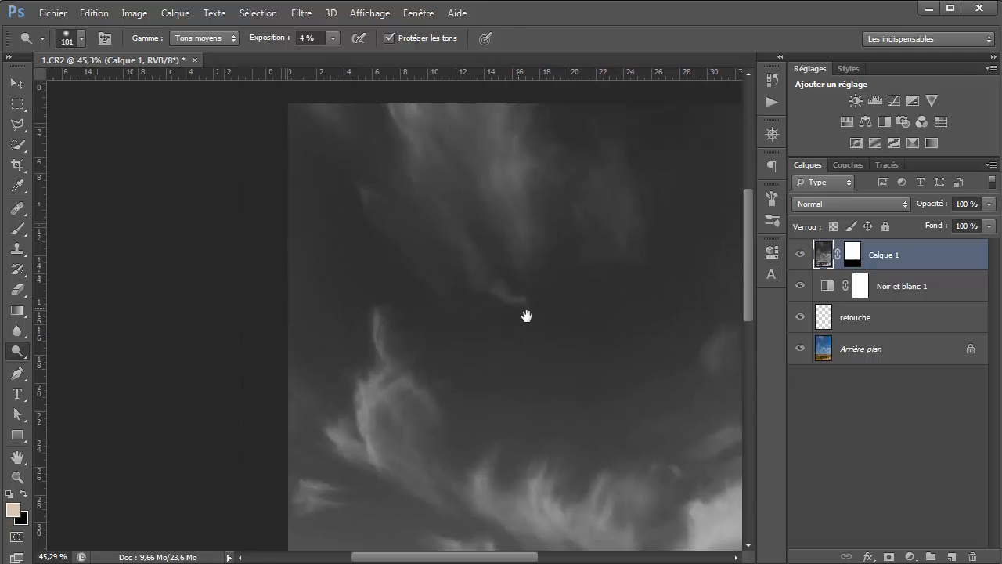
mouse_move(491, 257)
mouse_down()
mouse_move(431, 179)
mouse_move(405, 110)
mouse_move(436, 105)
mouse_move(515, 197)
mouse_up()
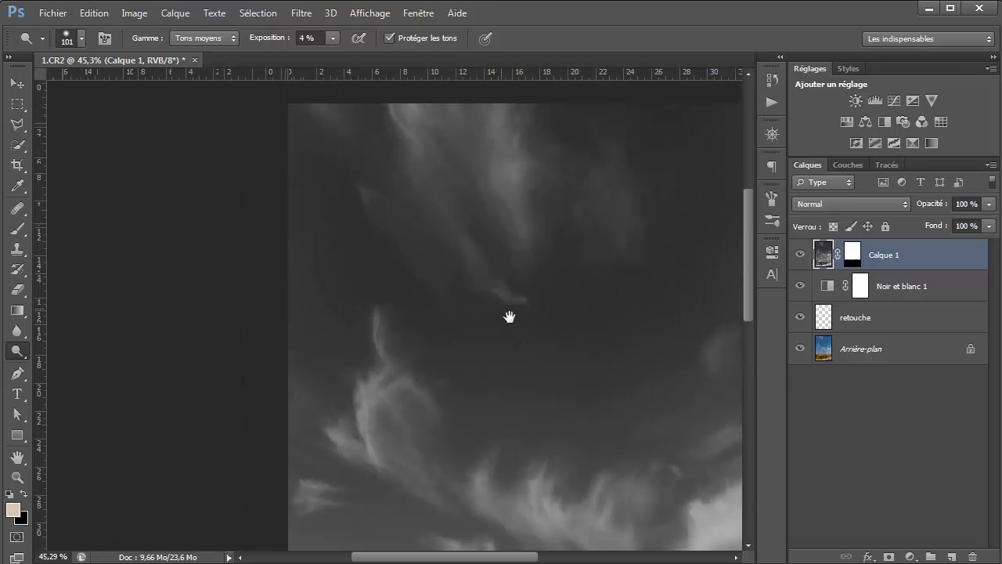
drag(509, 316, 371, 221)
mouse_move(369, 271)
mouse_down()
mouse_move(359, 229)
mouse_move(374, 171)
mouse_move(368, 130)
mouse_up()
drag(406, 251, 371, 186)
mouse_move(447, 250)
mouse_down()
mouse_move(449, 223)
mouse_move(473, 258)
mouse_move(534, 274)
mouse_move(491, 238)
mouse_up()
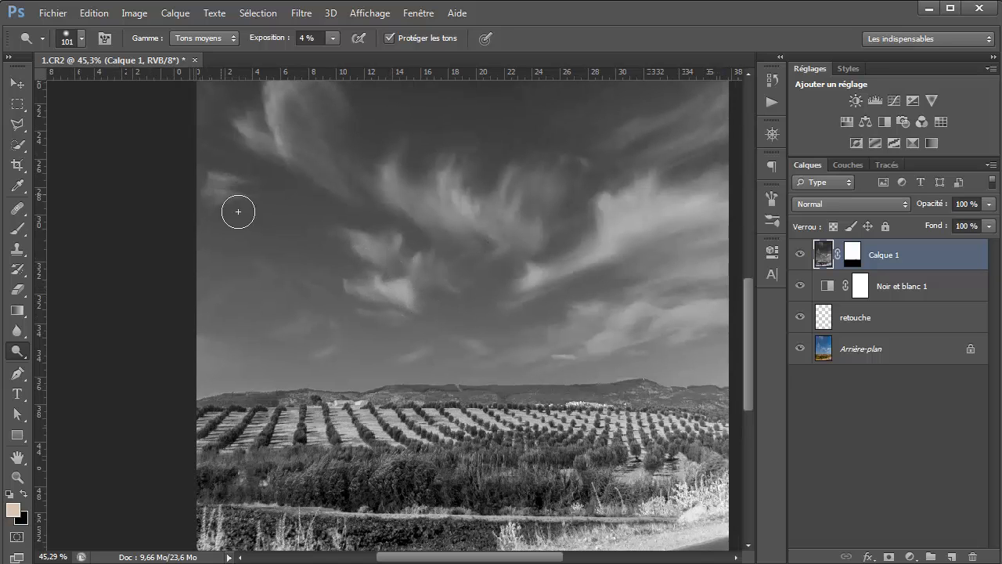
drag(522, 300, 315, 309)
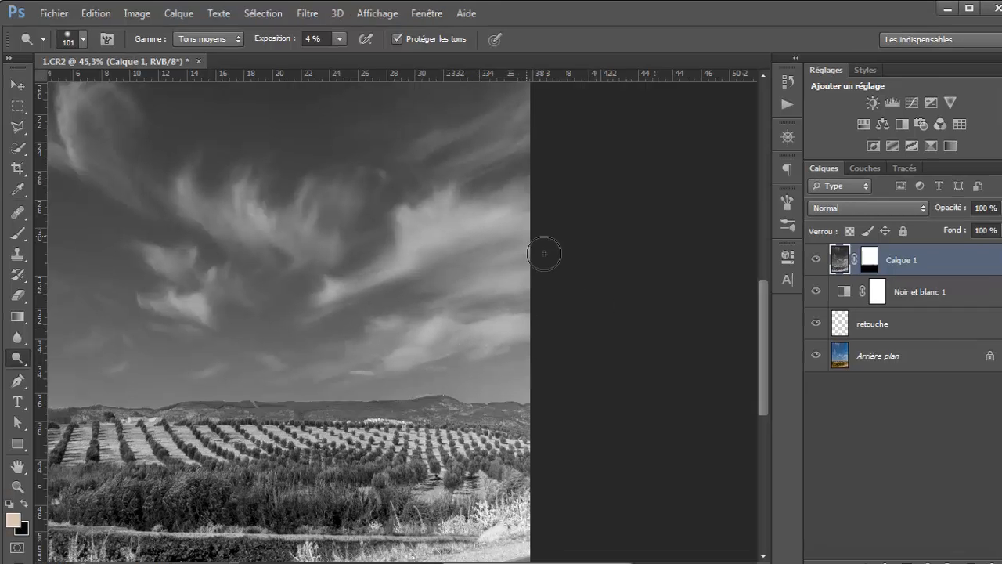
Step: Try a Densité - stroke across the dark part of the sky at 100% exposure and undo it
drag(485, 203, 541, 256)
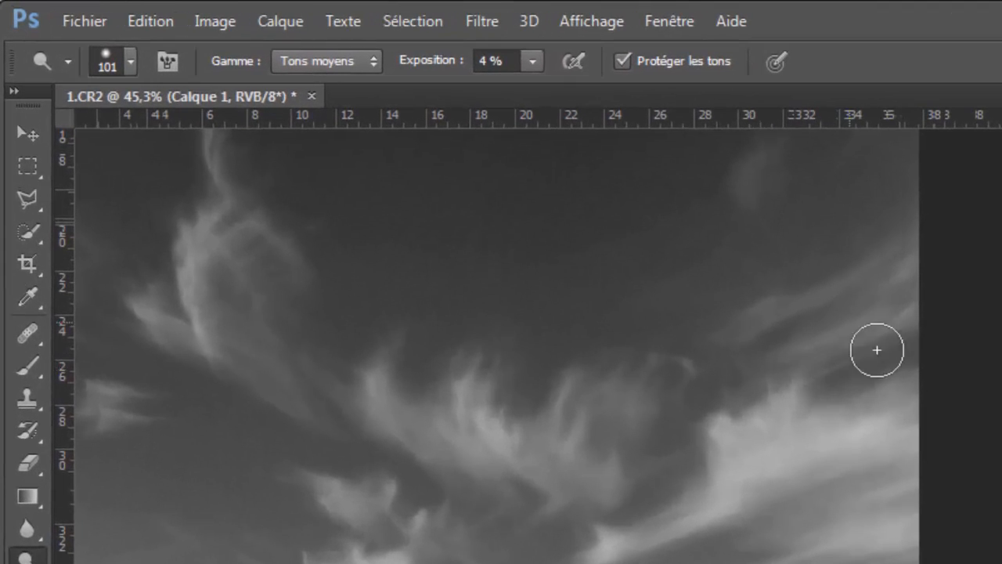
drag(436, 67, 760, 89)
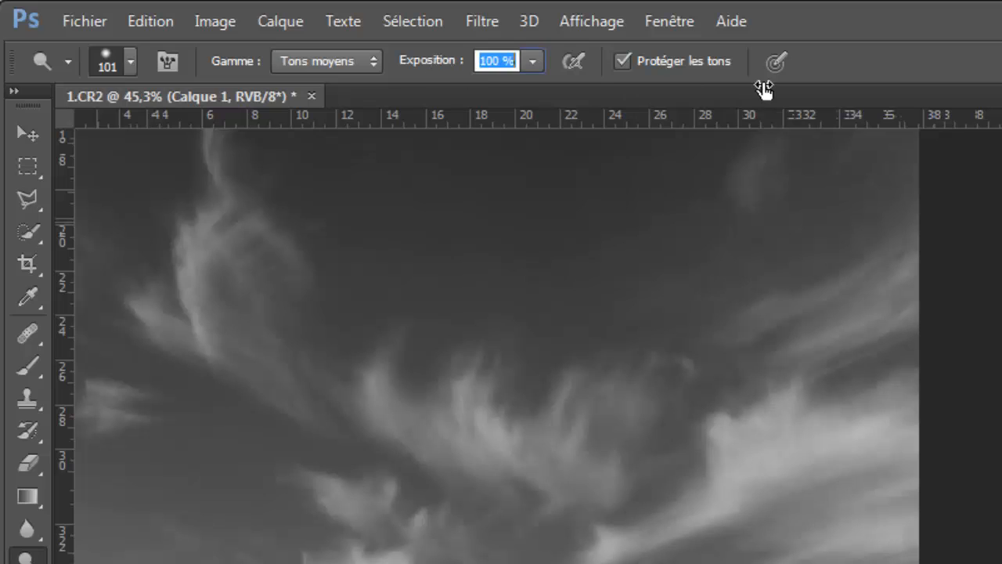
drag(463, 232, 638, 233)
key(ctrl+z)
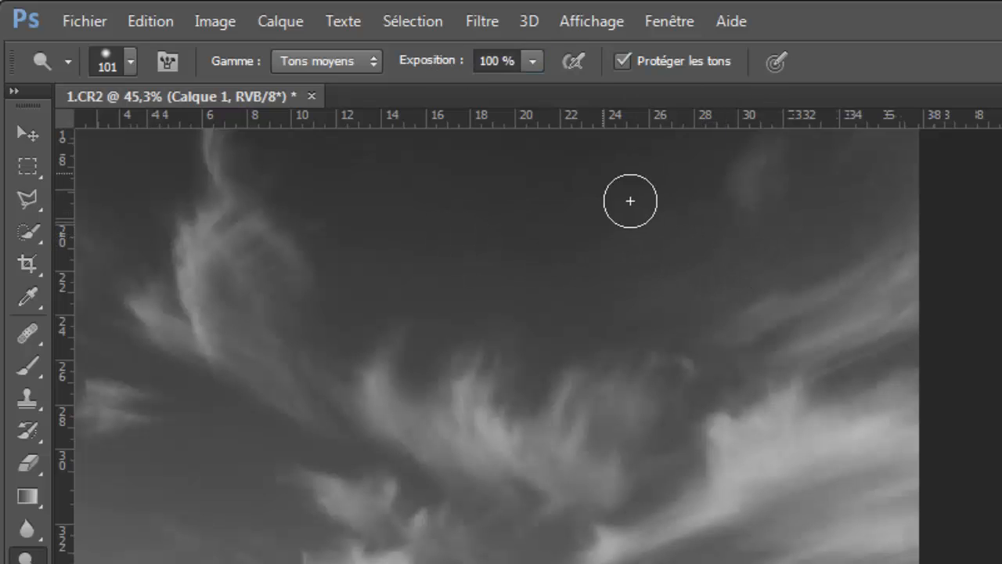
Step: Set the exposure to 9% and lighten the cloud streaks at the right edge, the small upper-right cloud and the top wisps
mouse_move(432, 61)
mouse_down()
mouse_move(320, 63)
mouse_move(328, 61)
mouse_up()
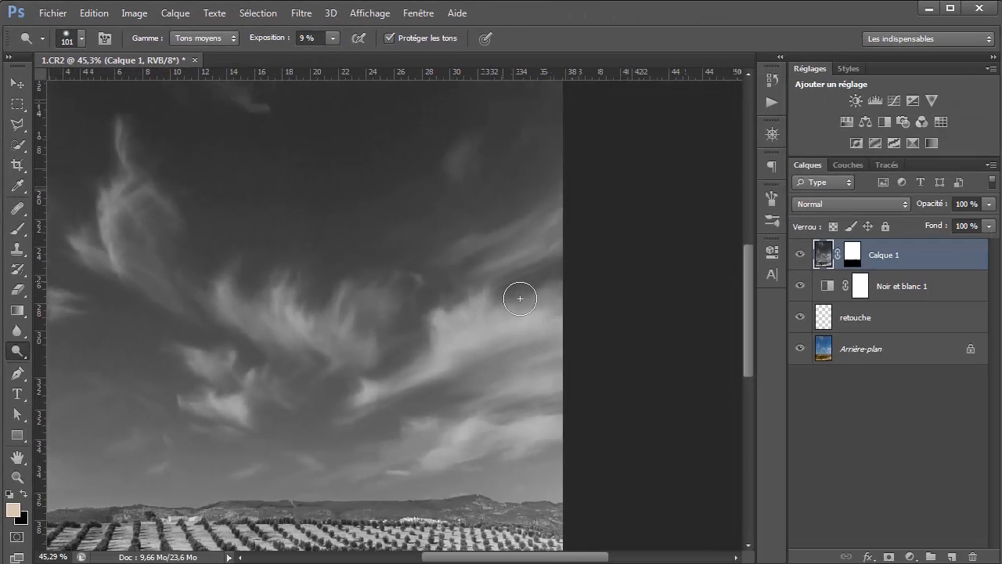
mouse_move(508, 276)
mouse_down()
mouse_move(540, 276)
mouse_move(675, 221)
mouse_up()
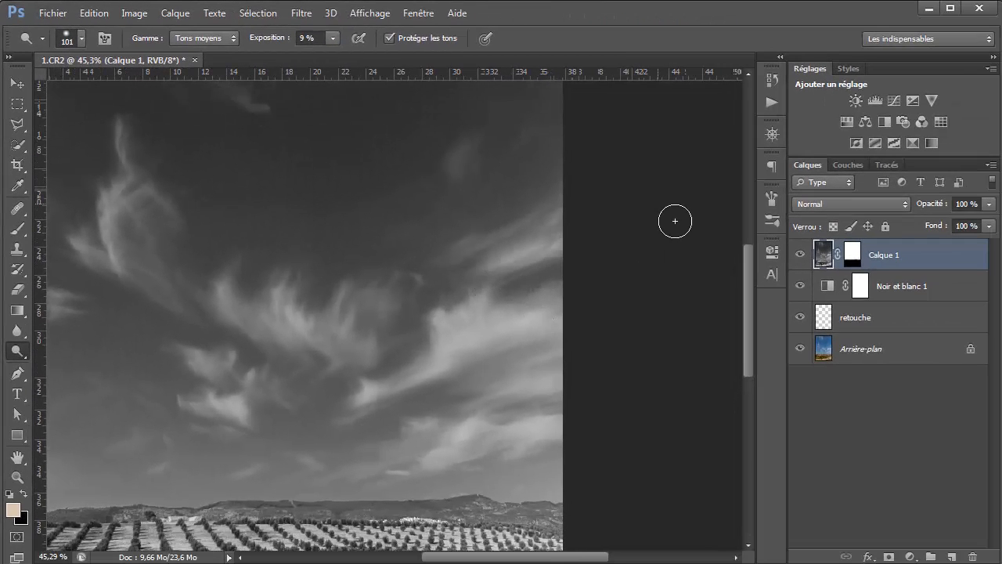
drag(451, 233, 471, 293)
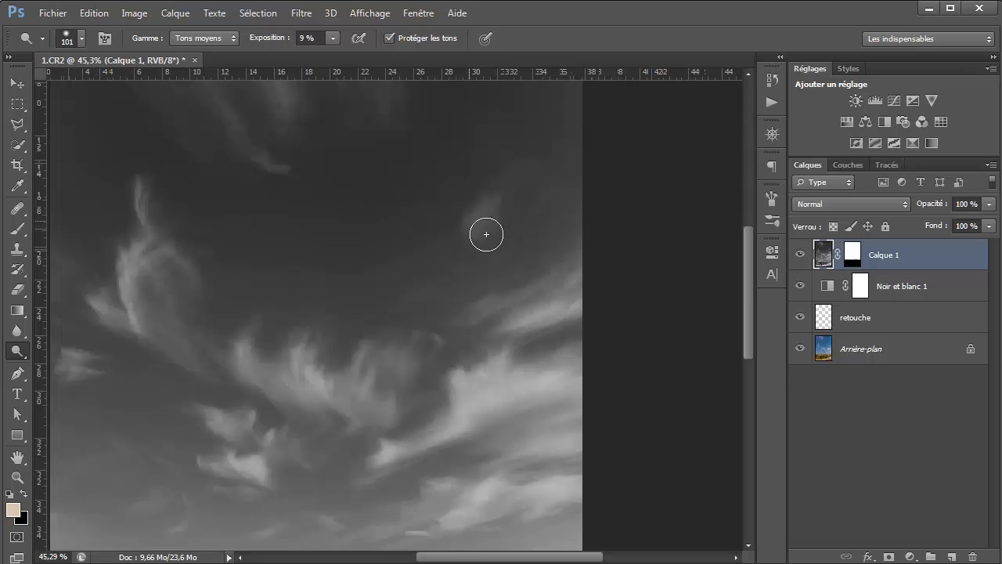
drag(433, 242, 500, 375)
mouse_move(356, 191)
mouse_down()
mouse_move(343, 186)
mouse_move(400, 248)
mouse_up()
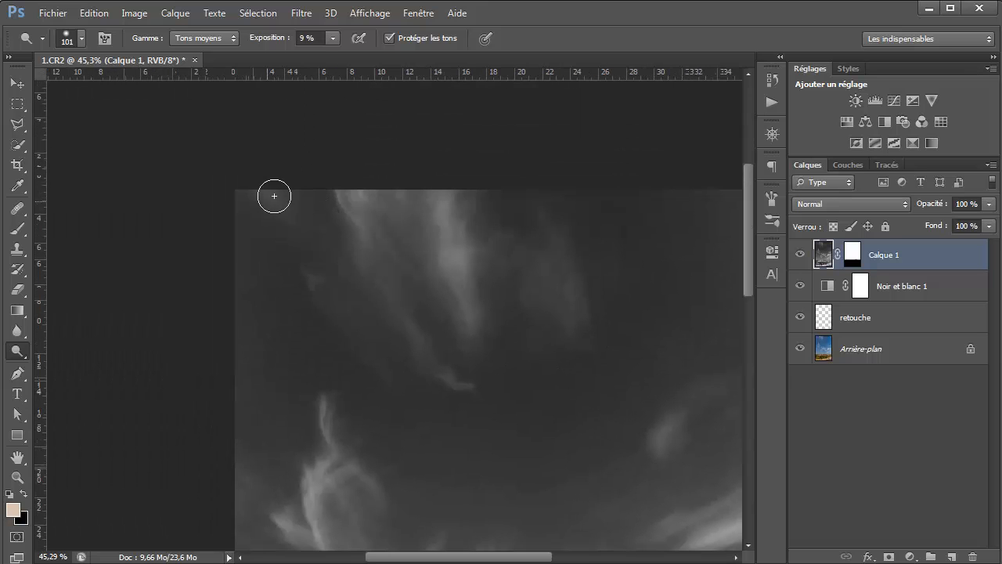
Step: Lighten the curled cloud on the left and the small clouds above the fields at 9% exposure
mouse_move(342, 320)
mouse_down()
mouse_move(313, 175)
mouse_move(289, 143)
mouse_up()
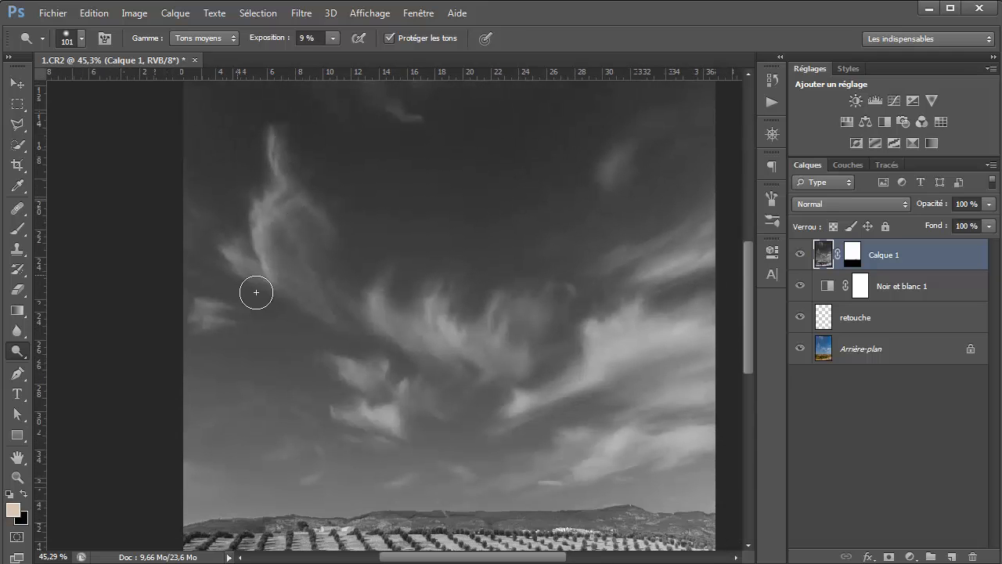
mouse_move(345, 412)
mouse_down()
mouse_move(313, 302)
mouse_move(380, 349)
mouse_move(336, 307)
mouse_move(326, 261)
mouse_move(343, 263)
mouse_up()
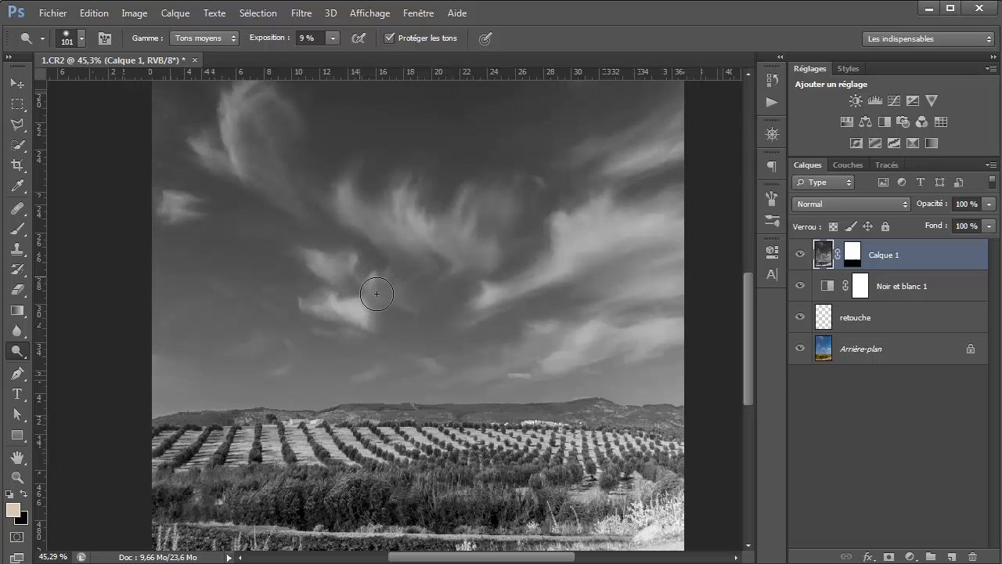
mouse_move(491, 353)
mouse_down()
mouse_move(441, 300)
mouse_move(410, 336)
mouse_up()
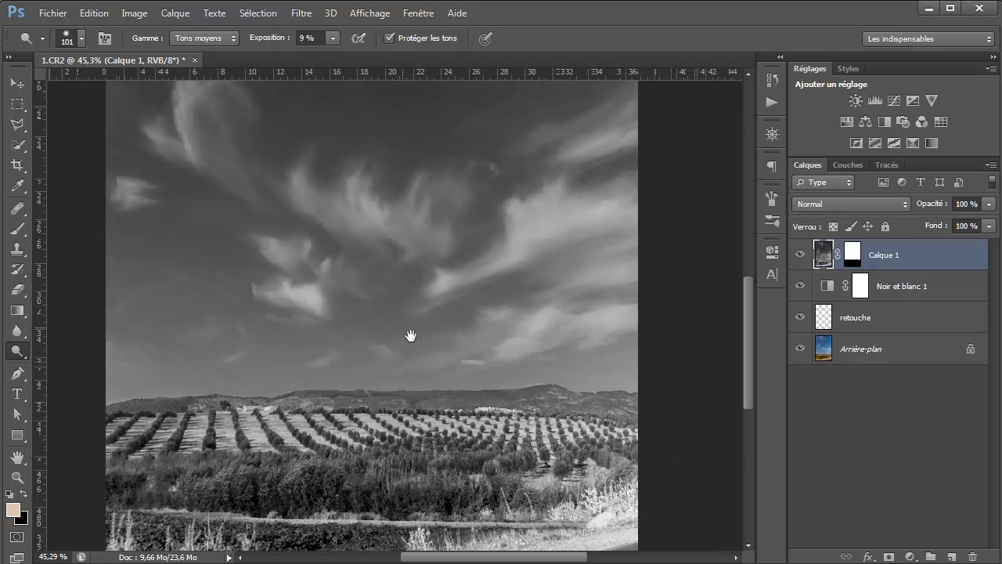
drag(352, 307, 369, 335)
mouse_move(292, 320)
mouse_down()
mouse_move(315, 333)
mouse_move(315, 291)
mouse_move(325, 299)
mouse_move(297, 284)
mouse_up()
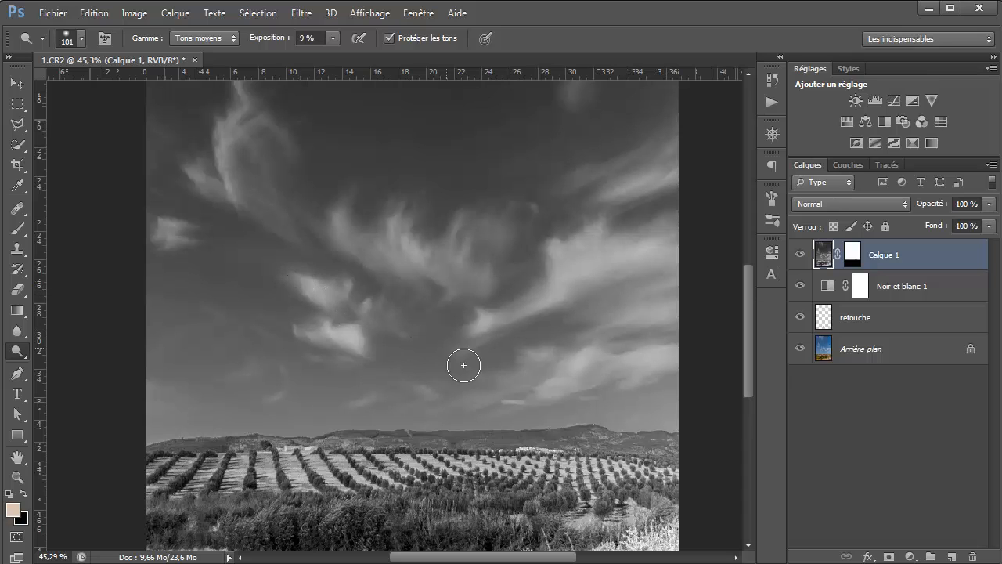
Step: Brighten the broad lower-right clouds above the horizon at 9% exposure
mouse_move(523, 394)
mouse_down()
mouse_move(555, 387)
mouse_move(637, 380)
mouse_up()
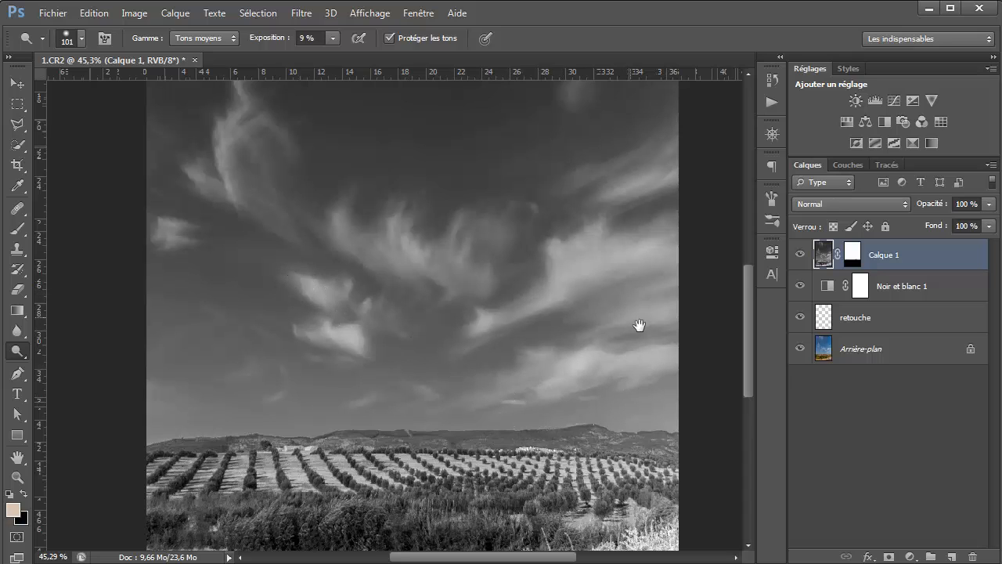
drag(640, 325, 575, 358)
drag(572, 282, 566, 300)
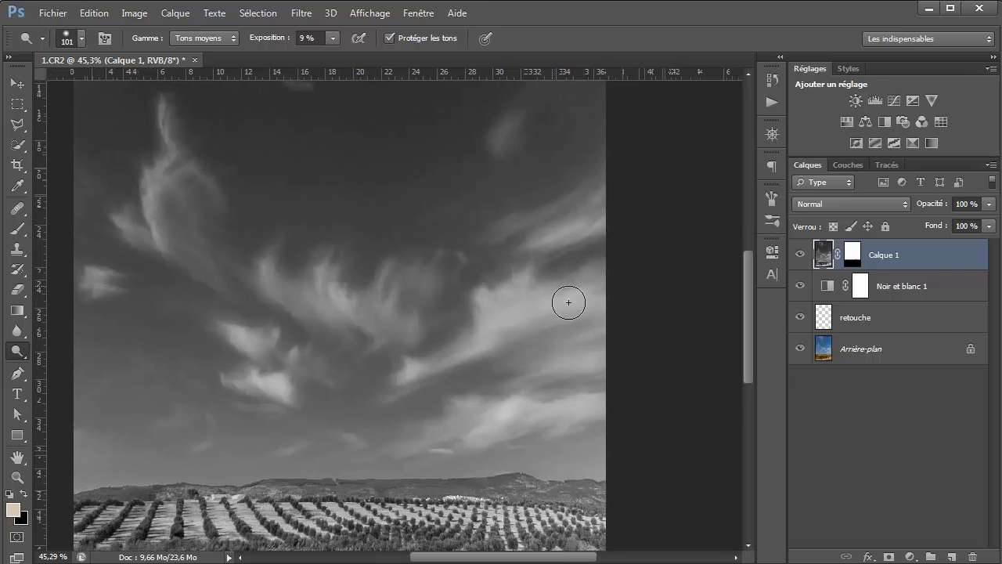
mouse_move(595, 270)
mouse_down()
mouse_move(574, 313)
mouse_move(564, 392)
mouse_up()
Step: Compare the whole image with Calque 1 hidden and shown to judge the lightened clouds
scroll(511, 274, down, 5)
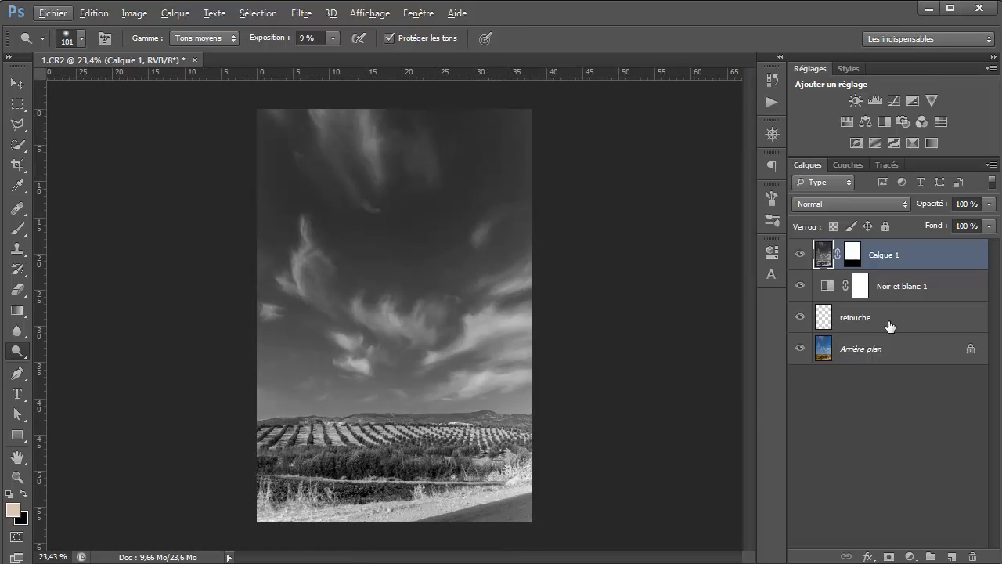
click(806, 259)
click(806, 259)
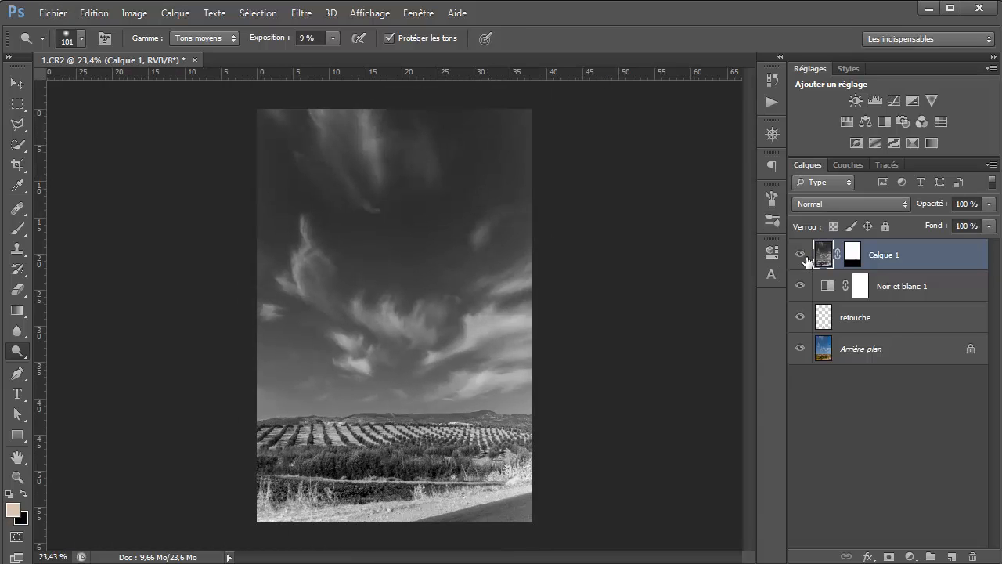
click(806, 258)
click(805, 258)
click(806, 259)
click(806, 259)
click(806, 259)
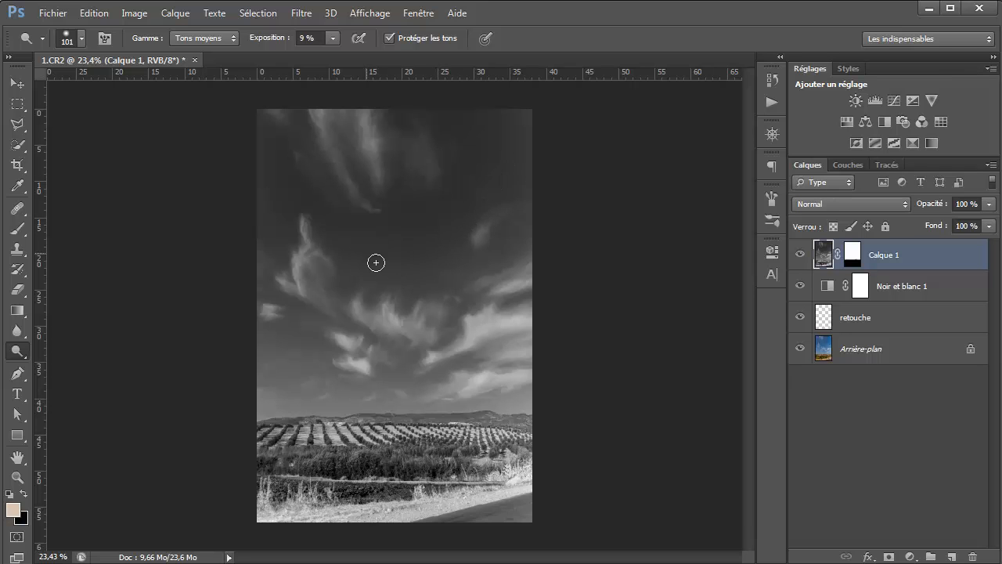
Step: Add a Levels adjustment above Calque 1 and set its black input level to 10
click(879, 100)
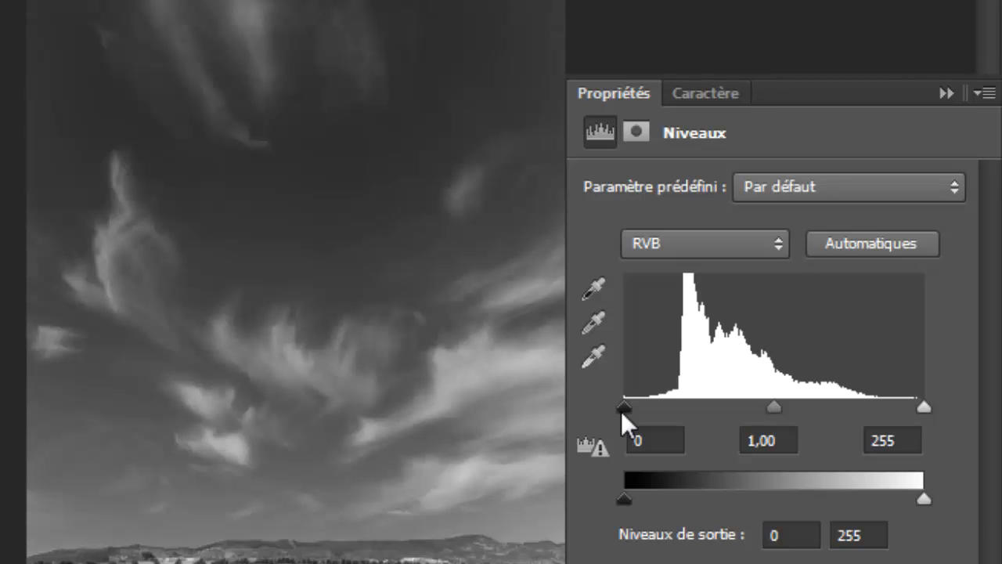
mouse_move(621, 411)
mouse_down()
mouse_move(652, 408)
mouse_move(636, 402)
mouse_up()
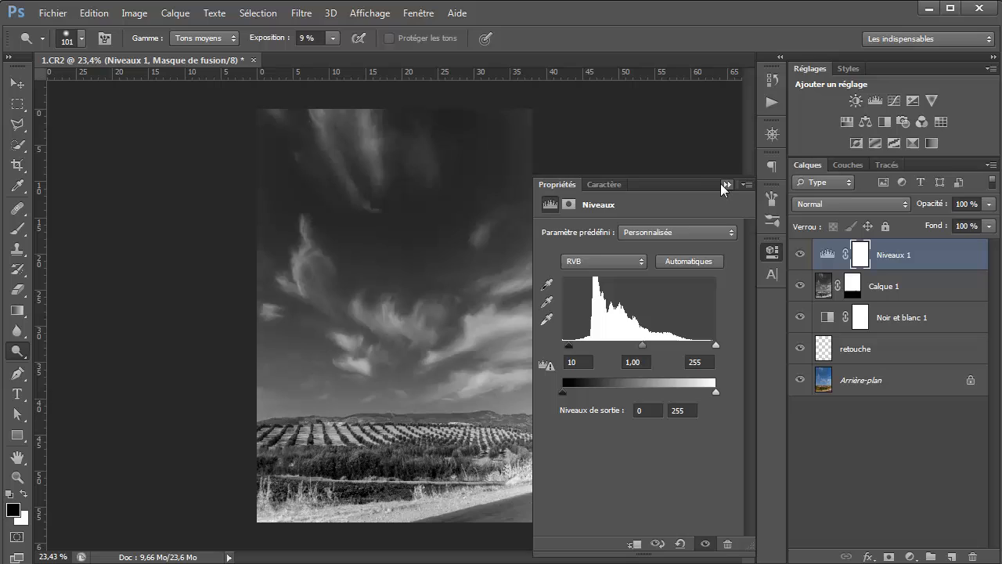
click(725, 185)
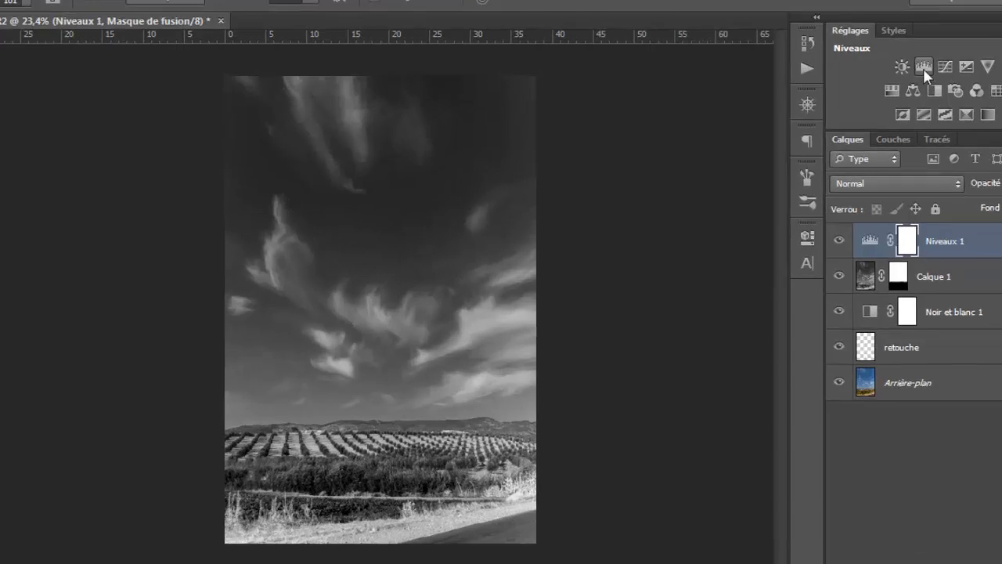
Step: Add a second Levels adjustment on top and set its black input level to 20
click(874, 101)
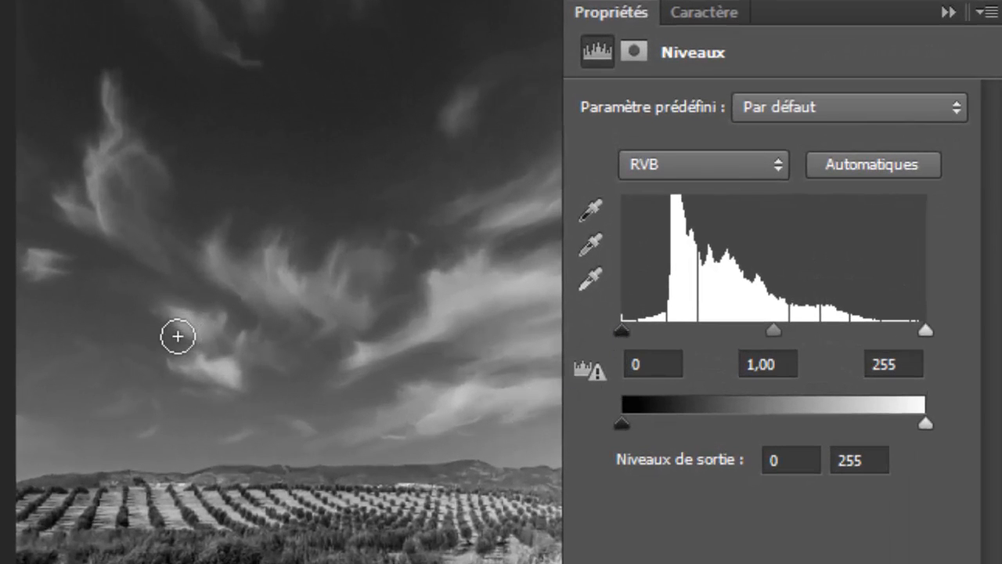
scroll(101, 370, up, 4)
drag(160, 339, 6, 192)
drag(623, 329, 645, 329)
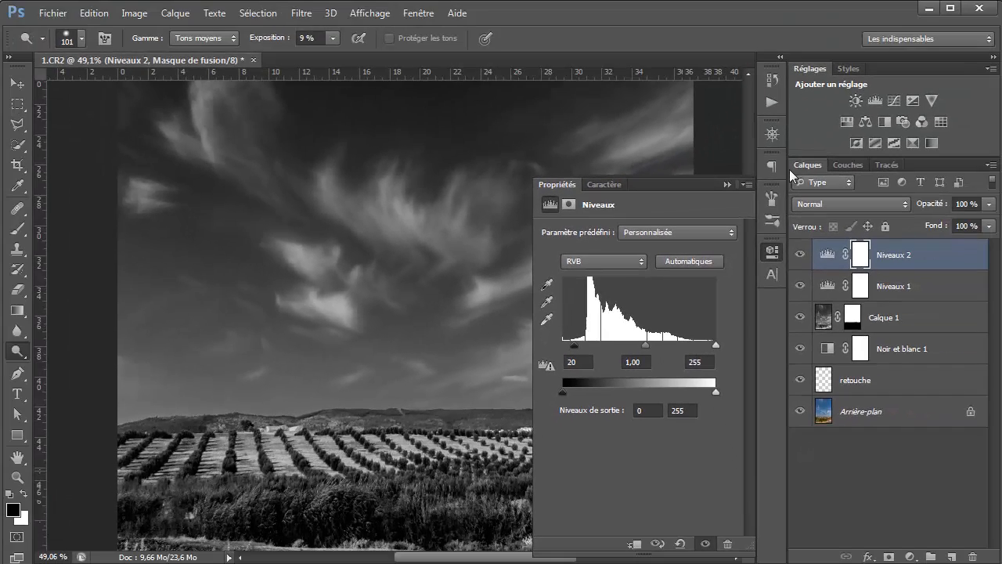
click(868, 74)
Step: Invert the Niveaux 2 layer mask to black so the darkening is hidden across the whole image
scroll(869, 170, down, 3)
key(alt)
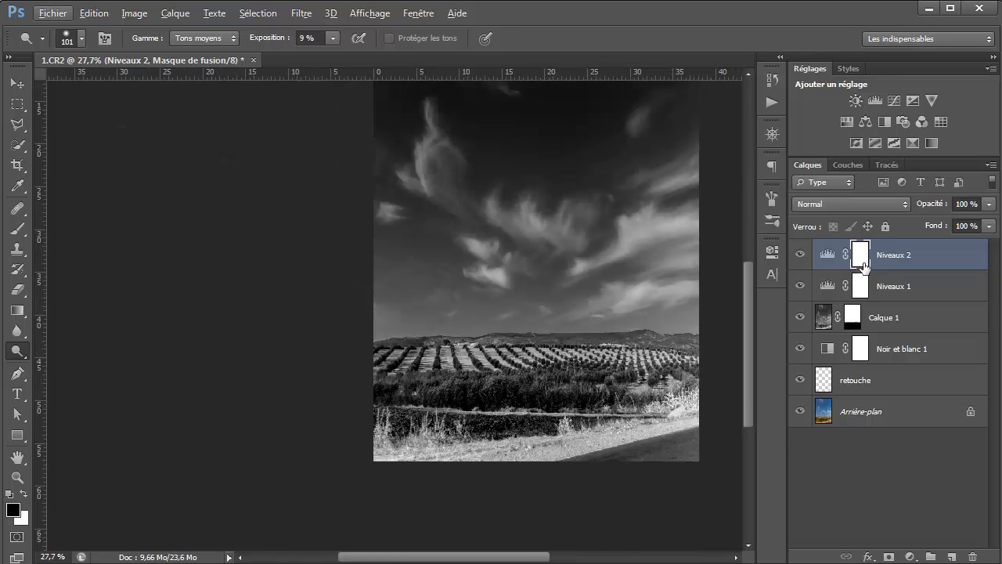
drag(626, 153, 601, 233)
drag(584, 321, 551, 302)
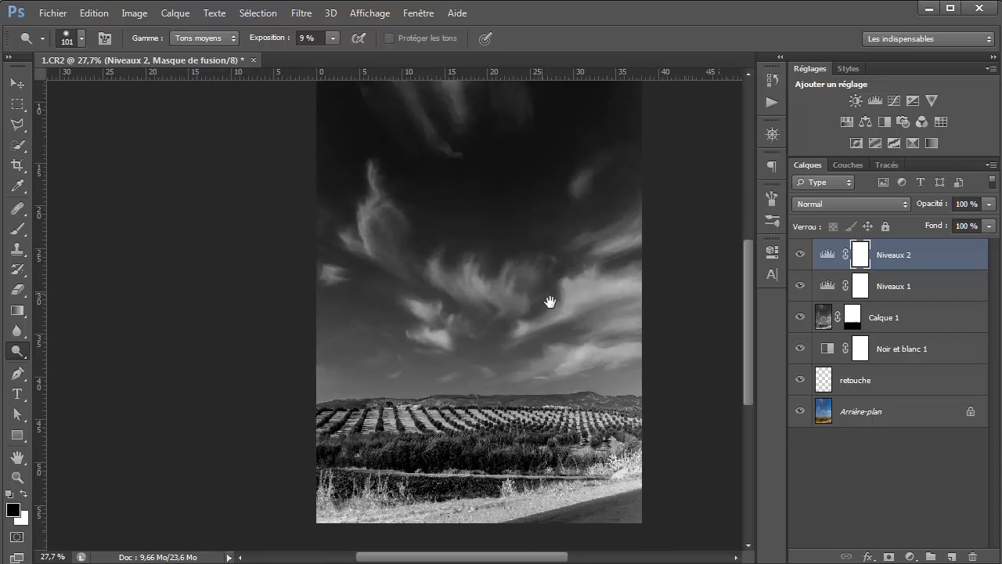
double_click(861, 255)
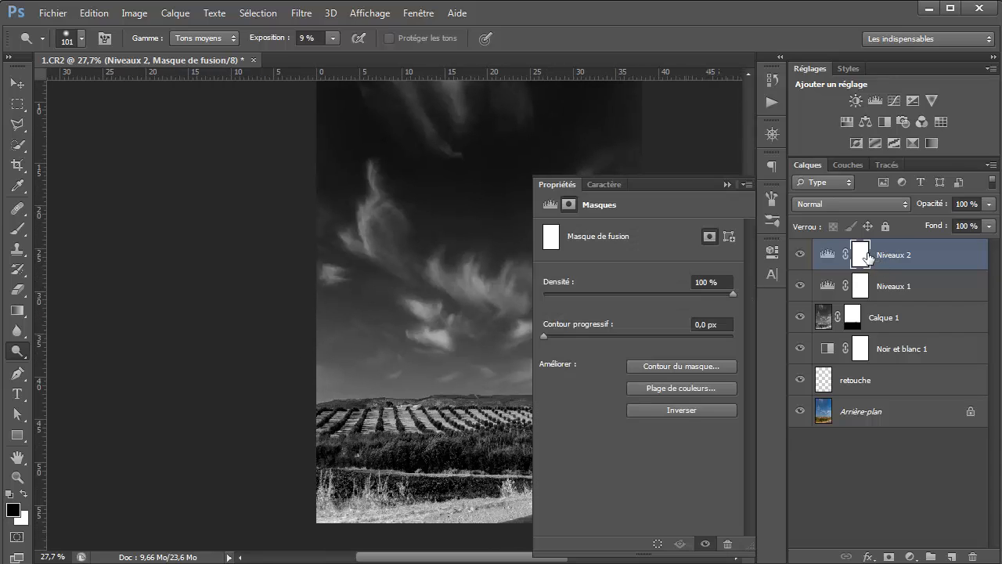
click(631, 409)
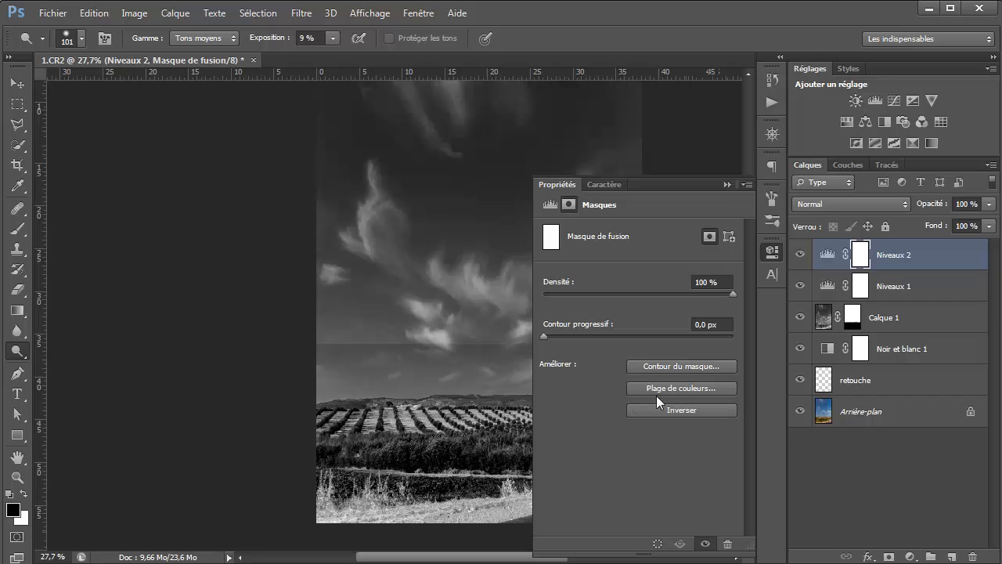
click(728, 185)
key(ctrl+i)
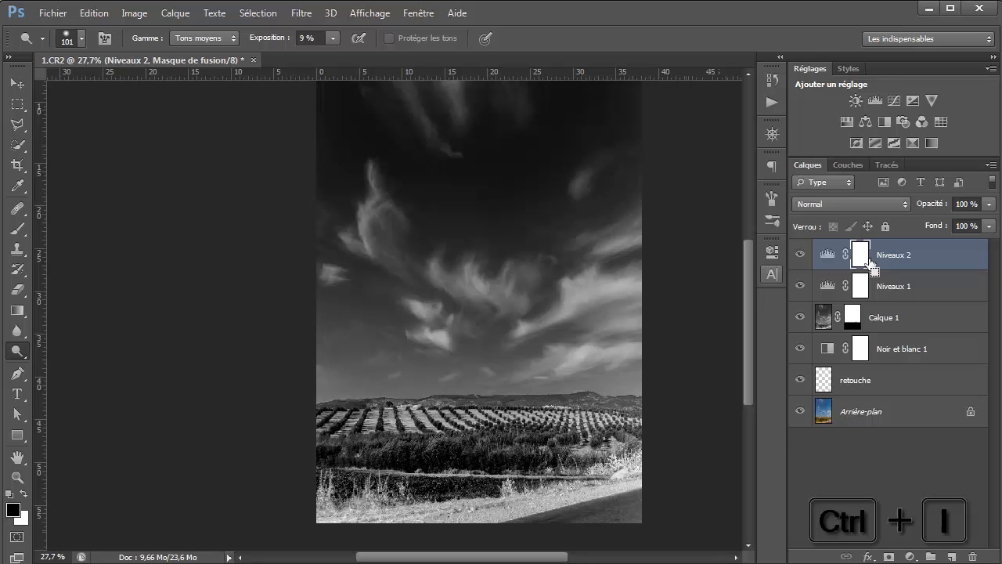
key(ctrl+i)
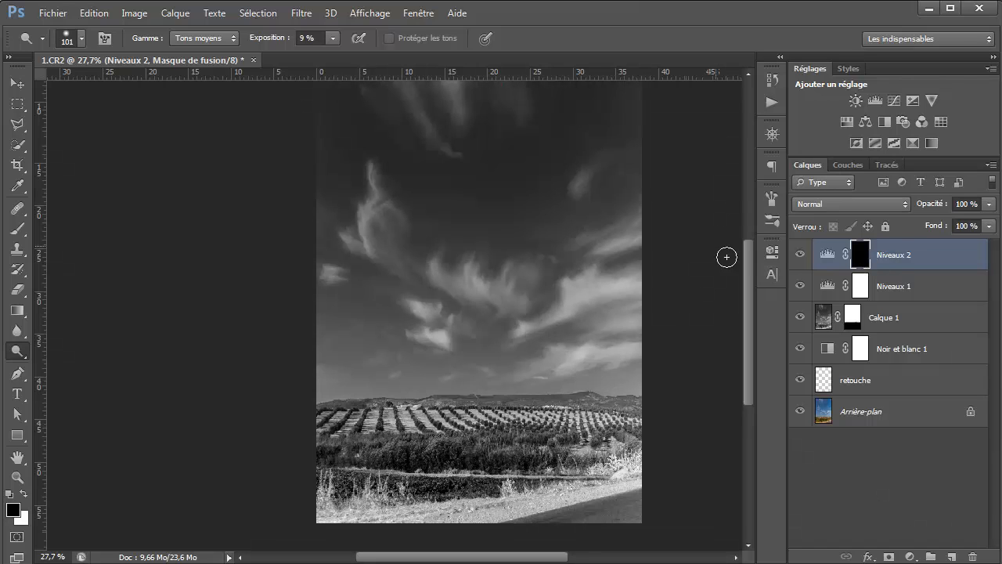
Step: Paint white on the Niveaux 2 mask over the sky above the horizon and around the clouds, using a 300 px brush at 39% opacity
scroll(714, 266, down, 1)
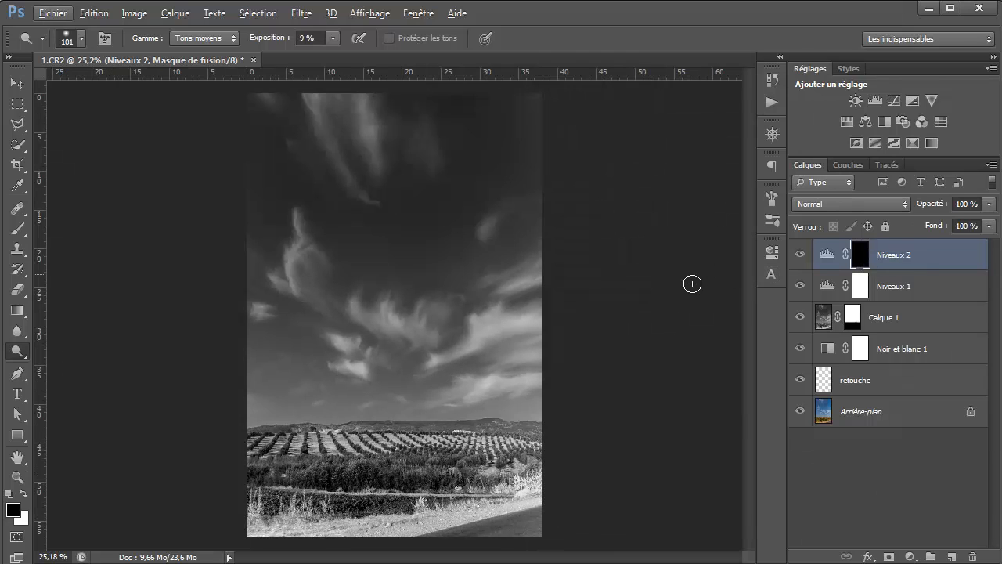
click(17, 82)
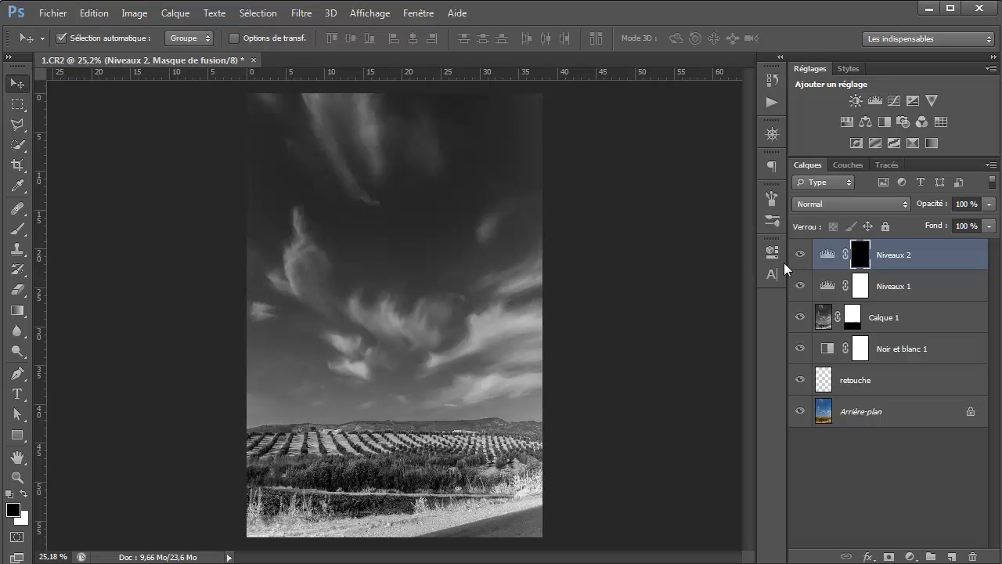
click(17, 229)
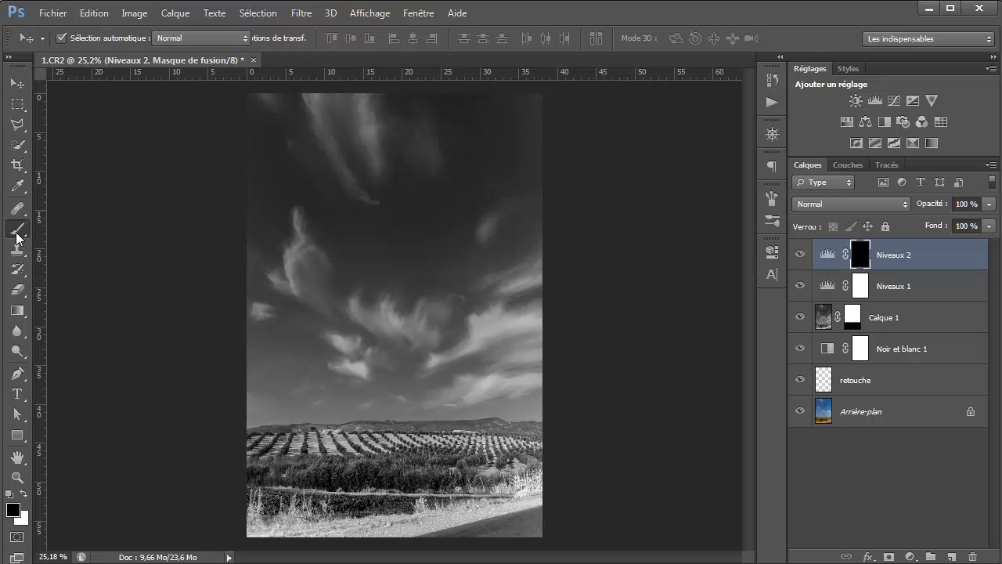
click(26, 494)
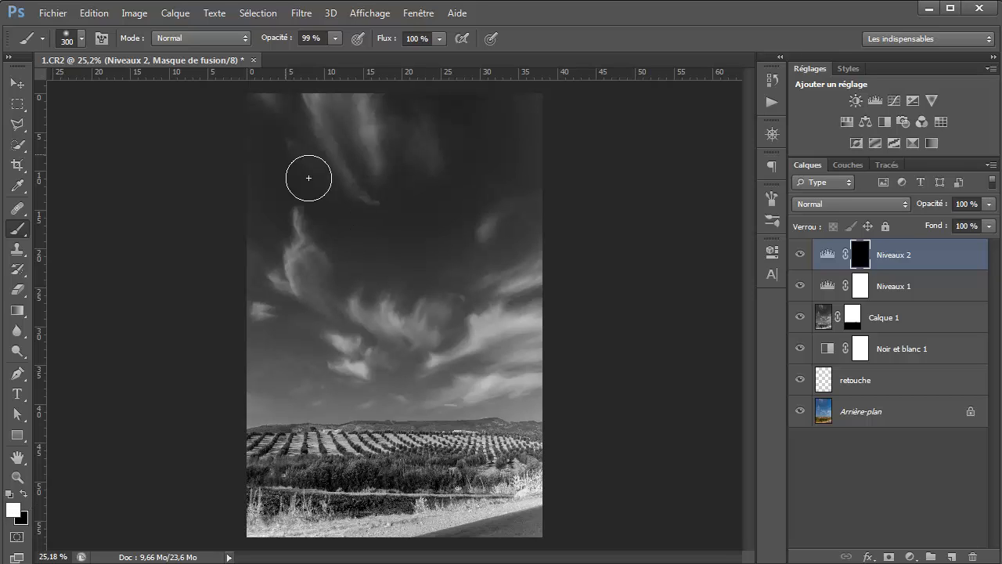
drag(279, 40, 233, 51)
mouse_move(293, 419)
mouse_down()
mouse_move(342, 410)
mouse_move(591, 414)
mouse_up()
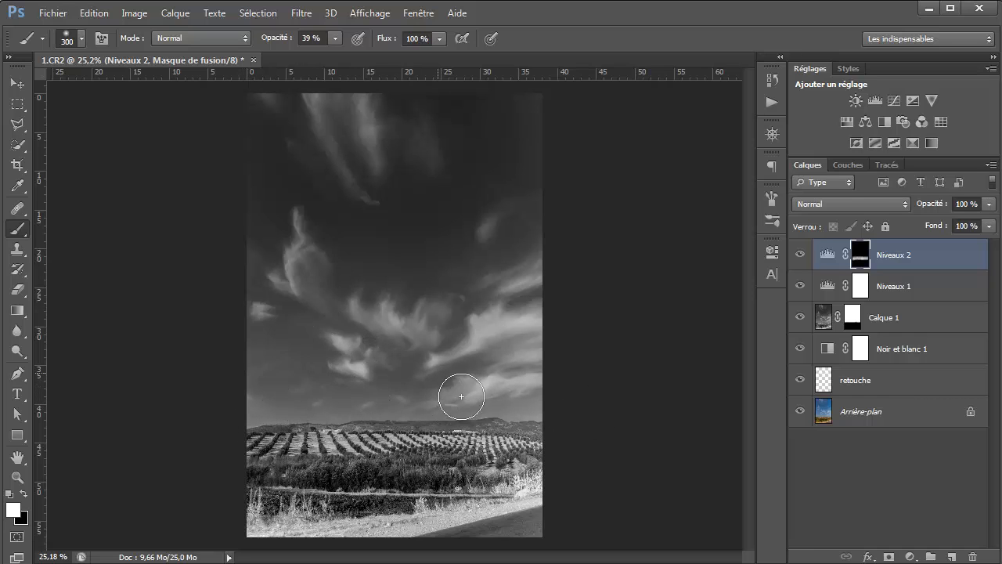
mouse_move(462, 396)
mouse_down()
mouse_move(247, 376)
mouse_move(319, 363)
mouse_move(272, 335)
mouse_move(274, 365)
mouse_move(289, 339)
mouse_move(311, 335)
mouse_move(321, 362)
mouse_up()
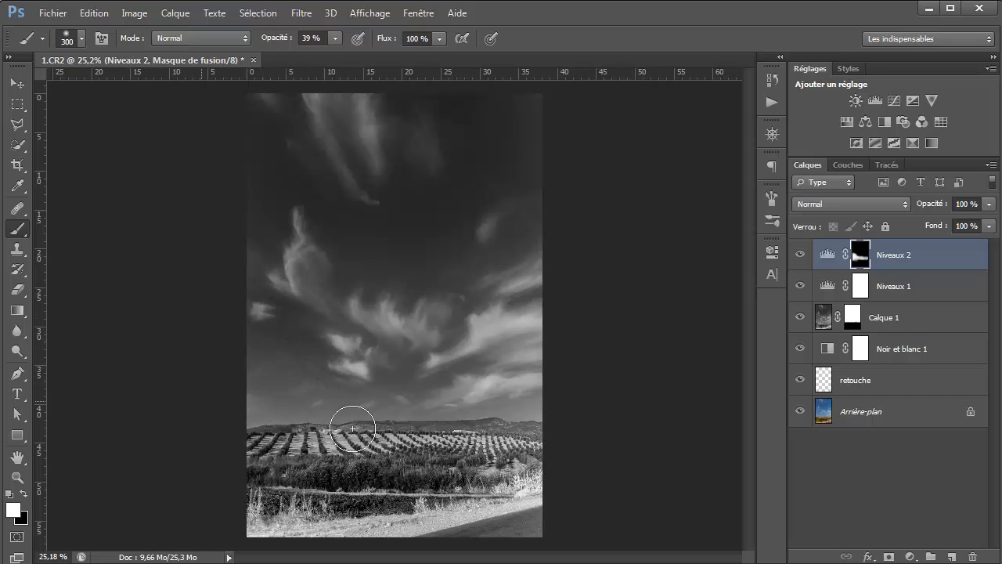
mouse_move(353, 428)
mouse_down()
mouse_move(299, 418)
mouse_move(702, 420)
mouse_up()
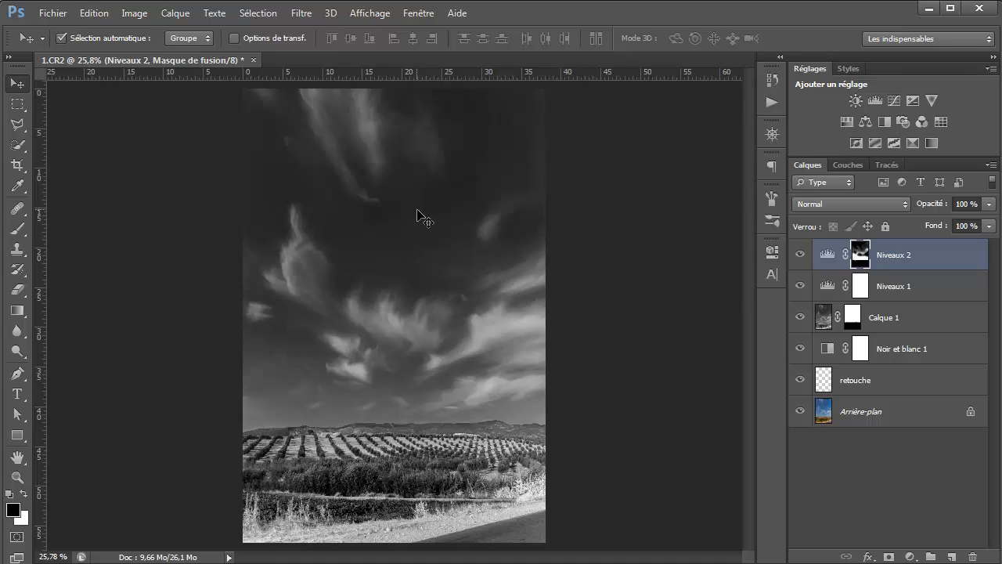
click(19, 354)
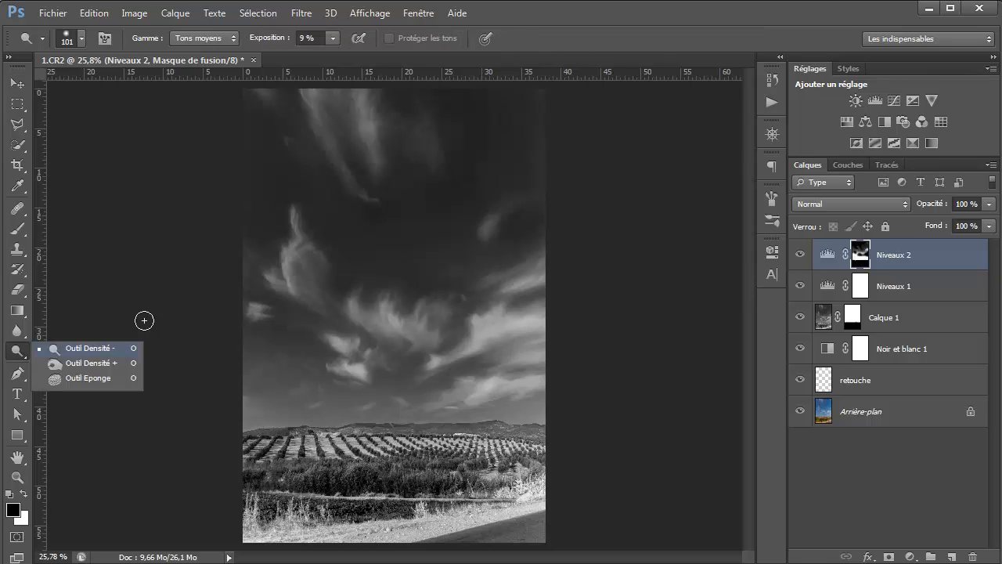
click(196, 286)
click(24, 84)
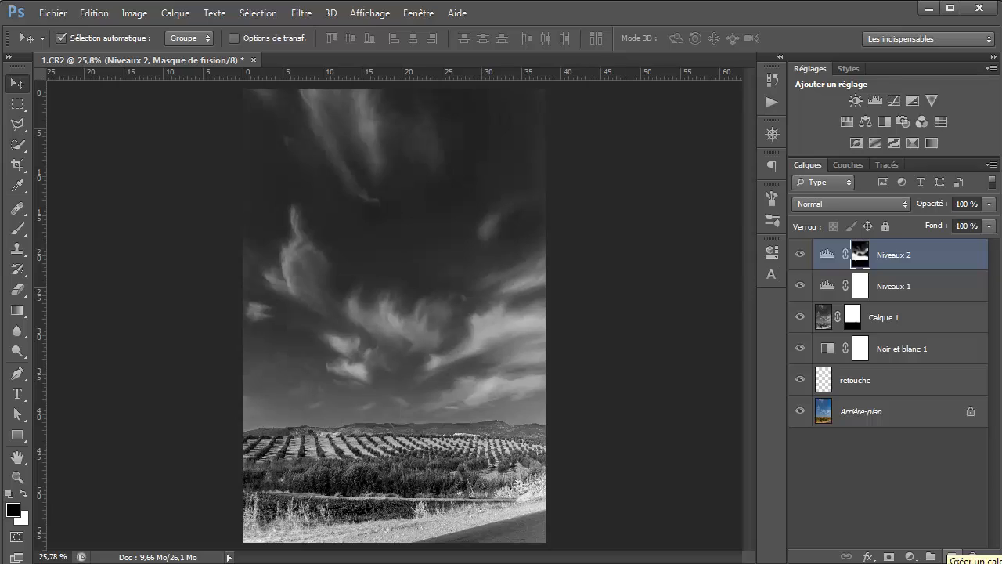
click(952, 556)
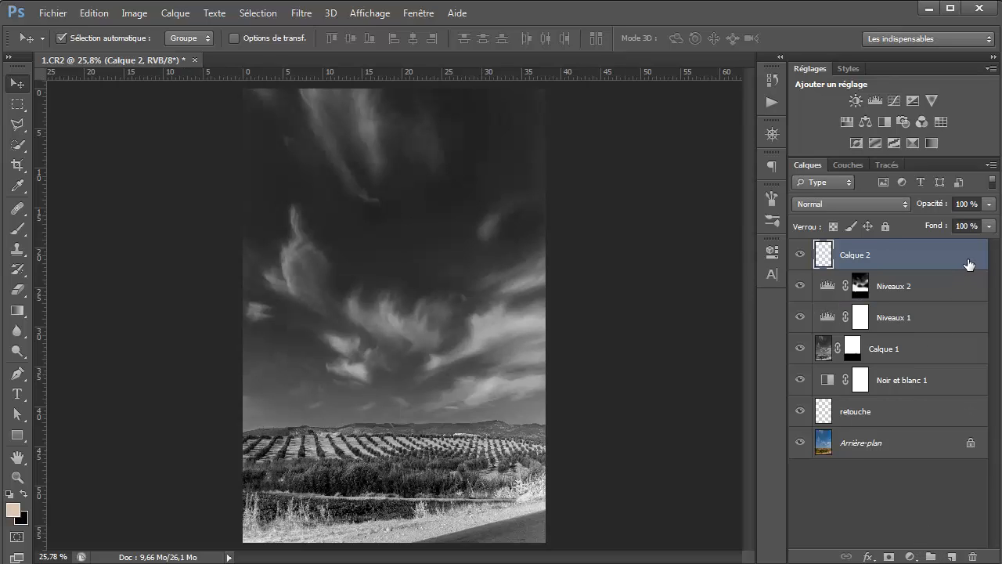
key(Delete)
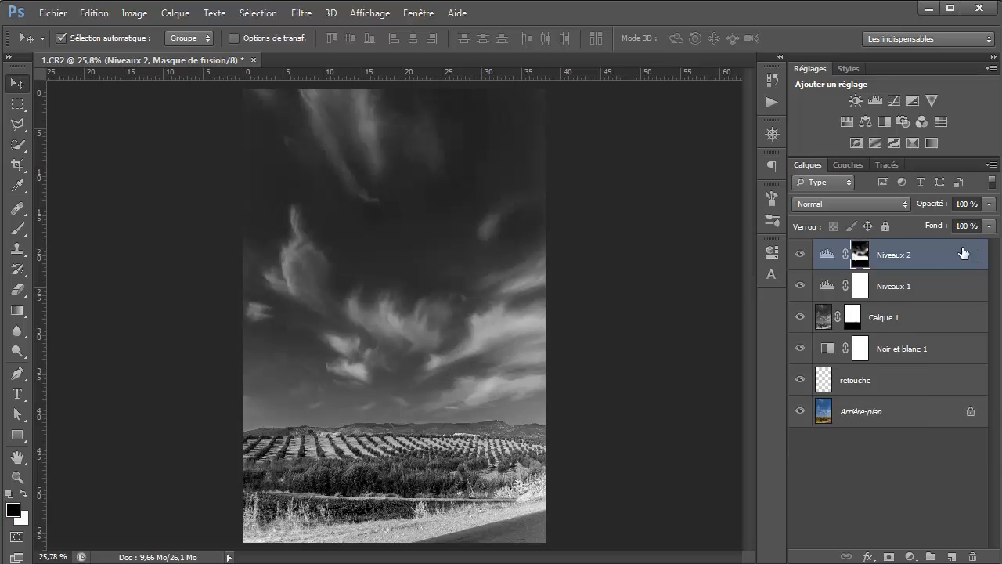
Step: Add a Curves adjustment lifting the midtones from input 125 to output 134, and invert its mask to black
click(891, 104)
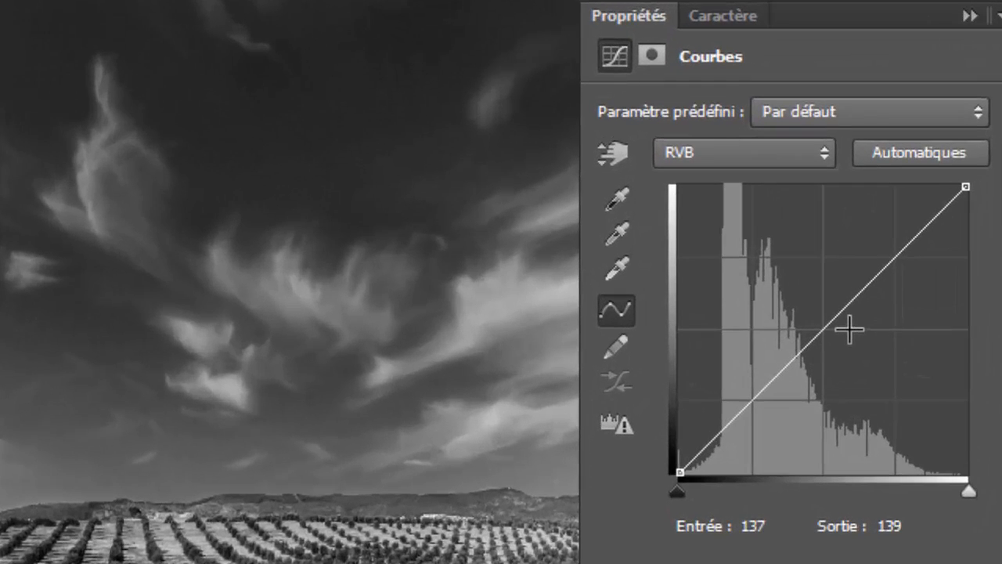
drag(765, 334, 751, 331)
mouse_move(832, 323)
mouse_down()
mouse_move(823, 311)
mouse_move(835, 336)
mouse_up()
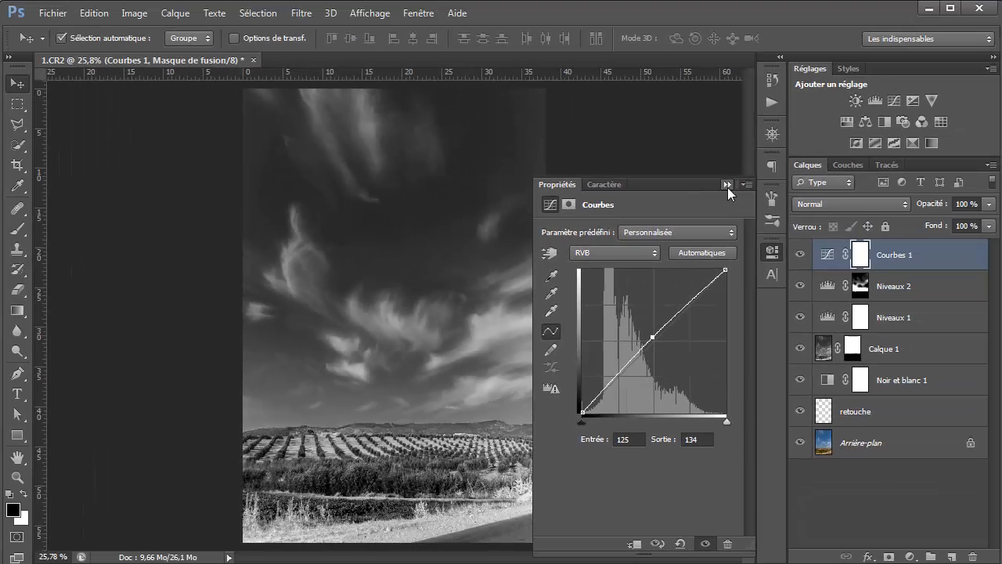
click(970, 16)
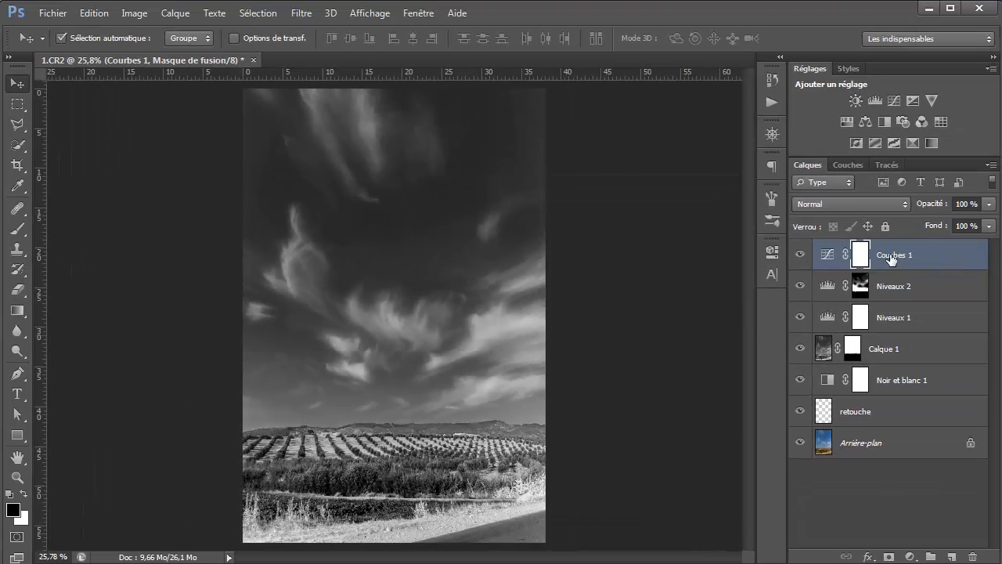
key(ctrl+i)
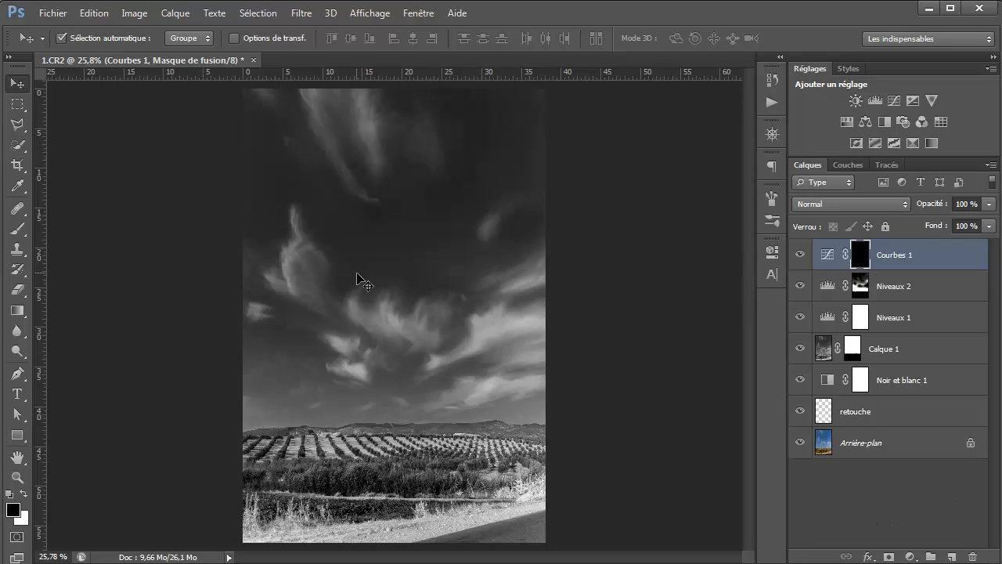
Step: Paint the clouds in white on the Courbes 1 mask with a 170 px, 6% hardness brush at 71% opacity, and compare the effect
click(17, 228)
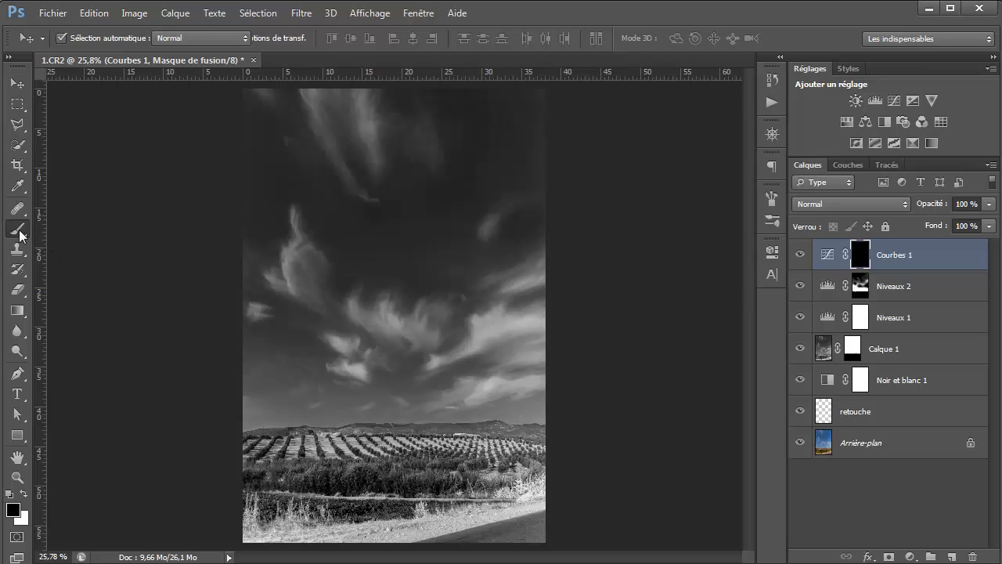
right_click(331, 313)
drag(398, 293, 361, 295)
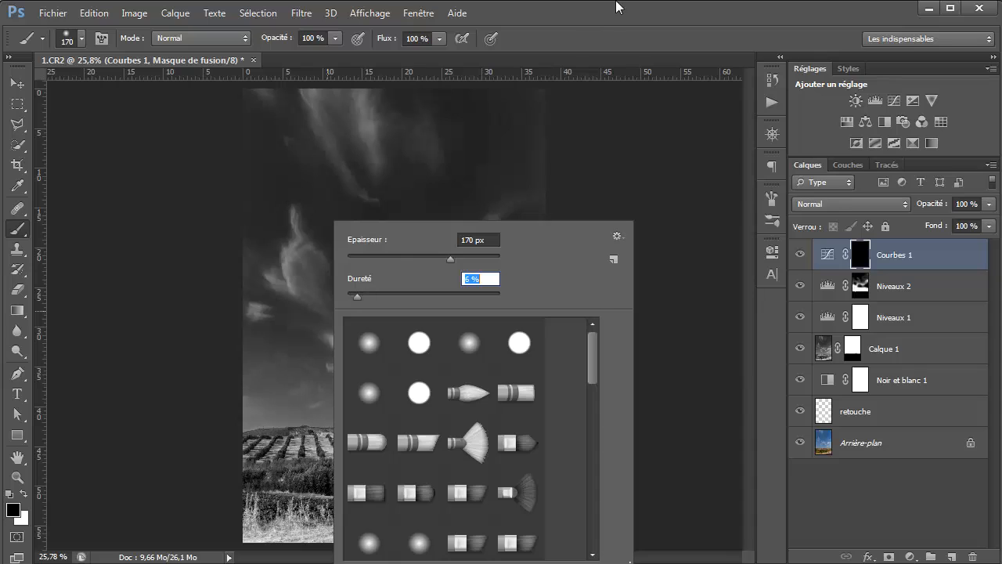
key(Return)
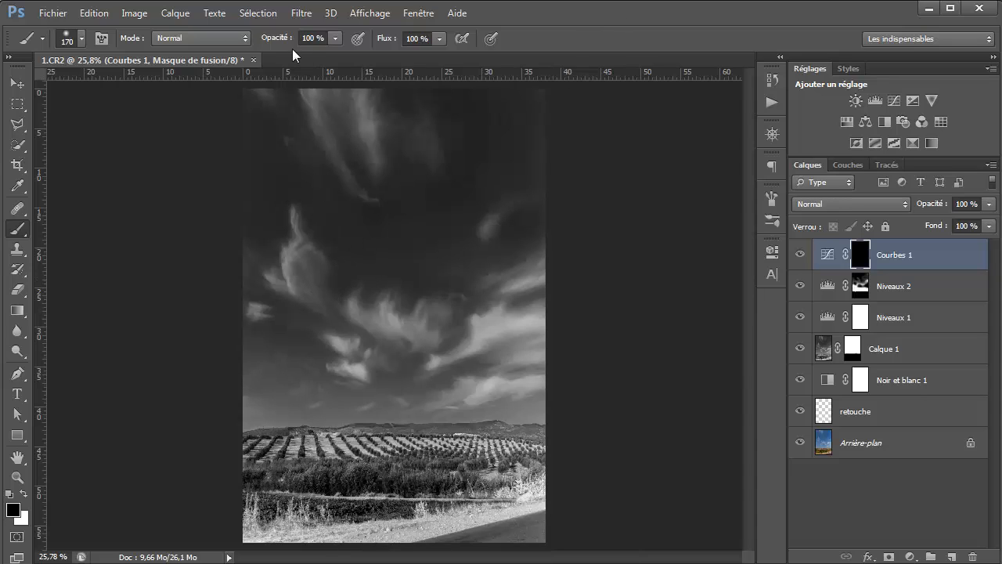
drag(279, 44, 254, 41)
key(x)
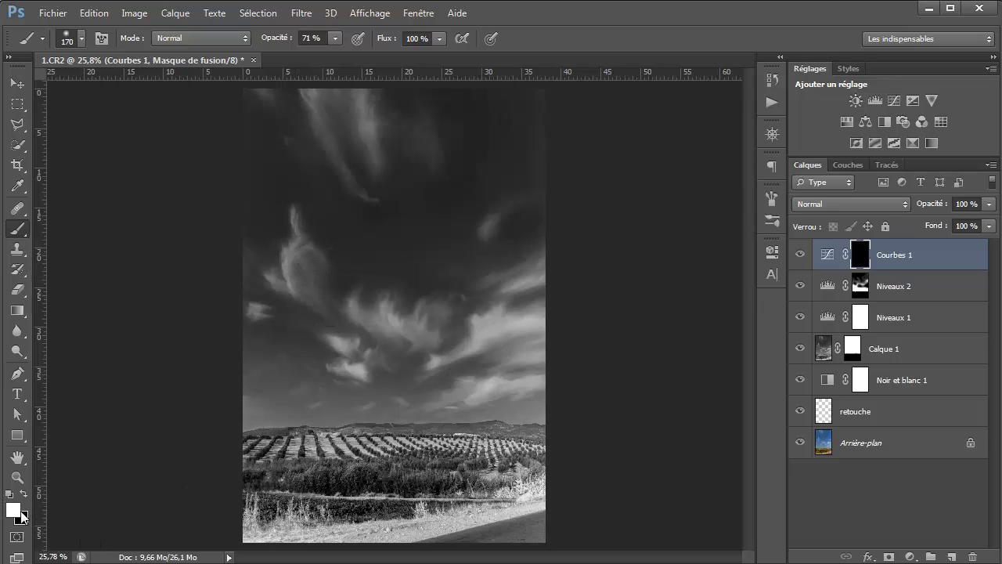
mouse_move(513, 326)
mouse_down()
mouse_move(402, 339)
mouse_move(268, 305)
mouse_move(312, 313)
mouse_move(308, 274)
mouse_move(362, 272)
mouse_move(368, 107)
mouse_move(372, 127)
mouse_move(345, 188)
mouse_move(378, 212)
mouse_move(325, 100)
mouse_move(344, 164)
mouse_move(262, 91)
mouse_move(275, 293)
mouse_move(358, 397)
mouse_move(385, 394)
mouse_move(350, 353)
mouse_up()
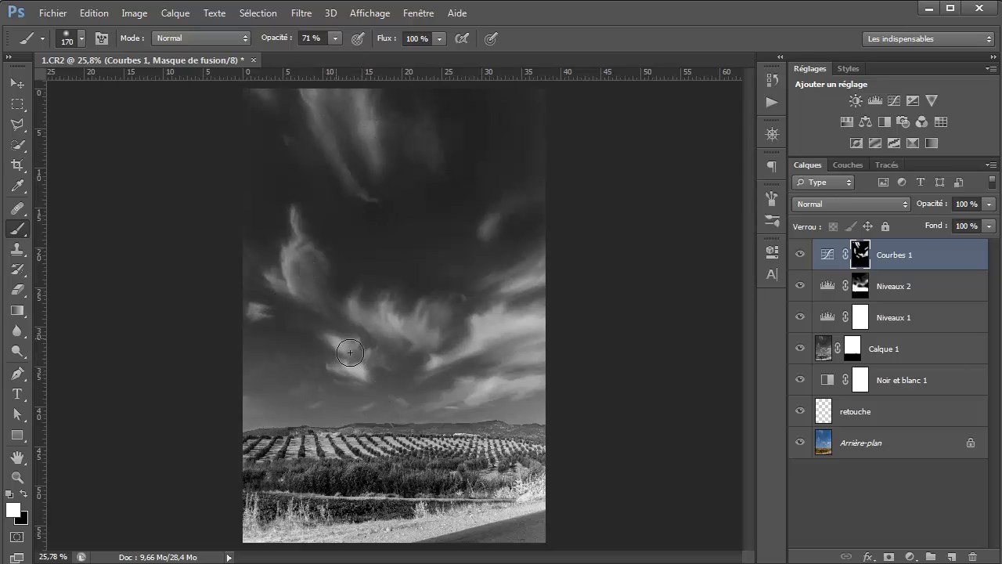
click(258, 313)
click(802, 257)
key(x)
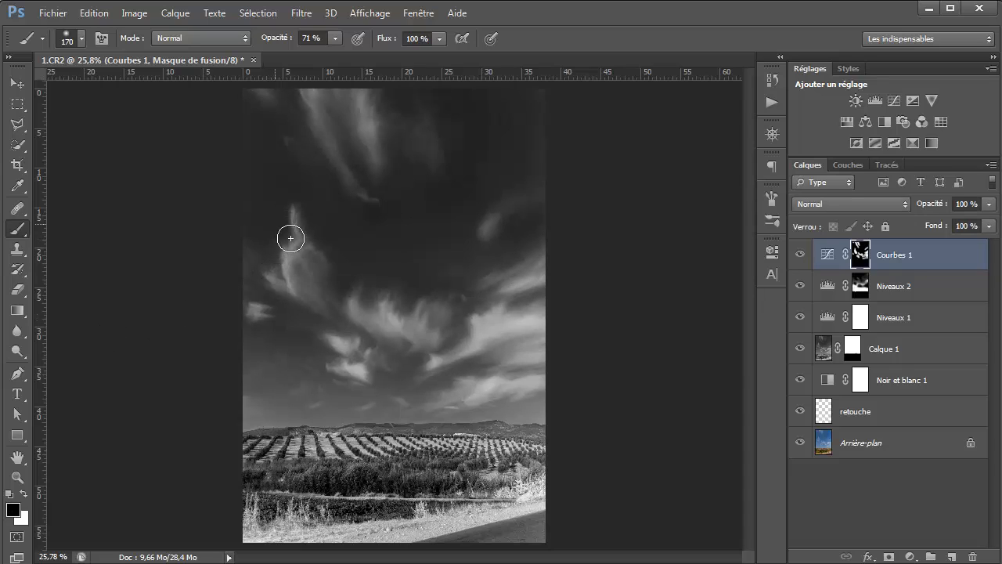
Step: Soften the Courbes 1 brightening by moving its curve point to input 121, output 126
double_click(835, 259)
mouse_move(660, 346)
mouse_down()
mouse_move(653, 339)
mouse_move(658, 350)
mouse_up()
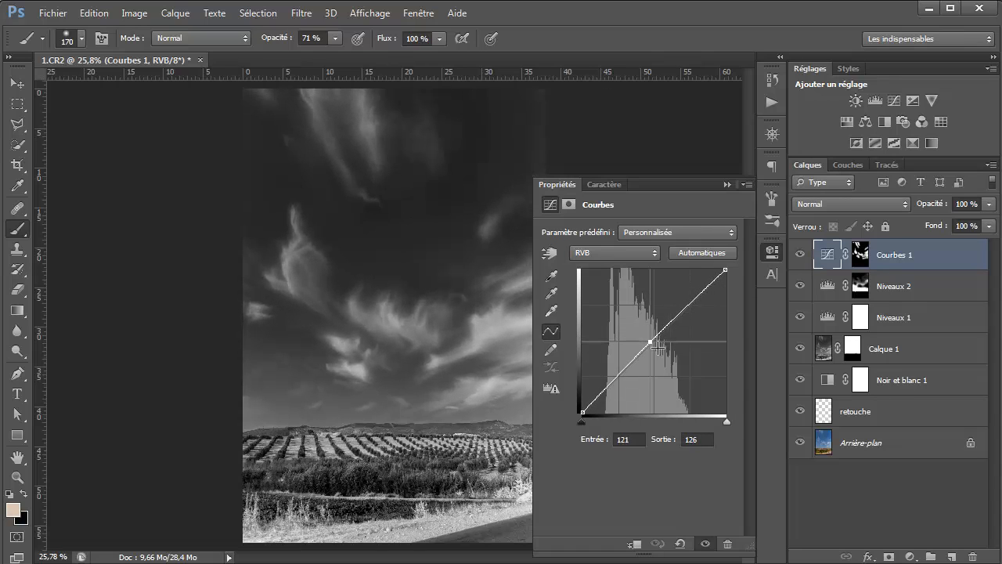
click(729, 184)
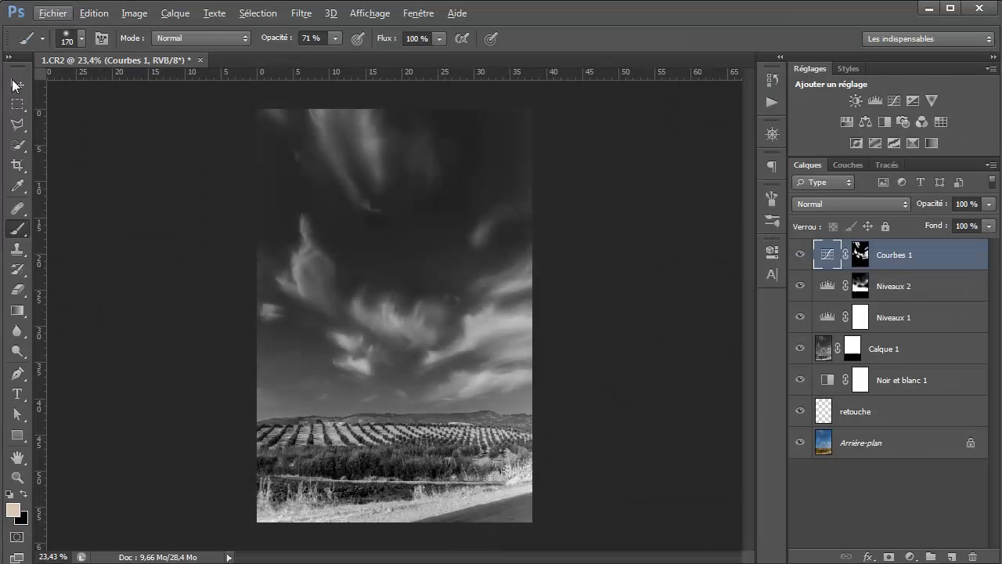
key(v)
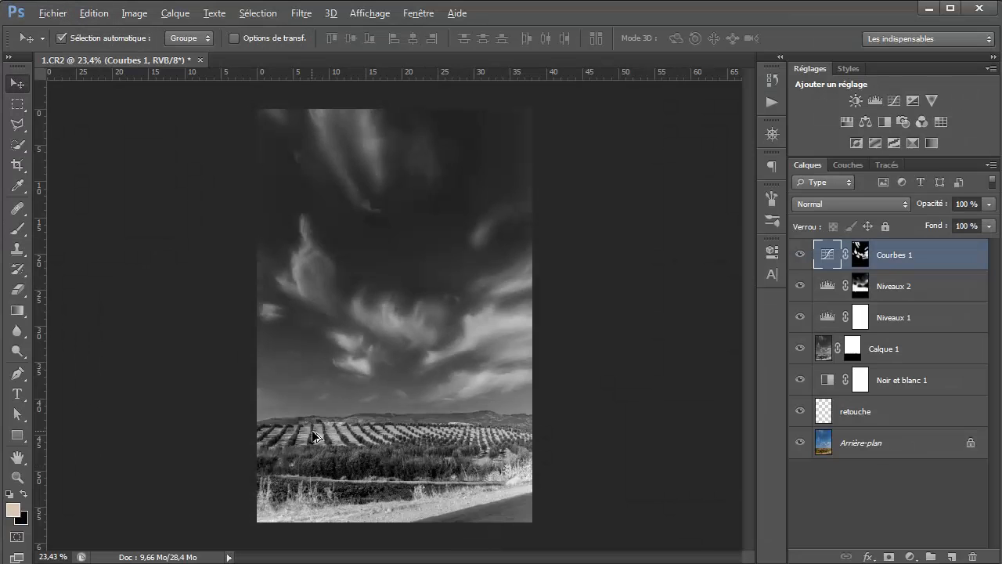
Step: Add a Levels adjustment layer above Courbes 1 and raise its black input level to 16 to deepen the landscape's shadows
key(alt)
drag(251, 392, 562, 459)
mouse_move(443, 372)
mouse_down()
mouse_move(443, 405)
mouse_move(457, 384)
mouse_up()
scroll(366, 320, down, 1)
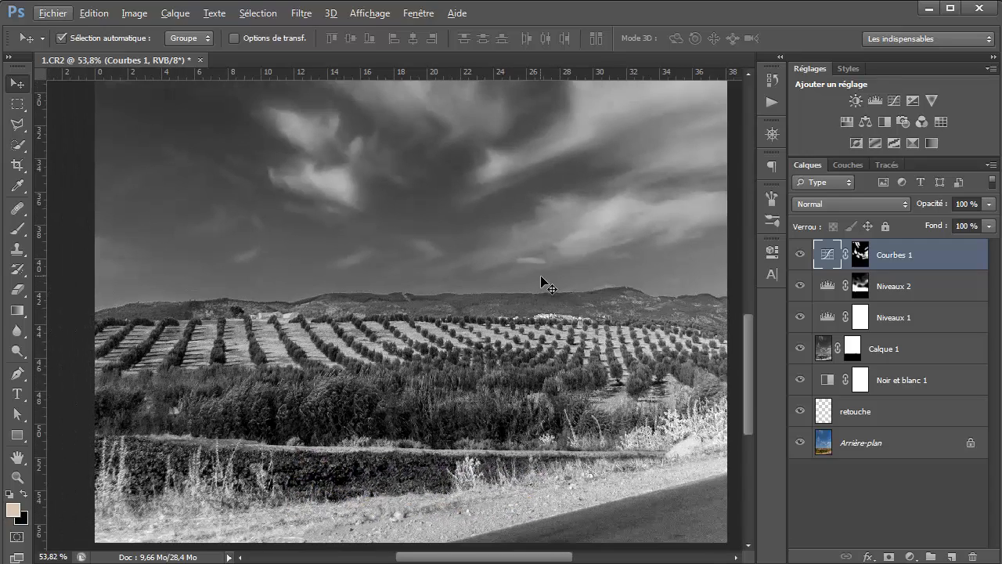
drag(543, 293, 515, 284)
scroll(514, 296, up, 1)
scroll(514, 298, up, 1)
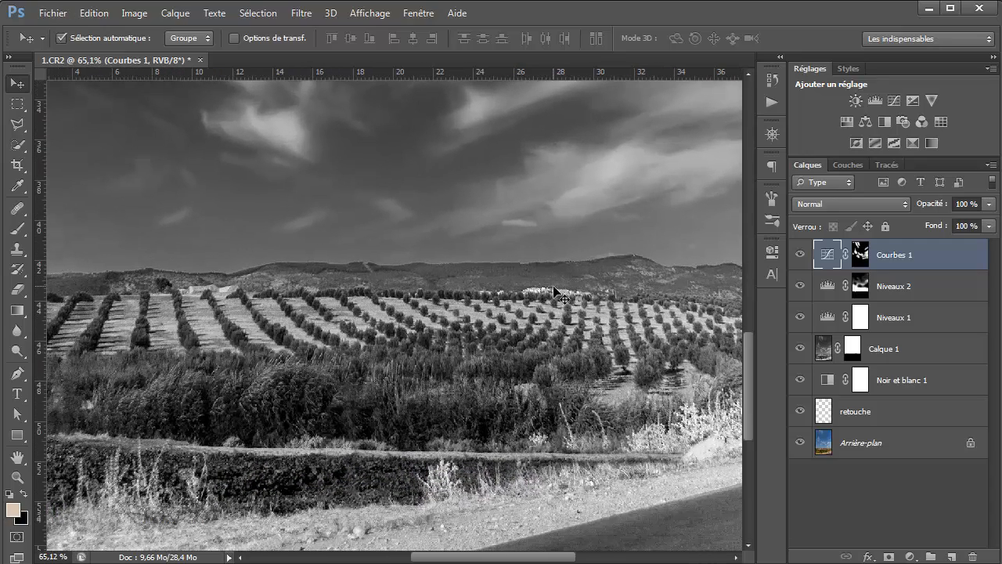
drag(503, 327, 464, 318)
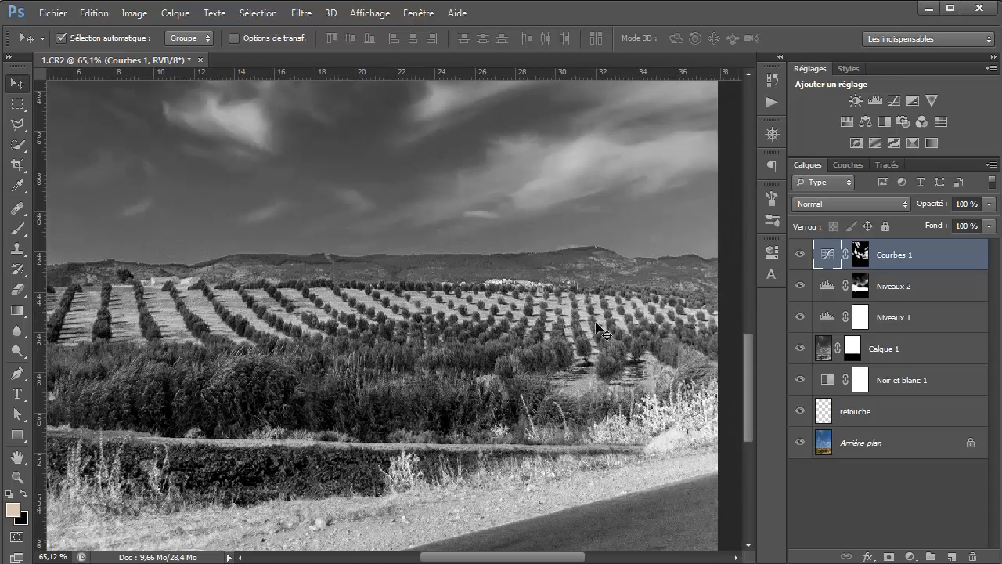
click(874, 102)
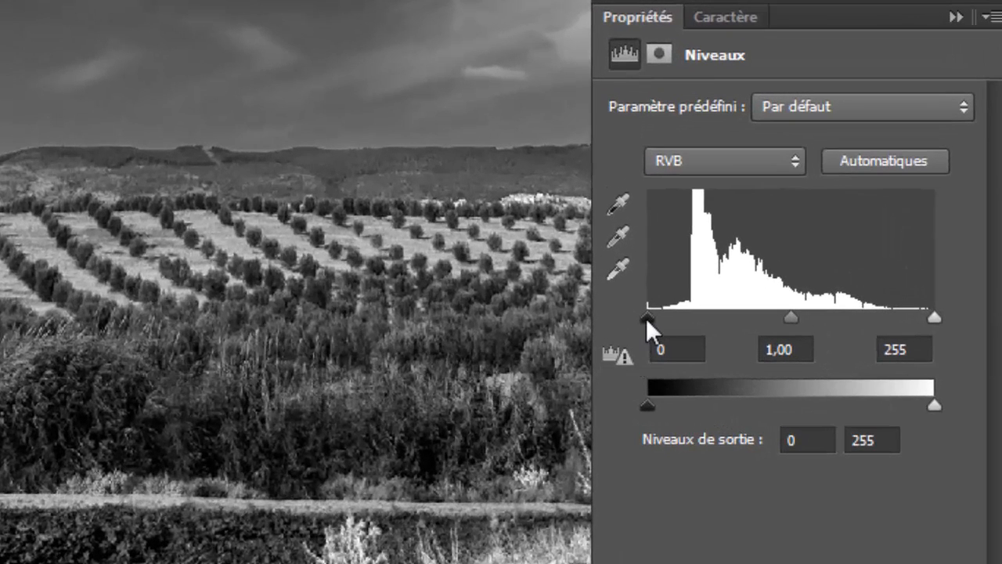
drag(646, 318, 654, 317)
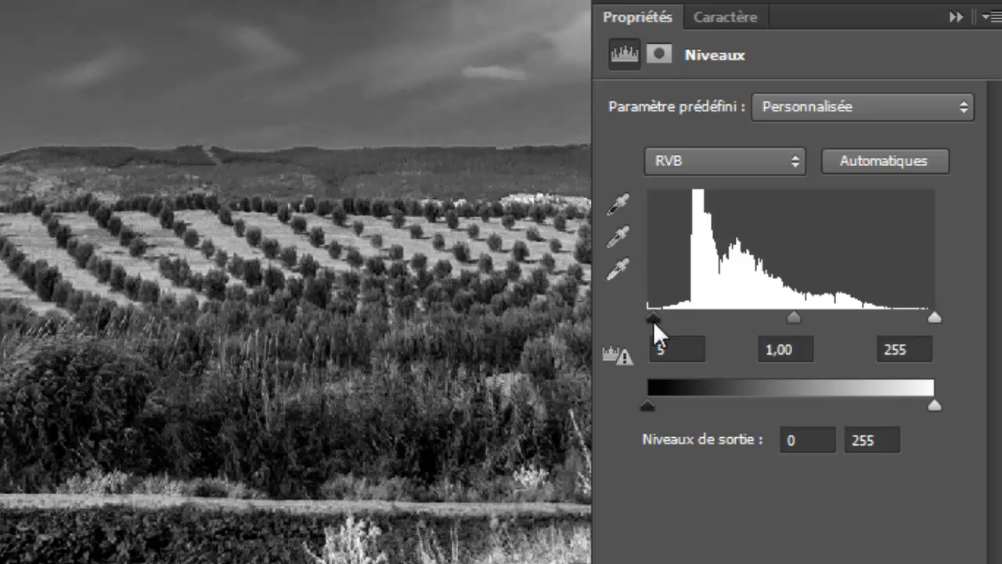
mouse_move(653, 320)
mouse_down()
mouse_move(678, 322)
mouse_move(662, 322)
mouse_up()
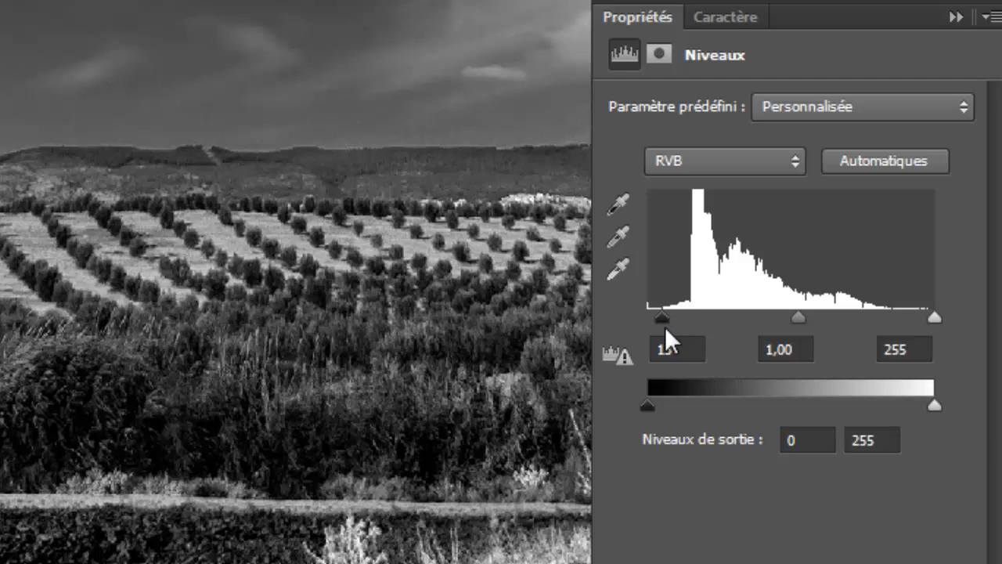
drag(664, 321, 665, 322)
Step: Lower the white input level of Niveaux 3 to 238 and leave its midtone value at 1,00
mouse_move(934, 318)
mouse_down()
mouse_move(882, 308)
mouse_move(916, 315)
mouse_up()
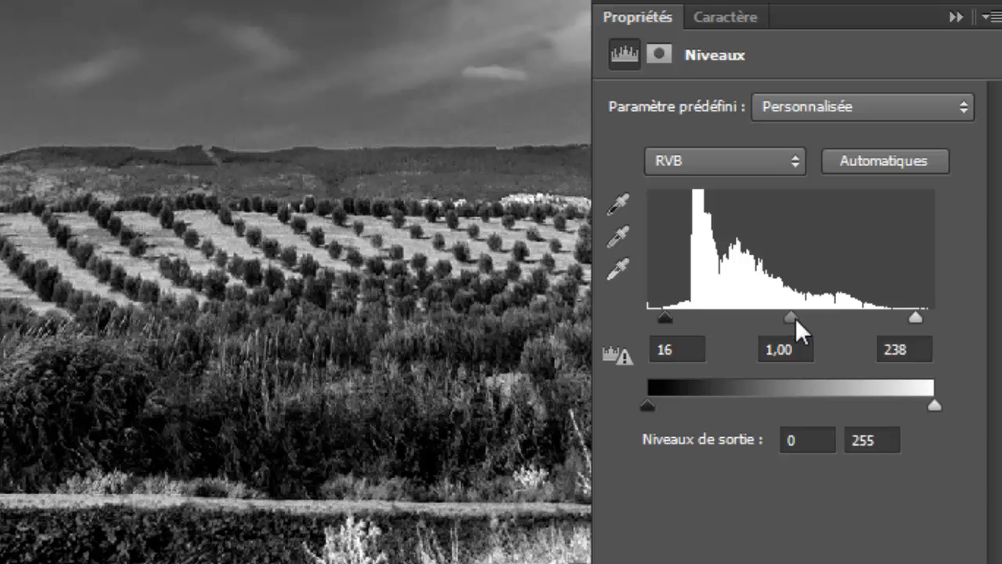
mouse_move(791, 316)
mouse_down()
mouse_move(806, 317)
mouse_move(777, 316)
mouse_move(793, 317)
mouse_up()
drag(699, 359, 632, 356)
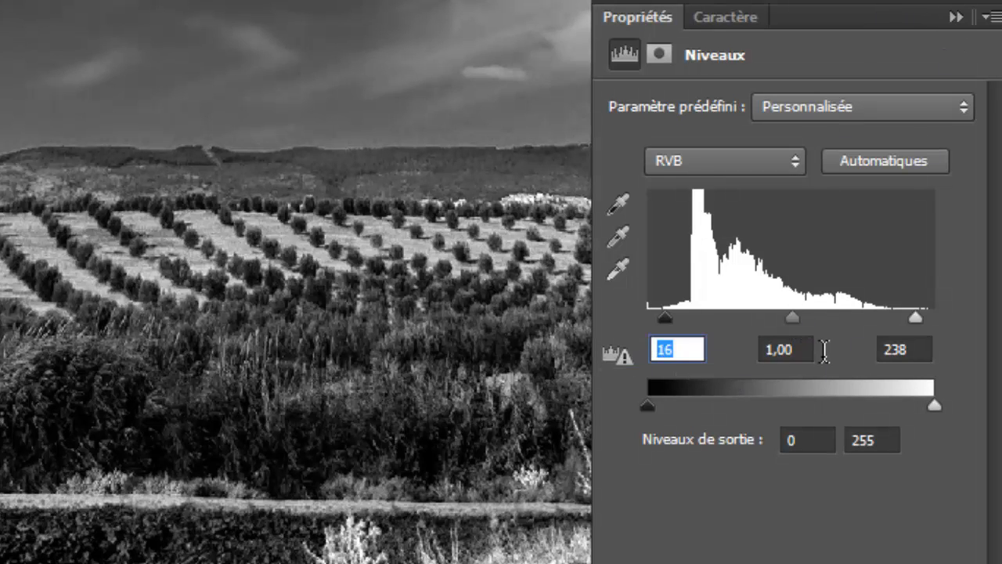
key(Tab)
key(Tab)
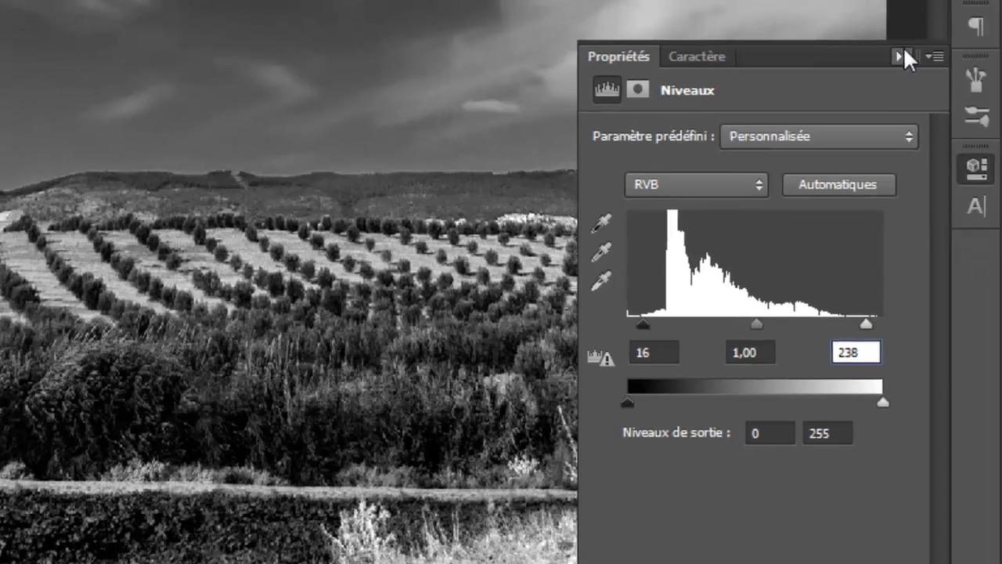
click(900, 55)
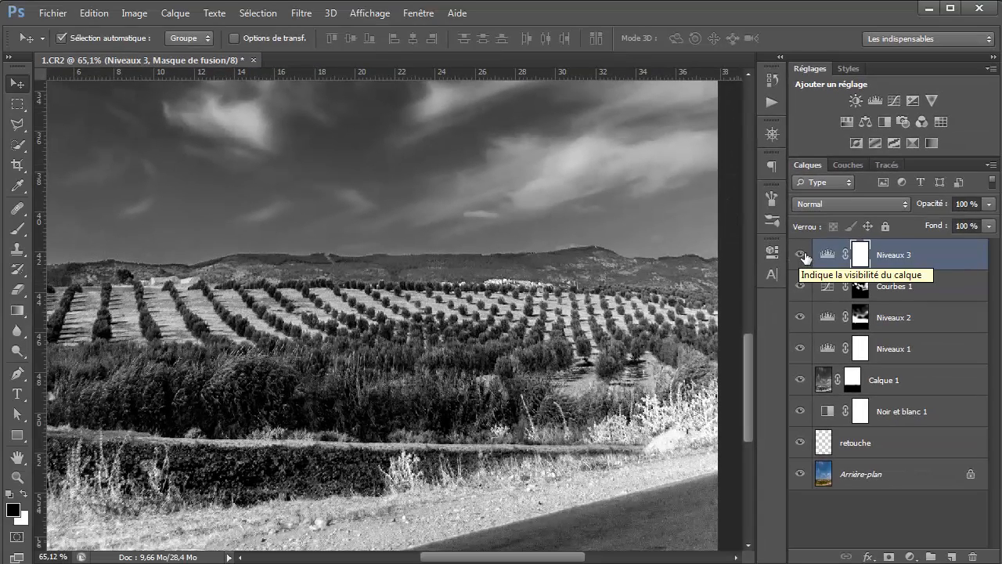
Step: Compare the image with and without Niveaux 3, and invert its mask to black
click(804, 254)
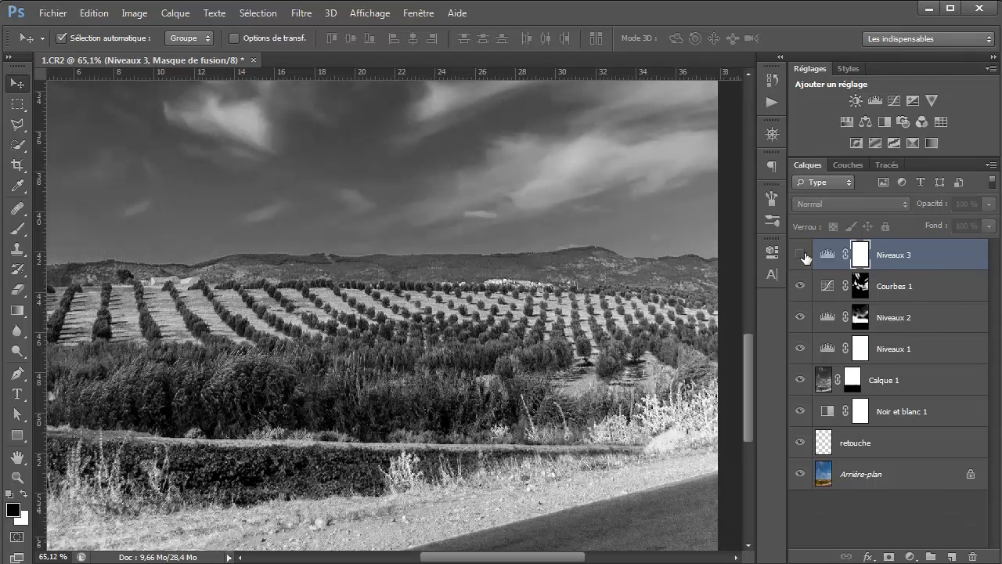
click(804, 254)
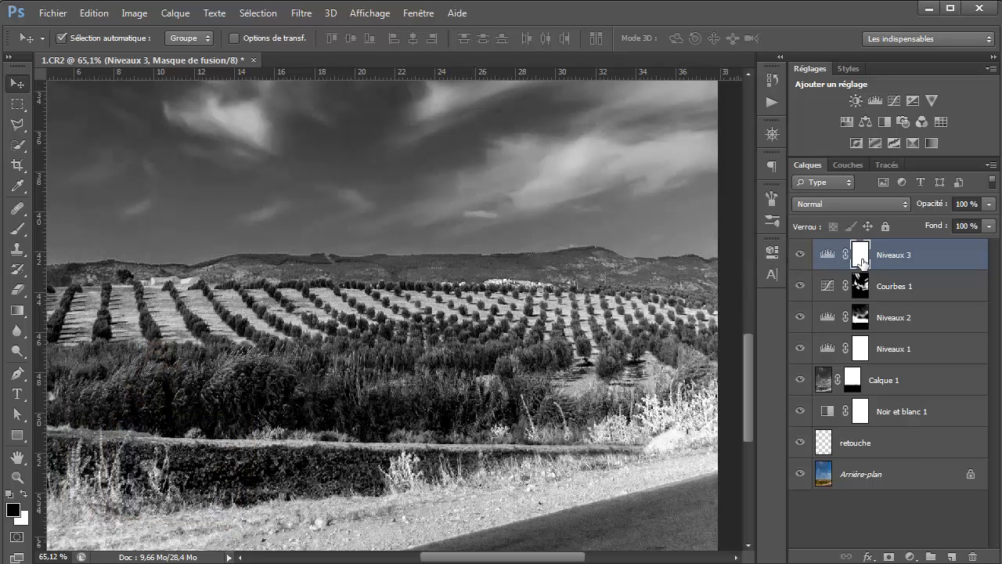
key(ctrl+i)
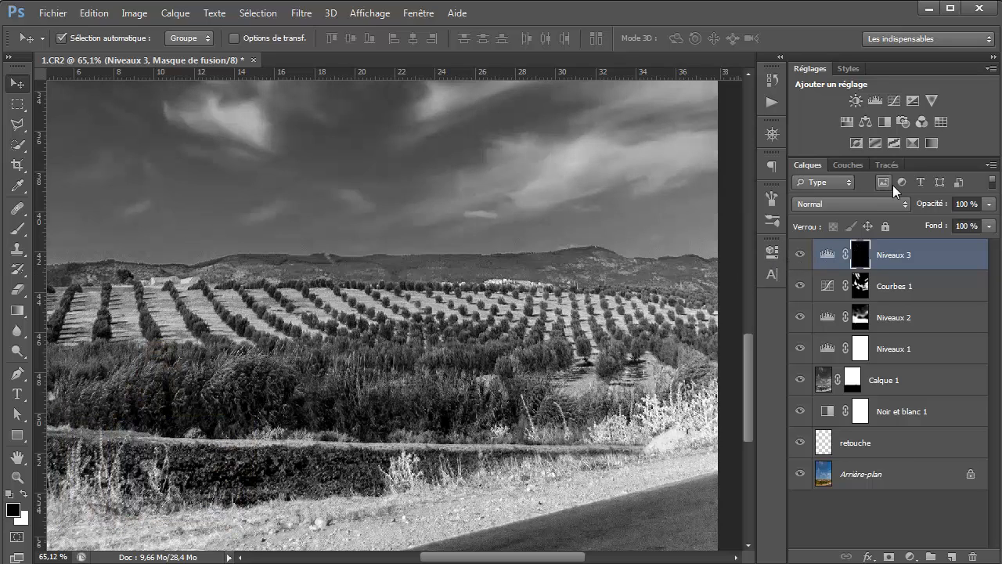
Step: Paint white on the Niveaux 3 mask across the band of orchard rows, using an 84 px brush at 100% opacity
click(19, 232)
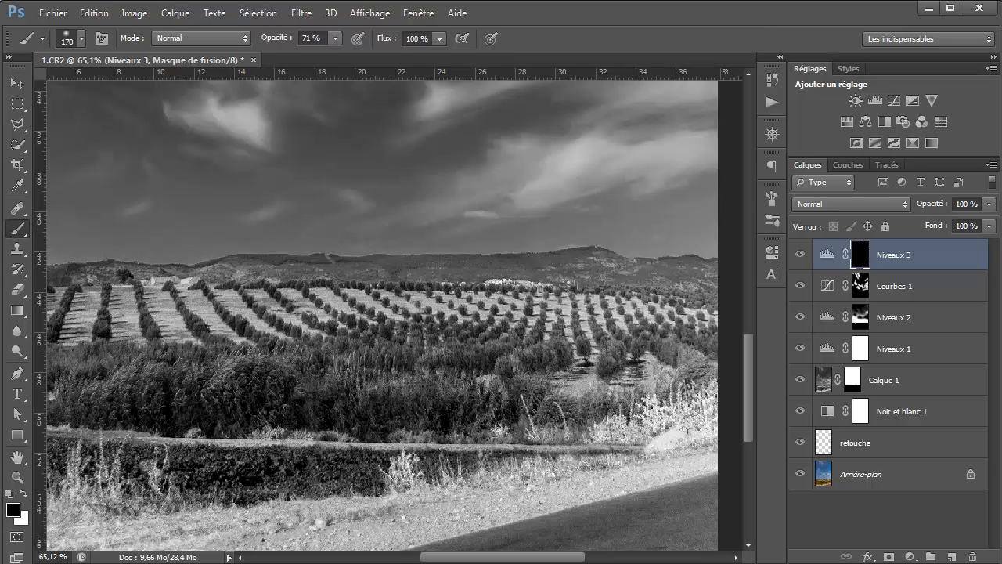
click(24, 495)
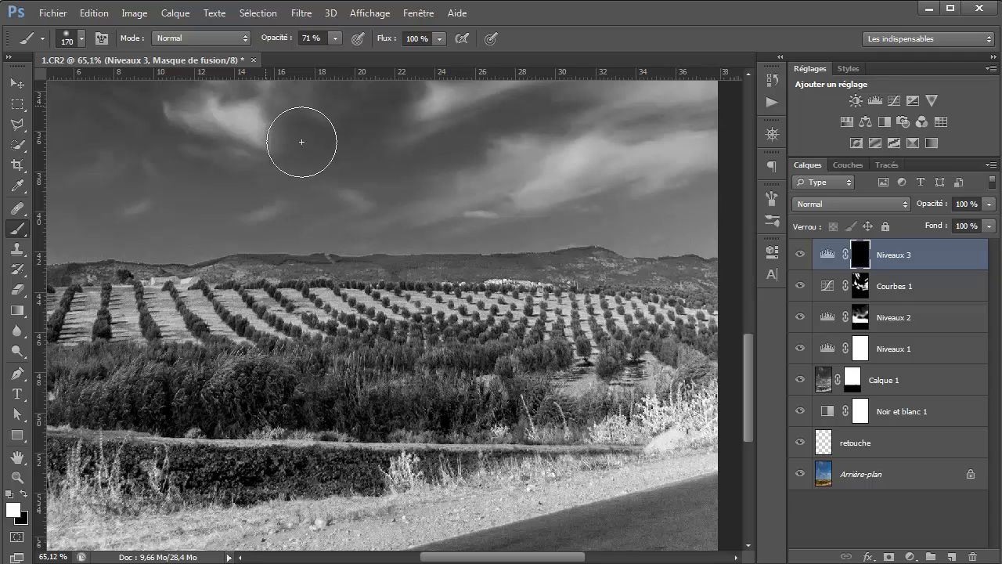
drag(280, 40, 408, 38)
drag(496, 316, 356, 309)
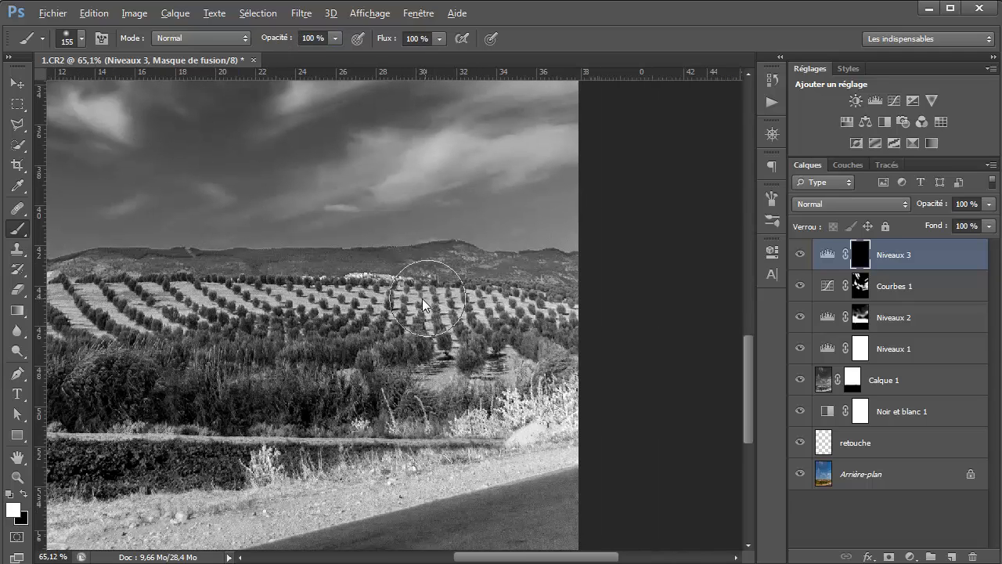
drag(429, 296, 411, 296)
drag(577, 289, 578, 292)
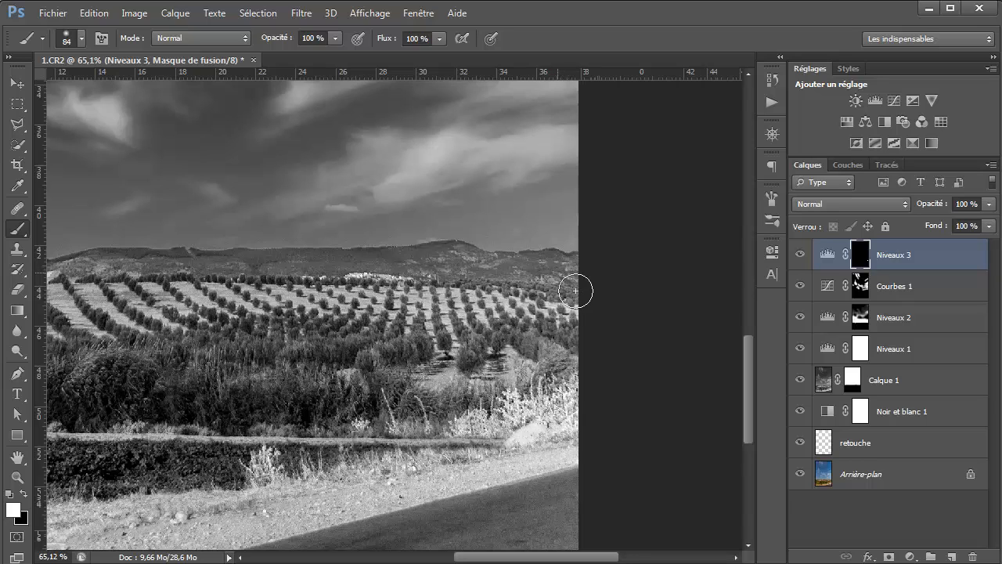
mouse_move(424, 275)
mouse_down()
mouse_move(296, 284)
mouse_move(510, 293)
mouse_up()
key(x)
key(x)
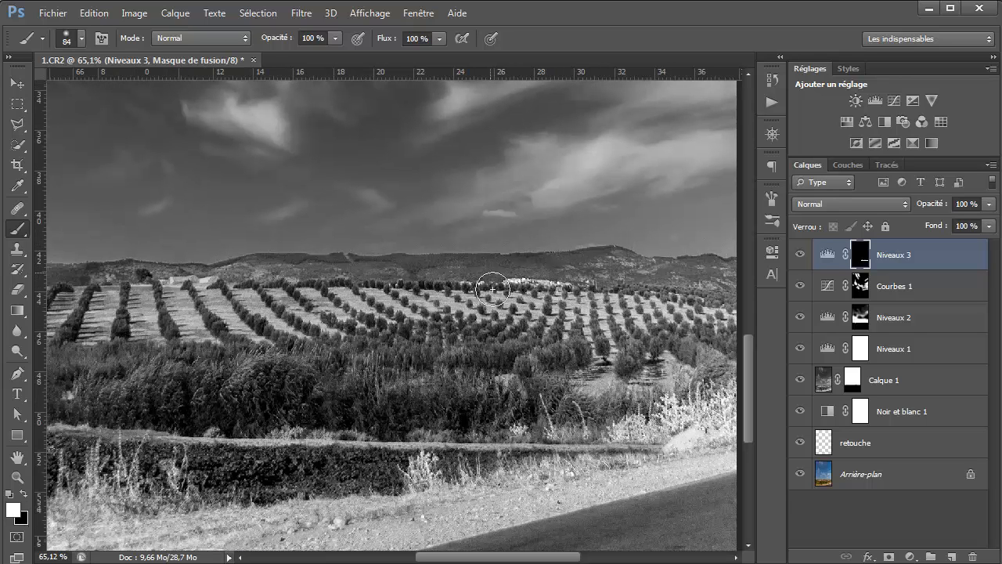
drag(373, 299, 534, 297)
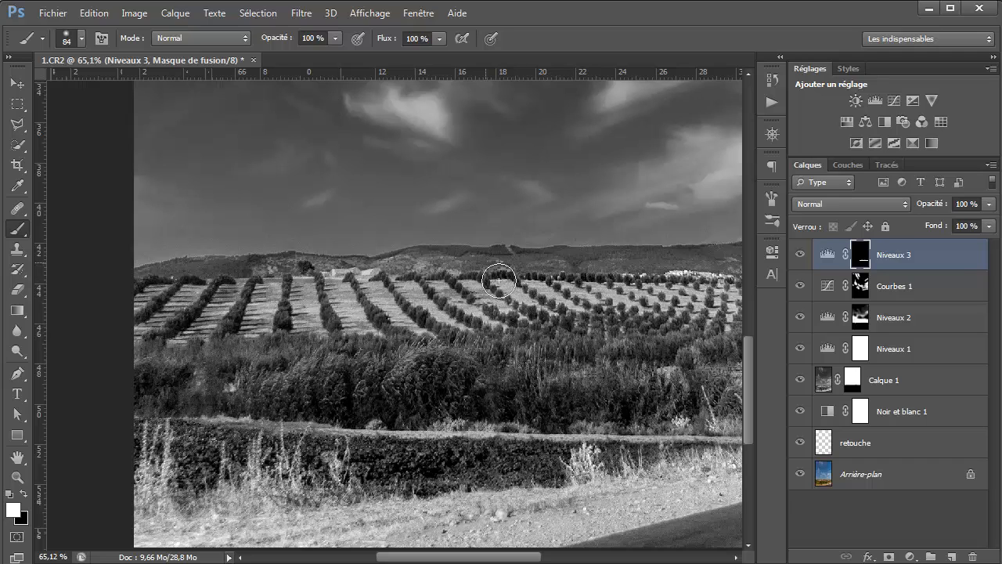
drag(329, 284, 132, 302)
drag(457, 290, 335, 290)
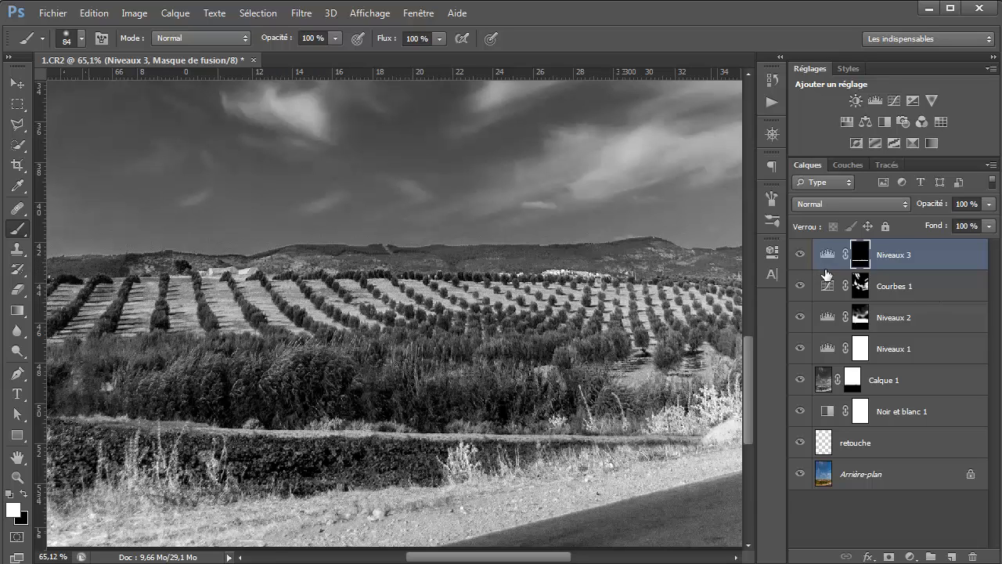
drag(348, 296, 206, 305)
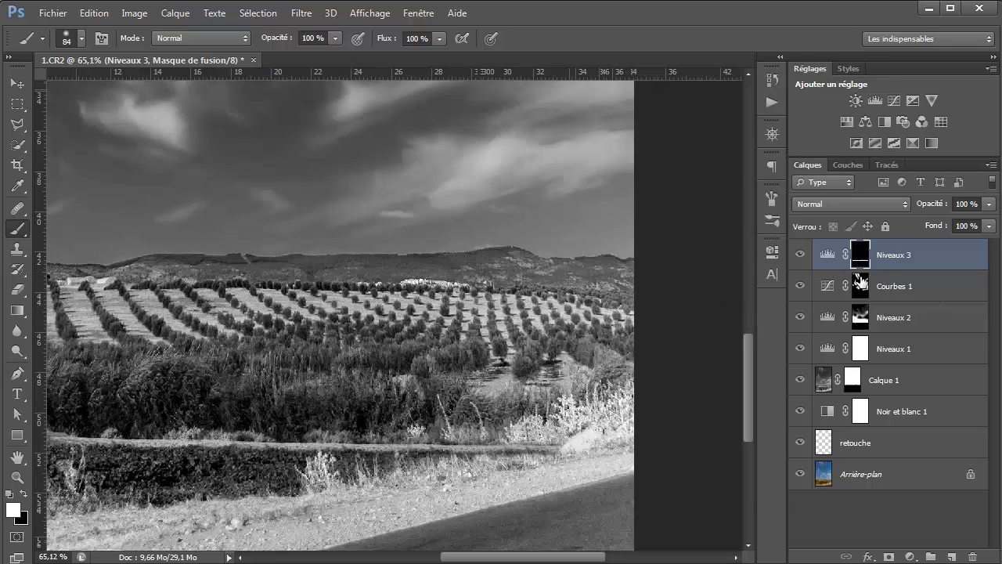
Step: Compare the orchard with and without Niveaux 3, and raise that layer's black input level slightly
click(805, 255)
click(804, 254)
click(805, 255)
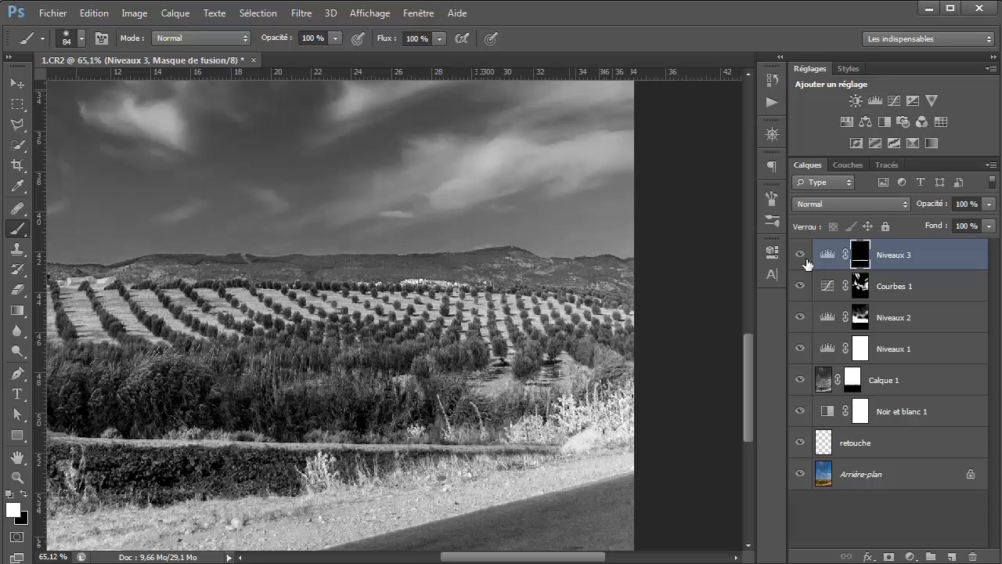
click(804, 255)
click(802, 255)
scroll(450, 288, down, 5)
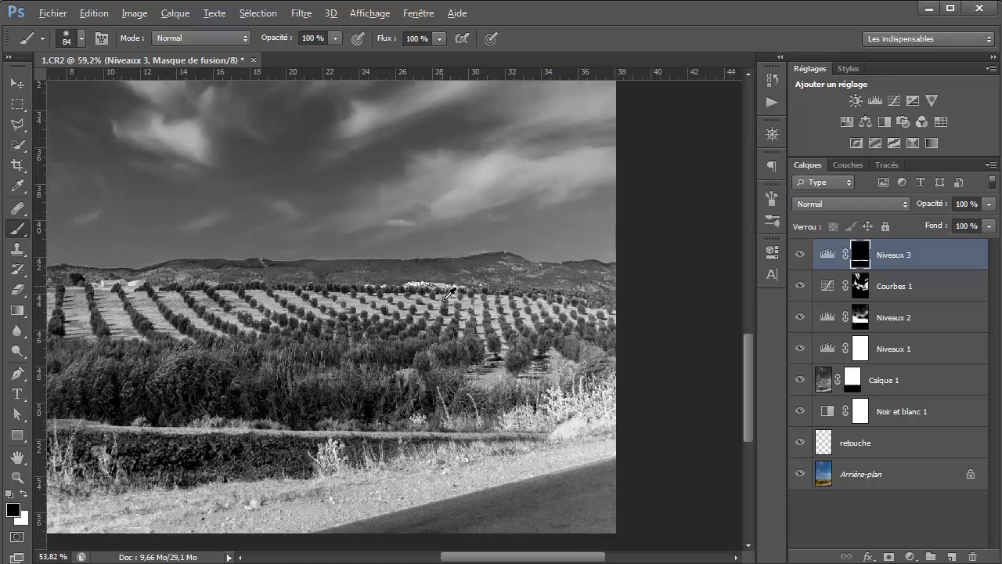
scroll(458, 280, down, 3)
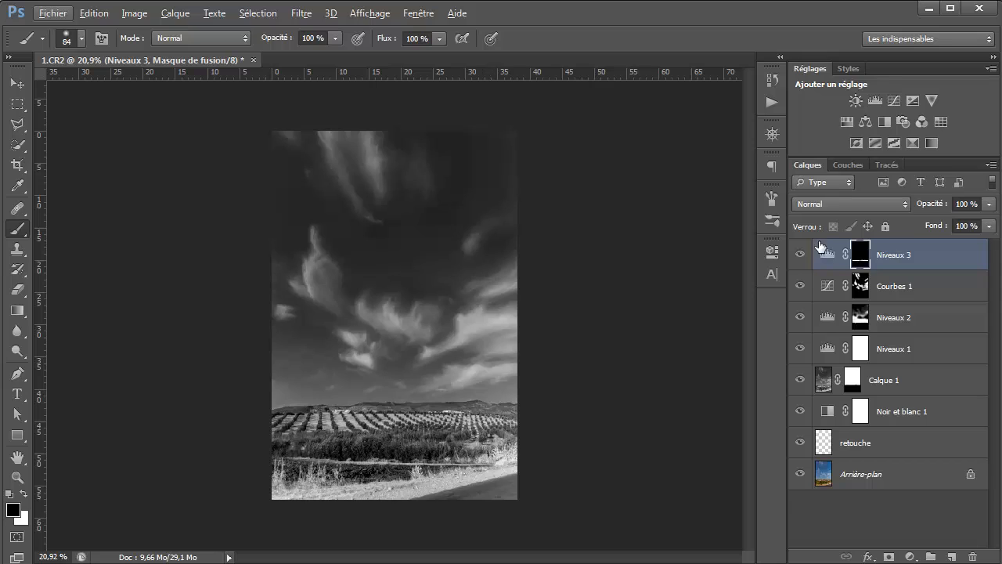
double_click(836, 257)
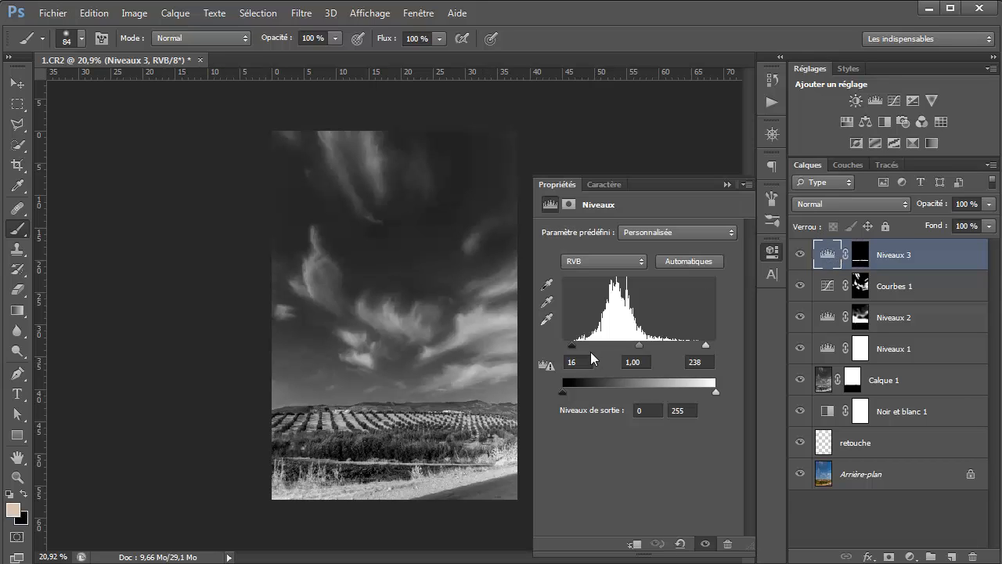
drag(577, 352, 586, 352)
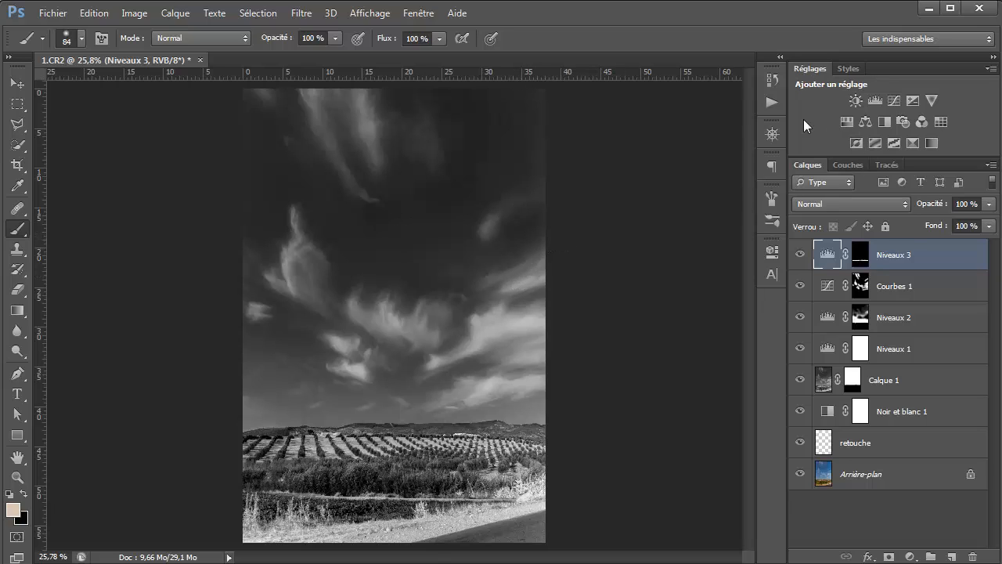
Step: Add a Curves adjustment layer for the Bleu channel, and try a point on the curve's midtones
click(895, 101)
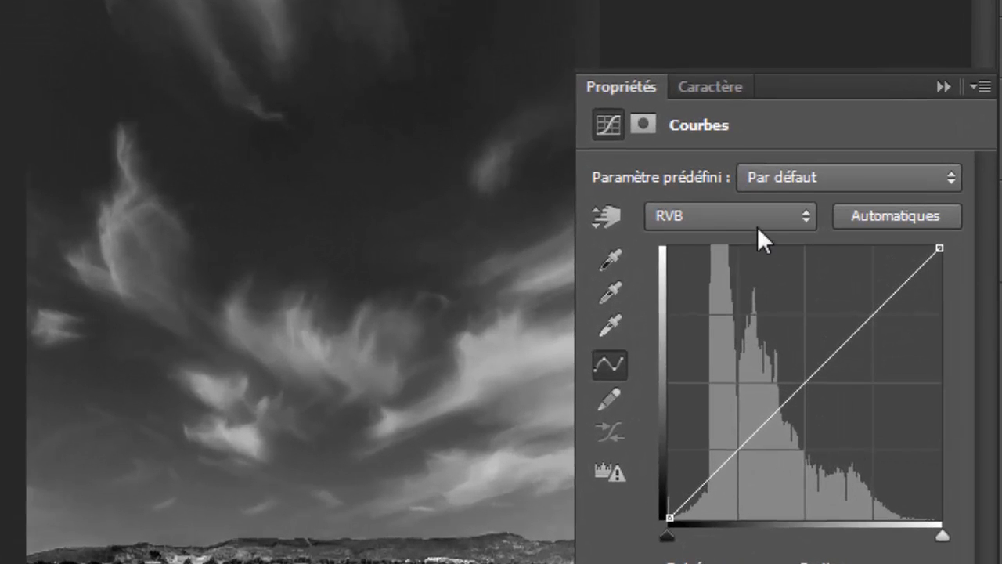
click(757, 226)
click(763, 316)
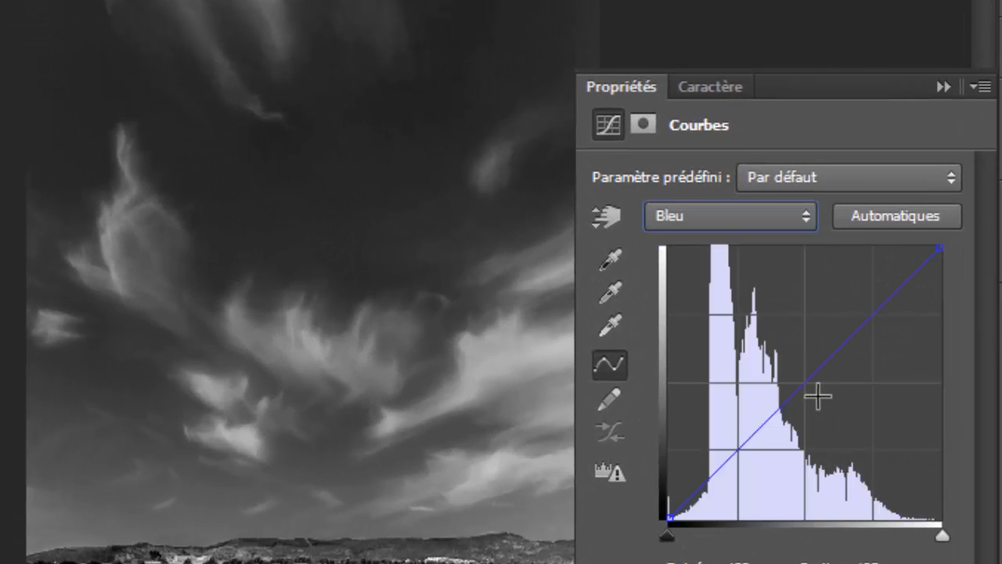
click(809, 375)
drag(821, 387, 893, 553)
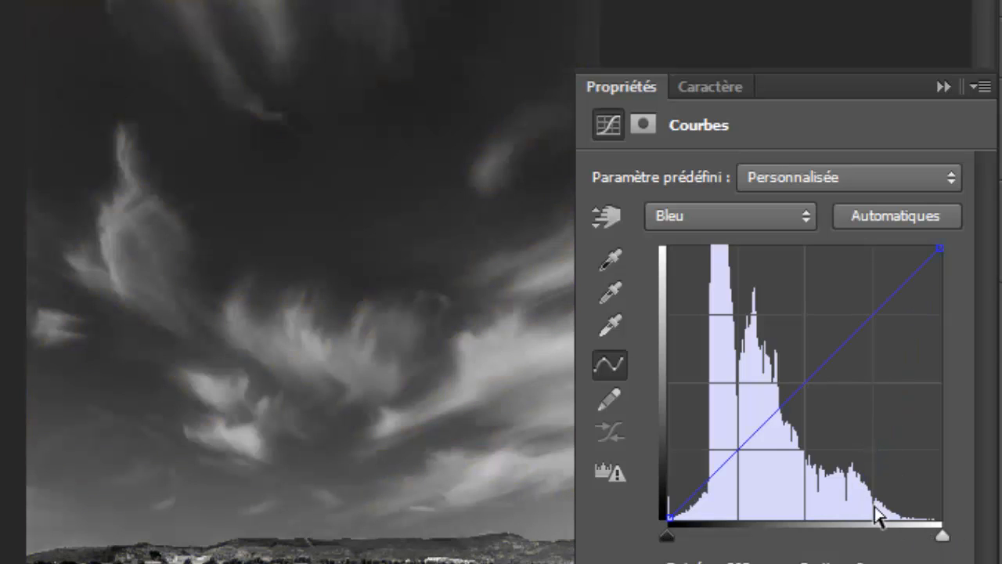
Step: Lift the shadows of the Bleu curve for a blue tint, and set a second point at input 77, output 88
click(737, 450)
drag(749, 463, 741, 450)
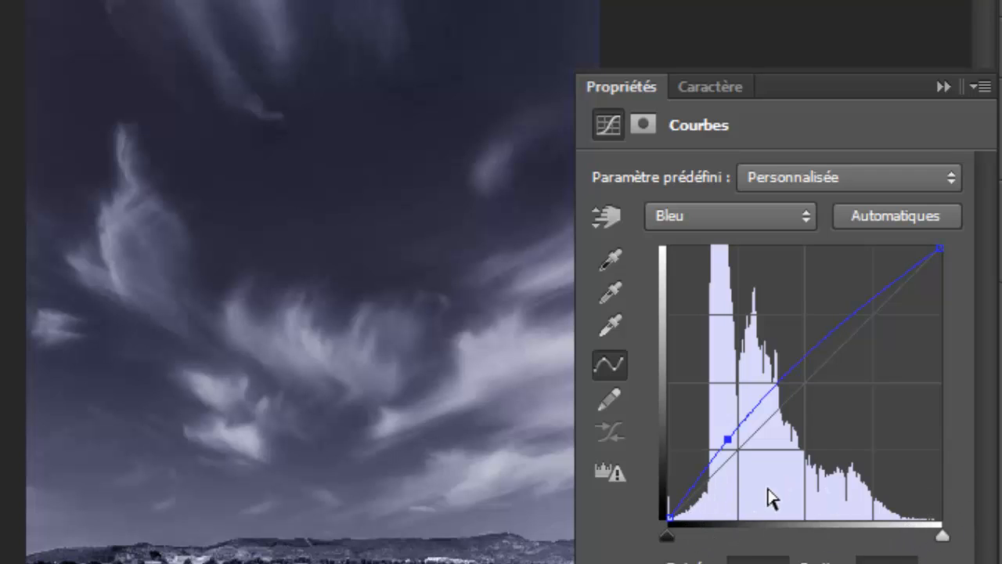
mouse_move(742, 451)
mouse_down()
mouse_move(724, 470)
mouse_move(726, 459)
mouse_up()
drag(764, 420, 766, 439)
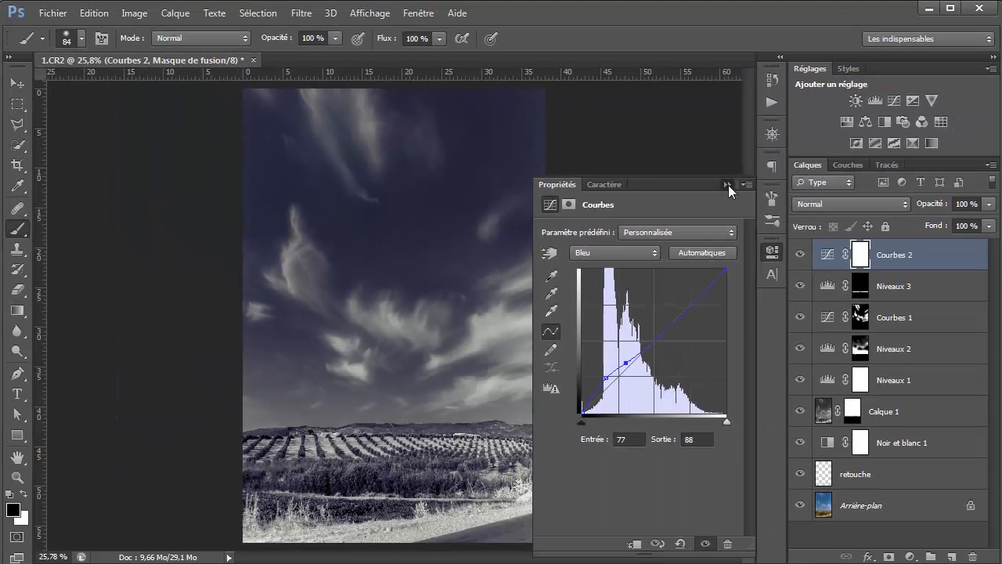
click(944, 86)
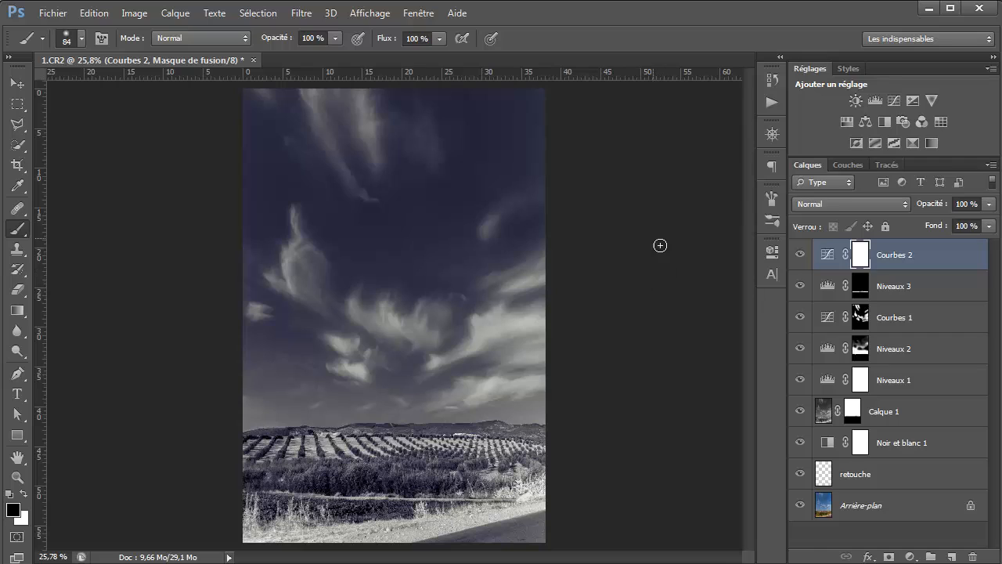
Step: Examine the blending options of the Courbes 2 layer, including the range sliders for this and the underlying layer
key(ctrl+2)
double_click(932, 255)
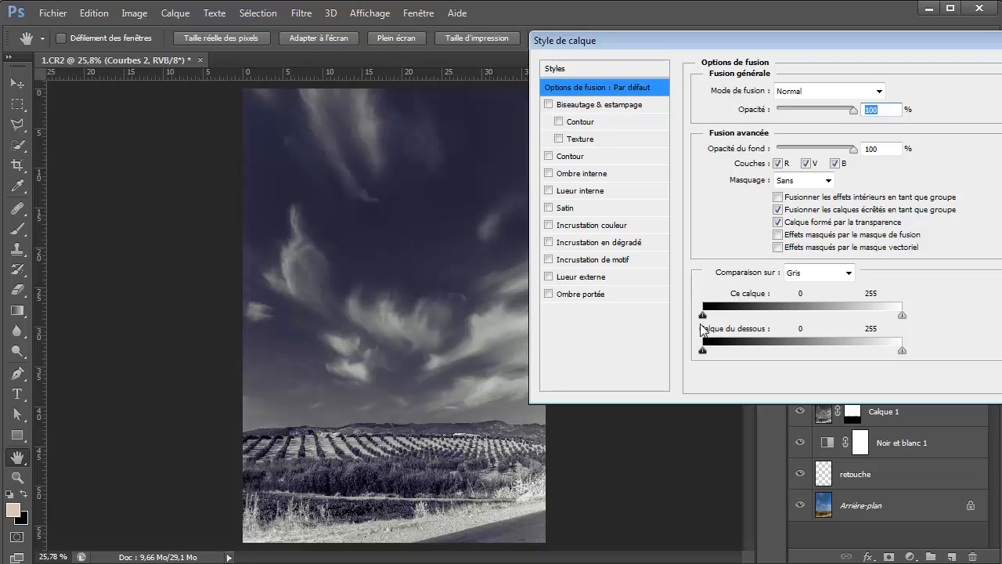
drag(1001, 44, 960, 46)
click(979, 70)
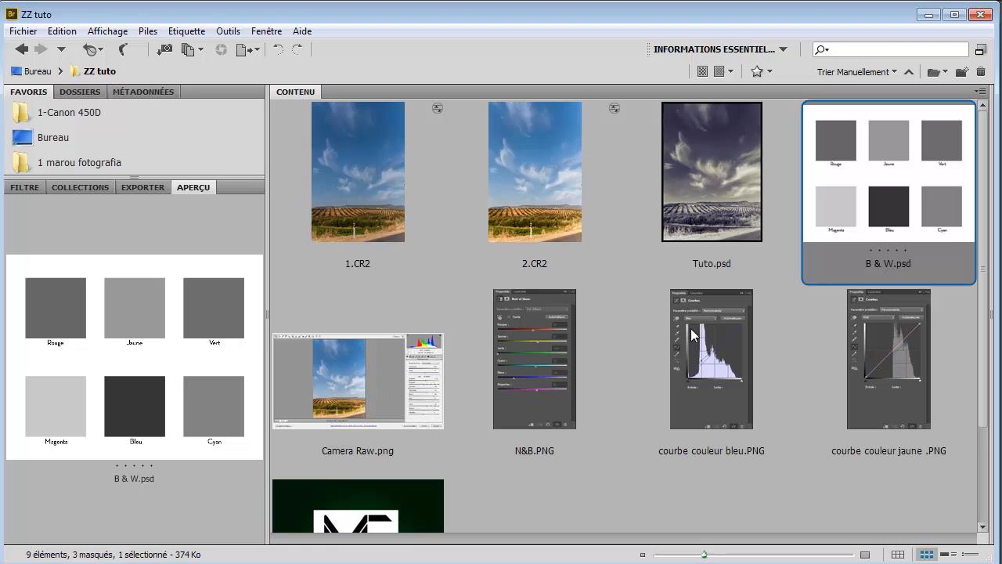
Step: Open Fusion calque.psd from the ZZ tuto folder in Bridge
click(333, 528)
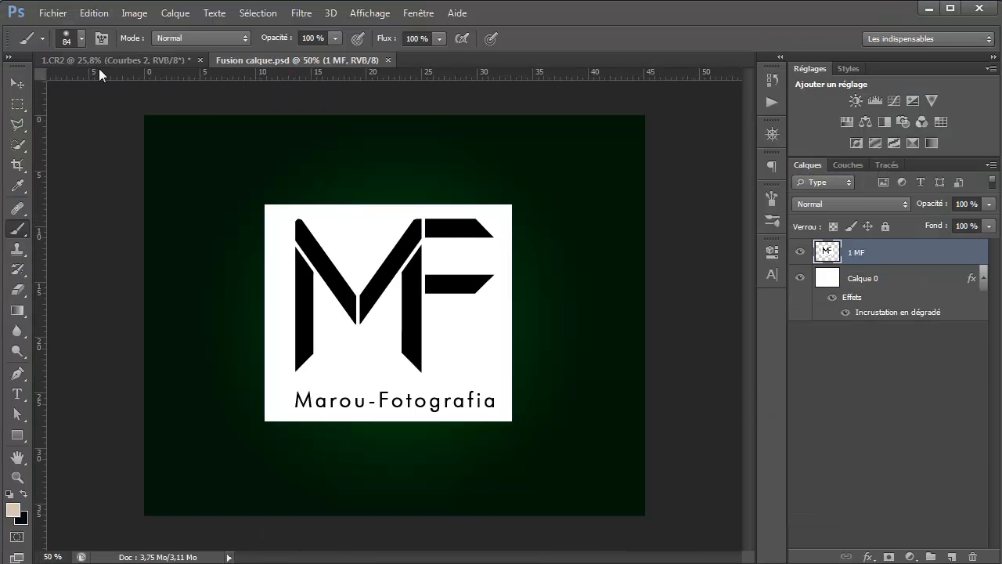
Step: Try the Produit blending mode on the 1 MF layer, and return the layer to Normal
click(18, 75)
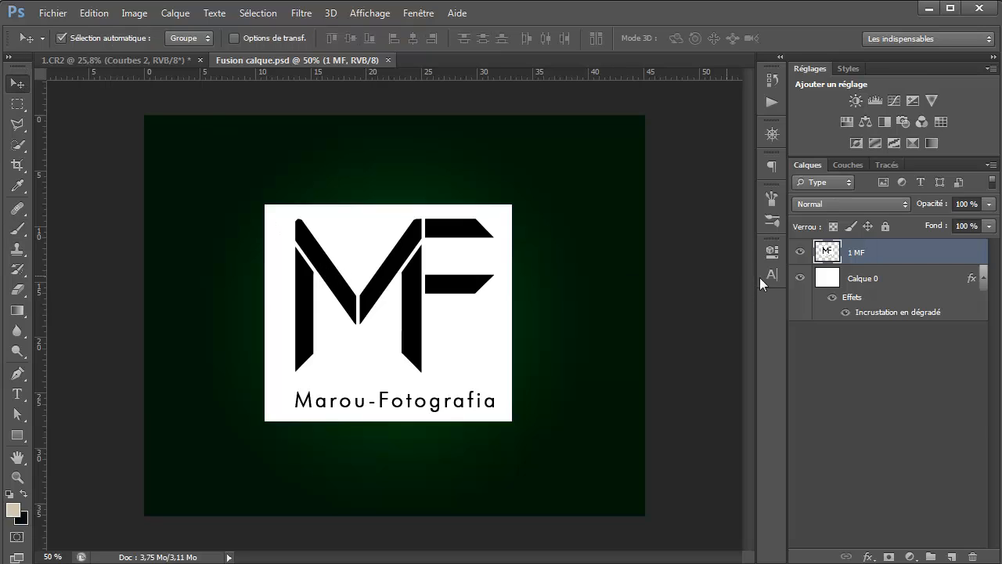
click(988, 282)
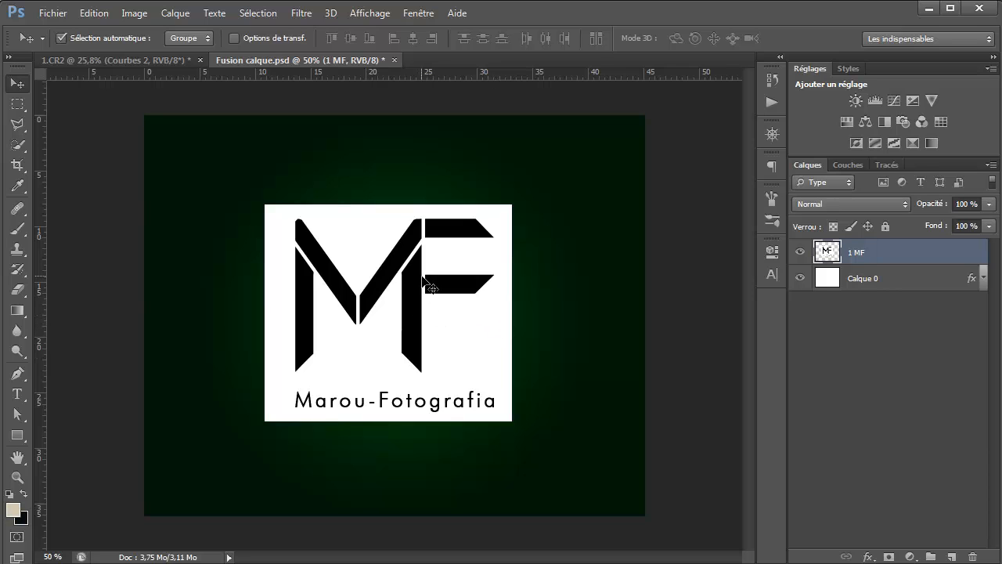
click(807, 205)
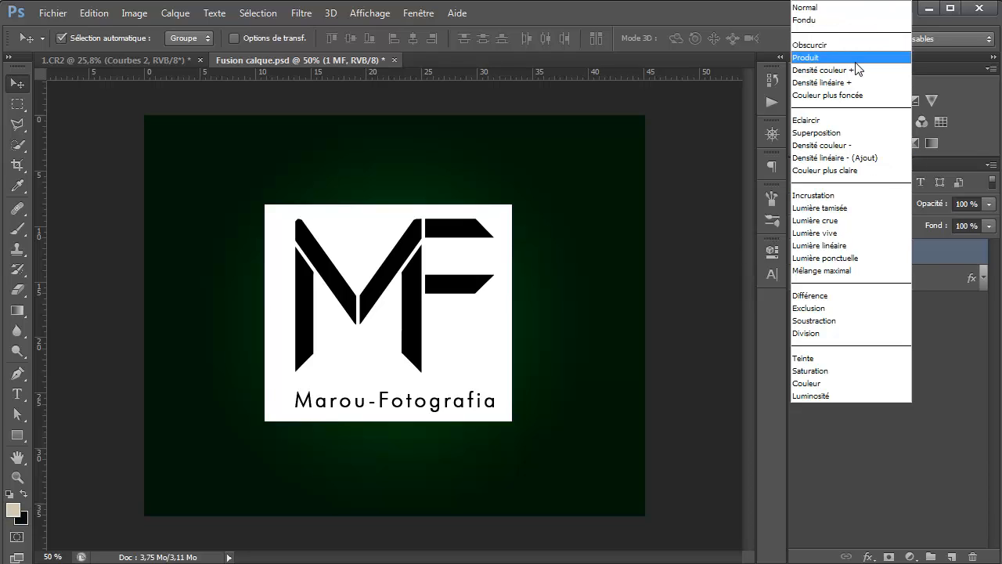
click(856, 57)
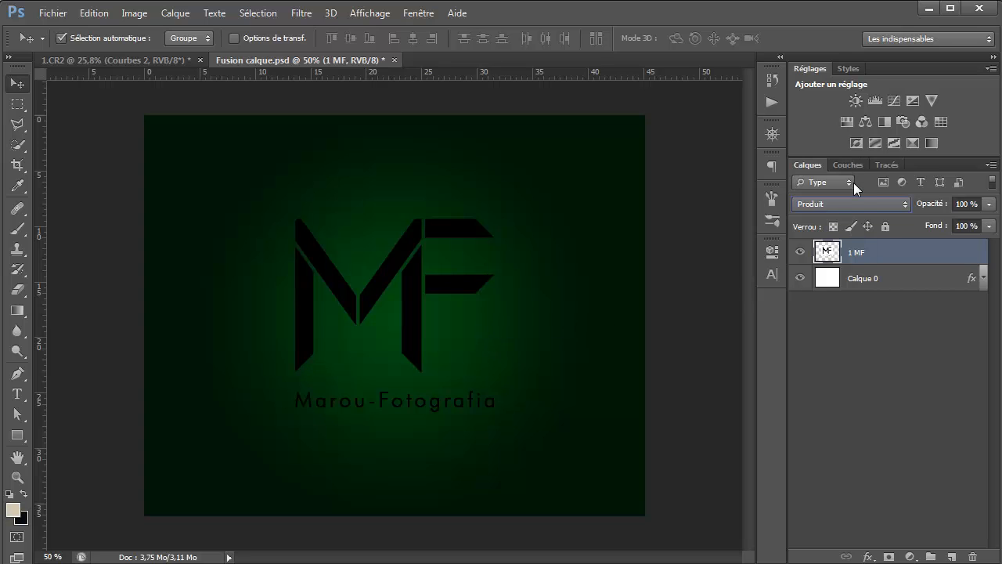
click(853, 204)
click(851, 7)
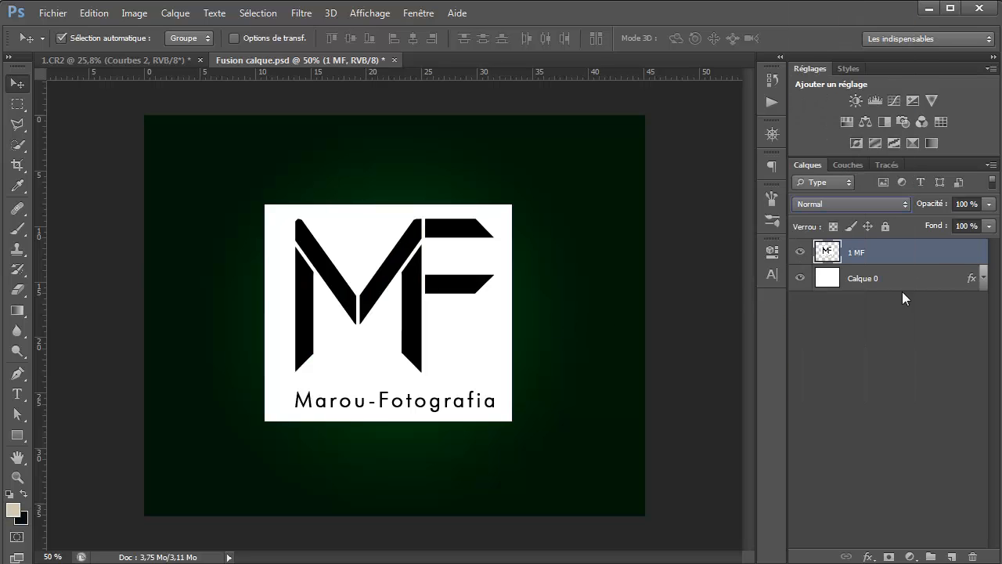
Step: In the 1 MF layer's blending options, lower the white slider for this layer to 26 to drop the logo's white background
click(903, 326)
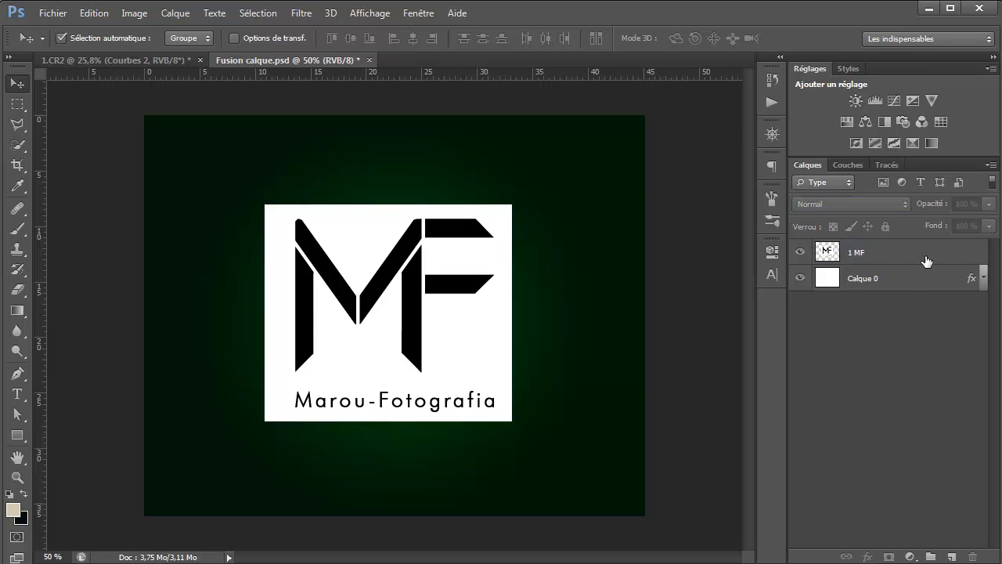
double_click(926, 260)
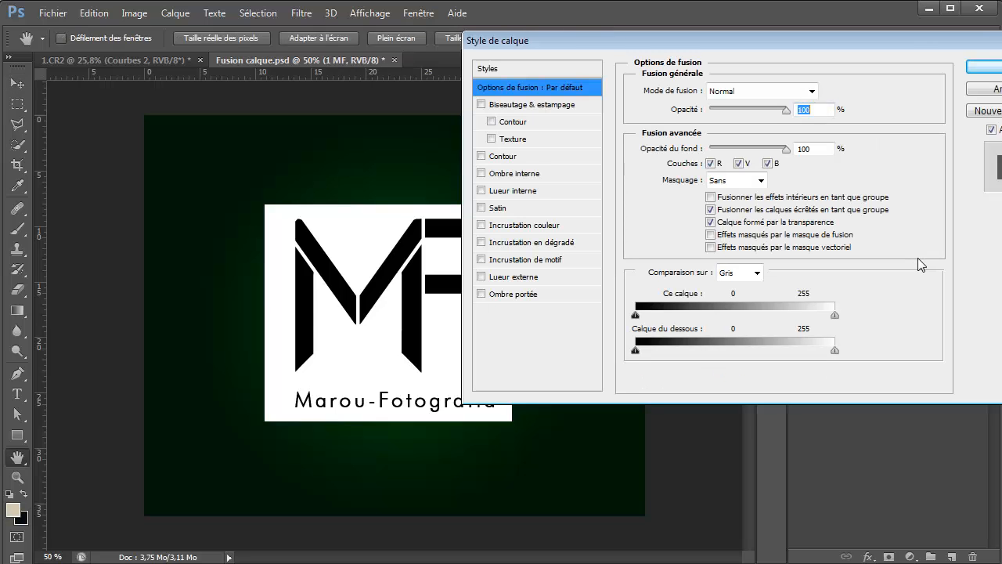
drag(919, 44, 988, 15)
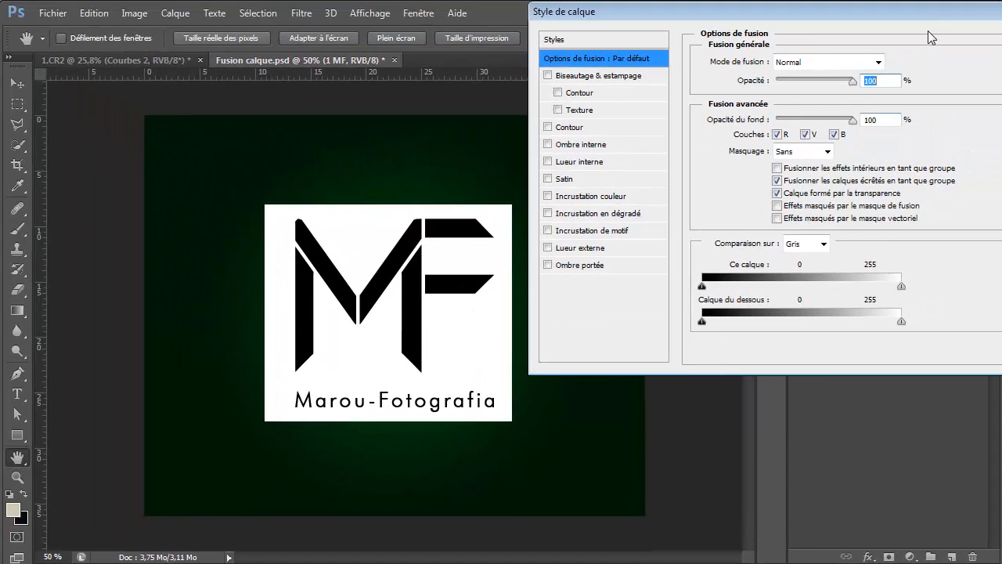
drag(869, 20, 939, 33)
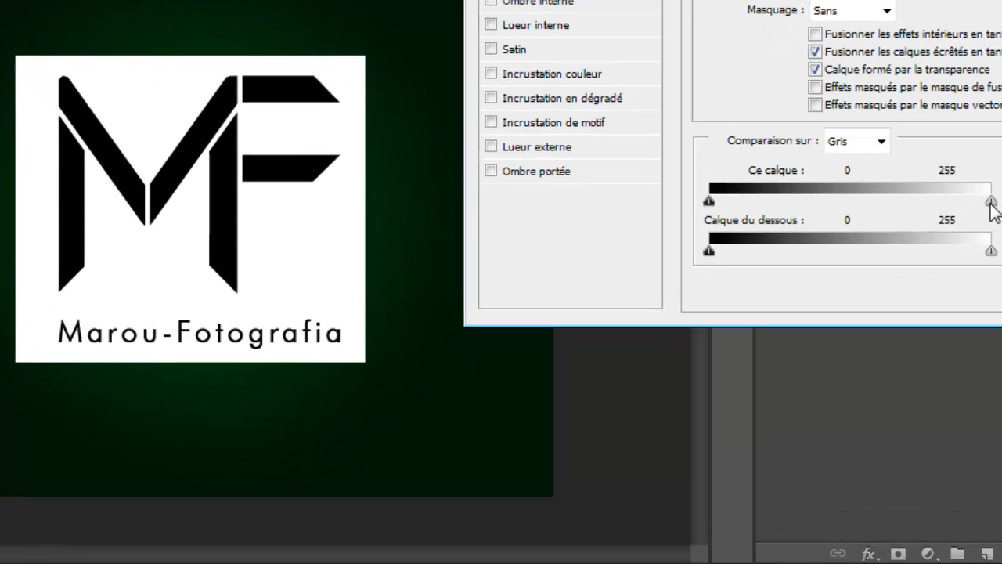
mouse_move(990, 202)
mouse_down()
mouse_move(955, 202)
mouse_move(991, 202)
mouse_up()
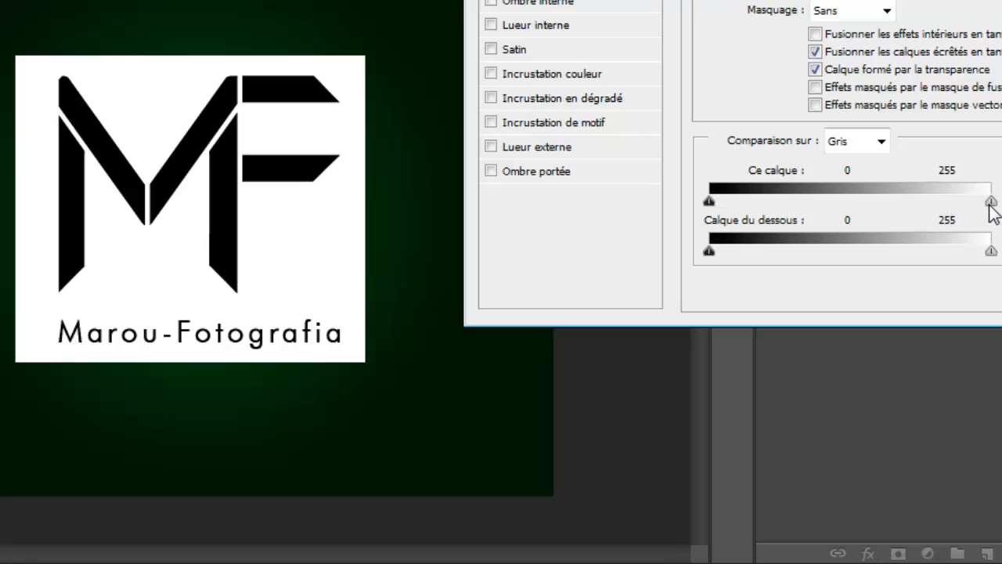
drag(991, 202, 951, 202)
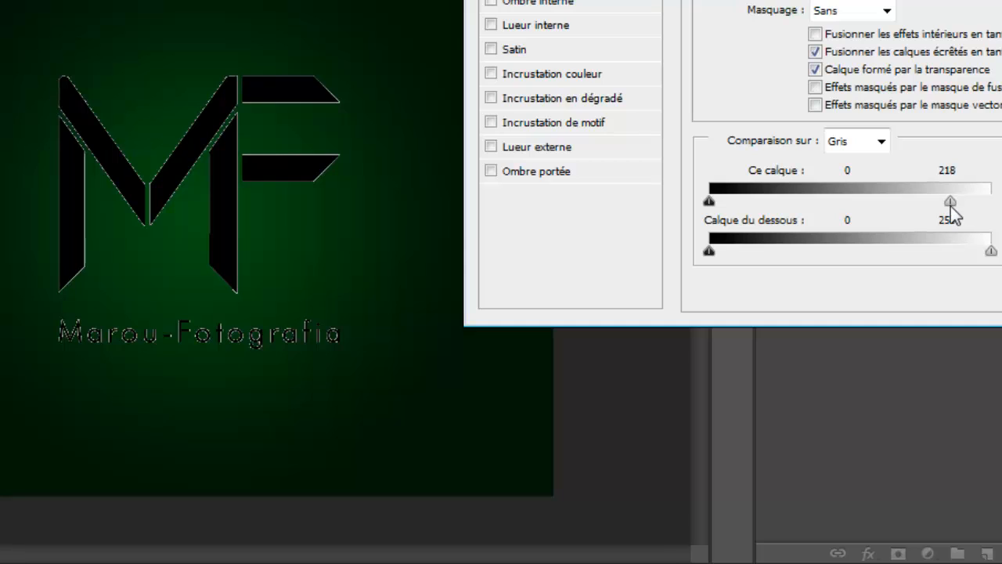
key(alt)
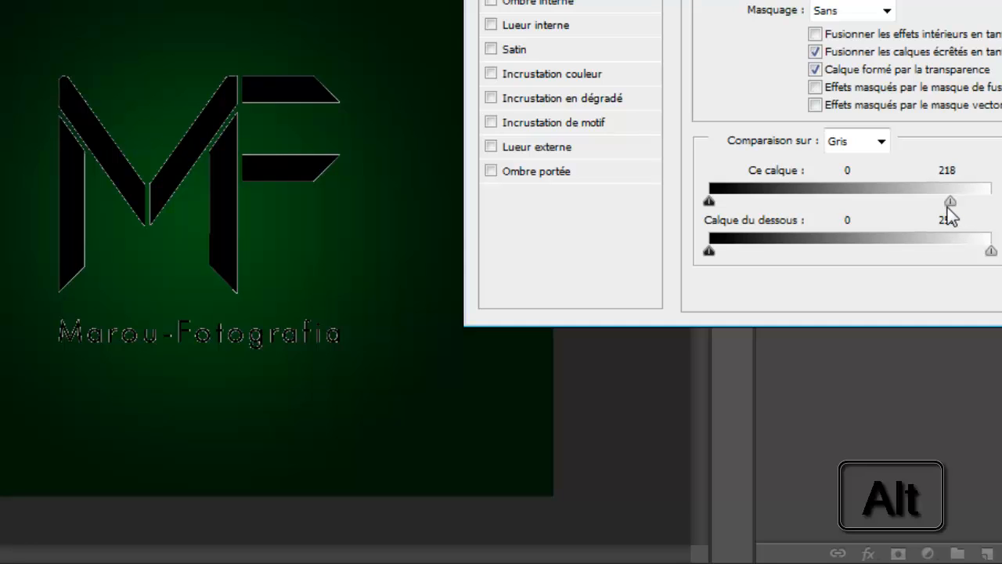
drag(949, 200, 737, 203)
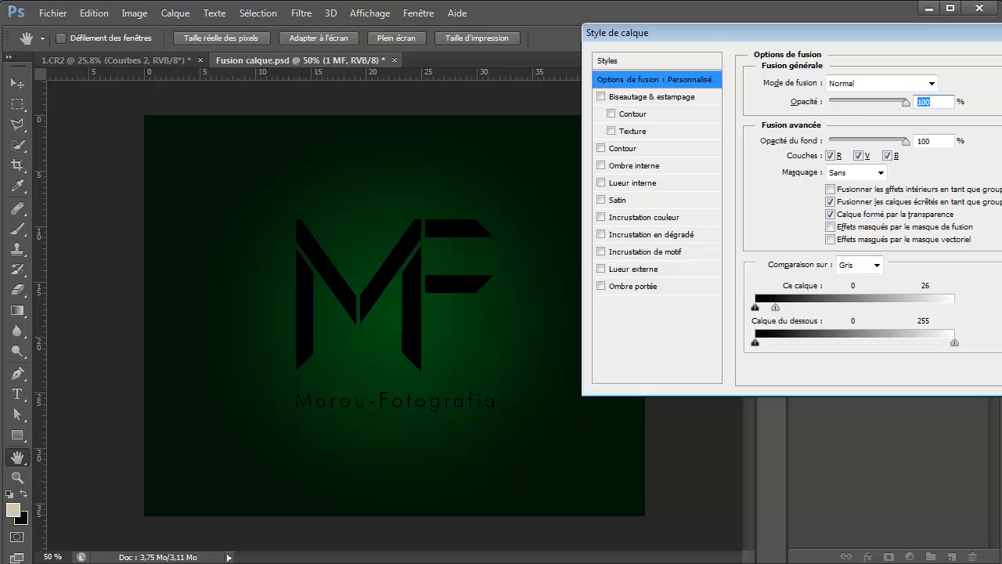
key(Return)
Step: Reposition the 1 MF logo slightly on the green background, and close Fusion calque.psd without saving
scroll(447, 347, up, 5)
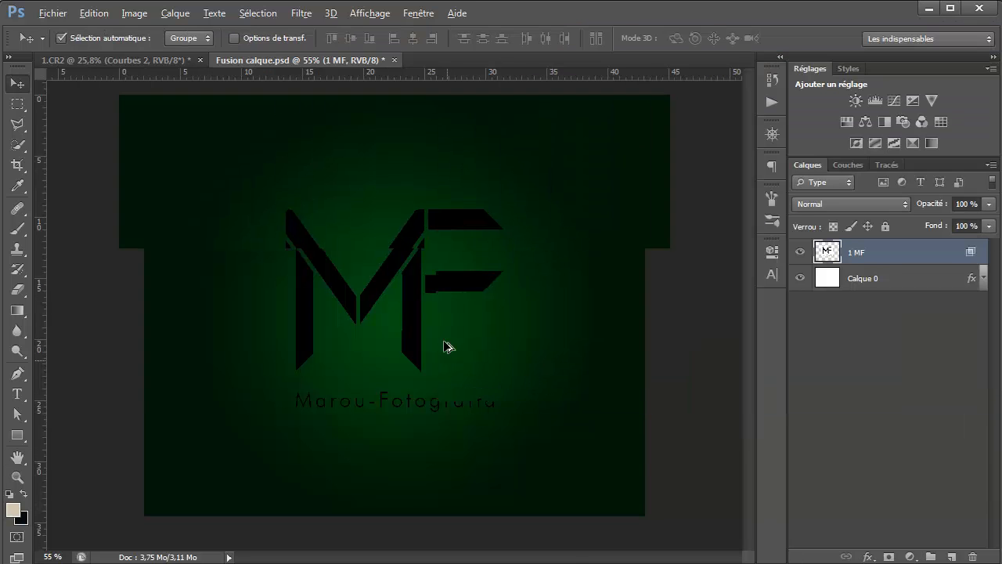
drag(461, 304, 488, 284)
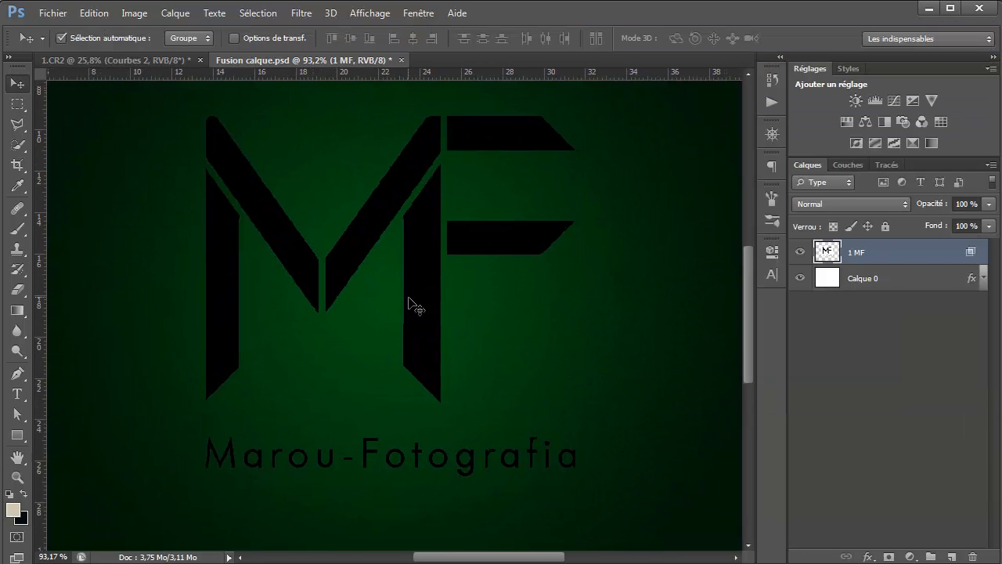
drag(419, 311, 419, 317)
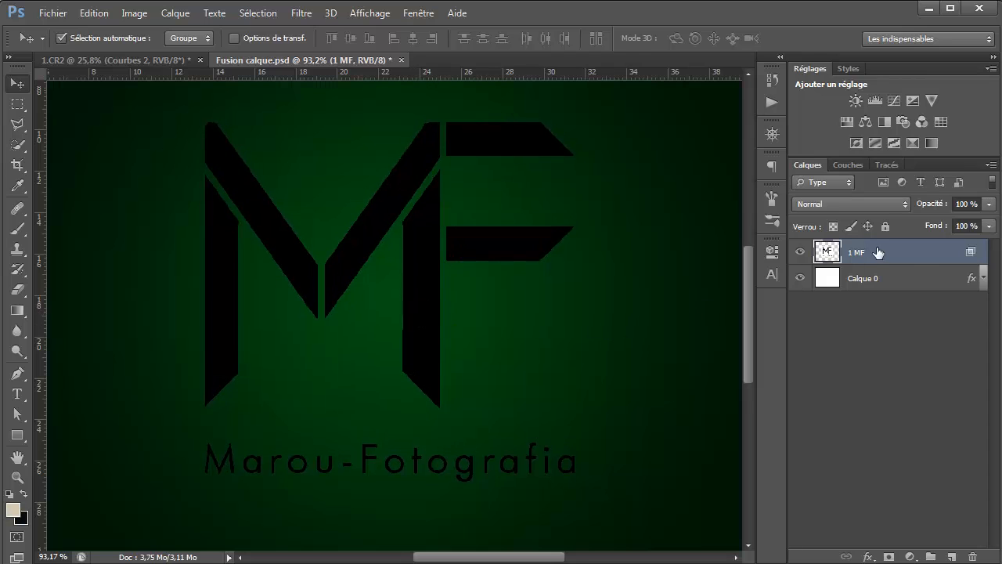
double_click(954, 261)
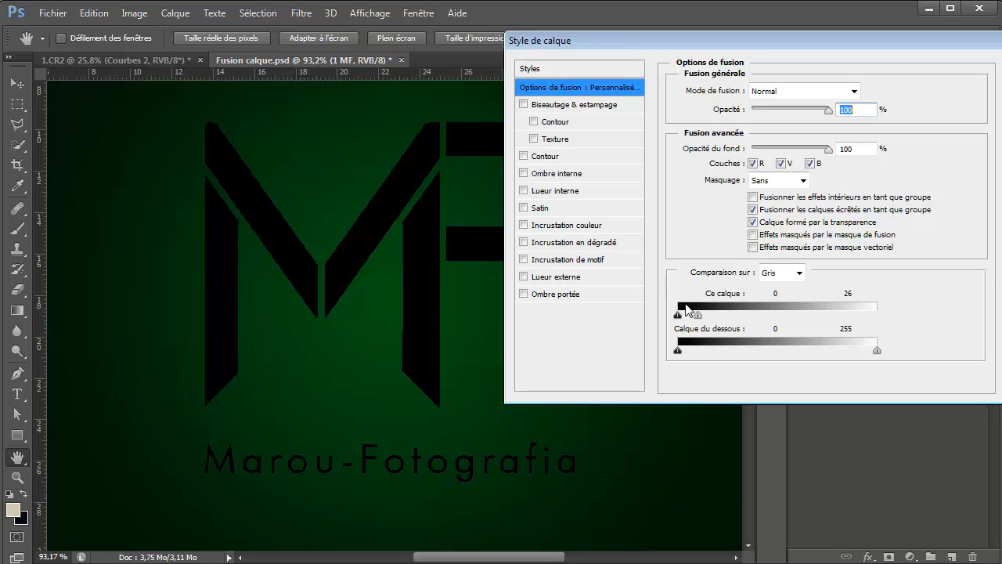
key(Return)
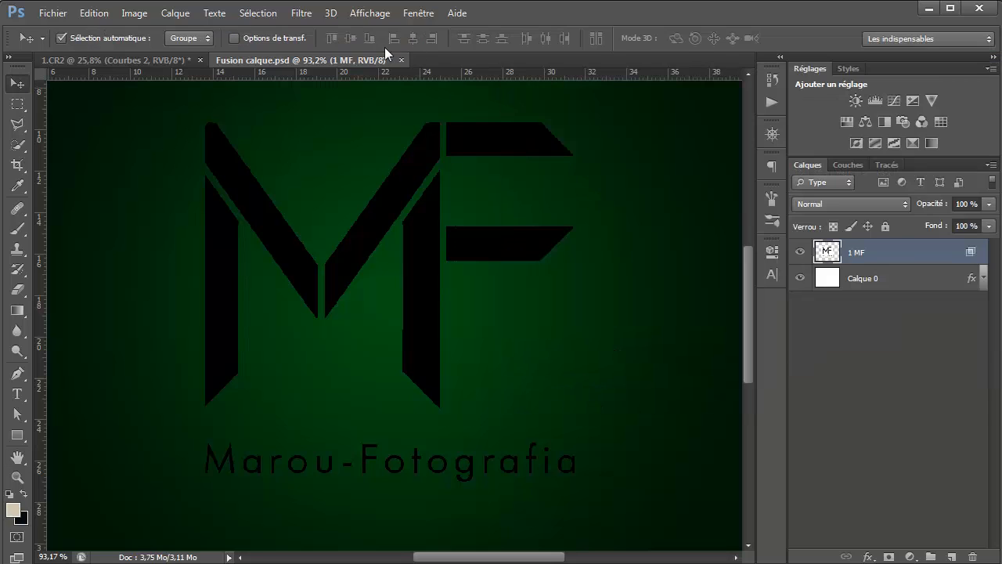
click(401, 60)
click(523, 233)
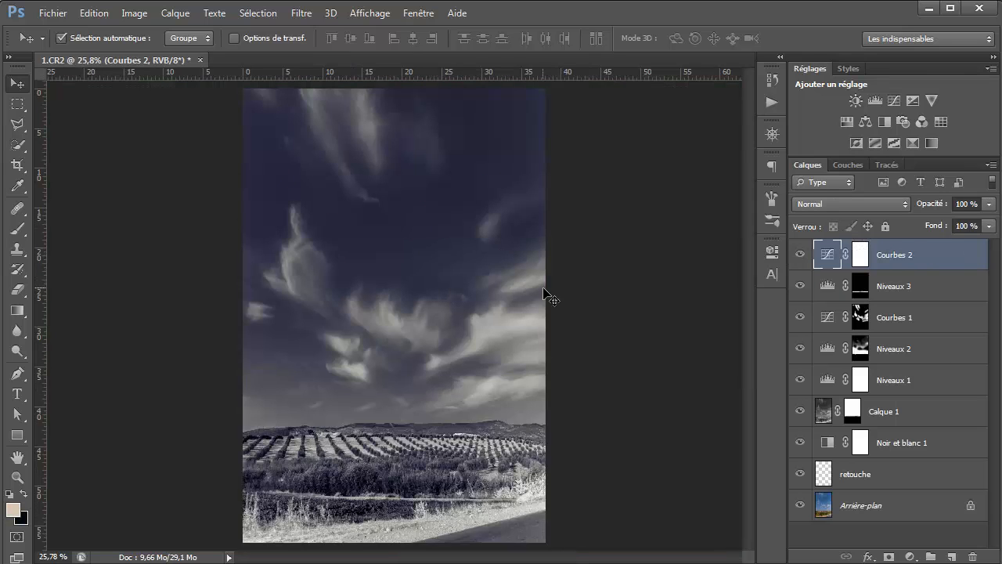
Step: In the blending options of Courbes 2, split the underlying layer's white slider to 32 / 181 and apply it
double_click(937, 260)
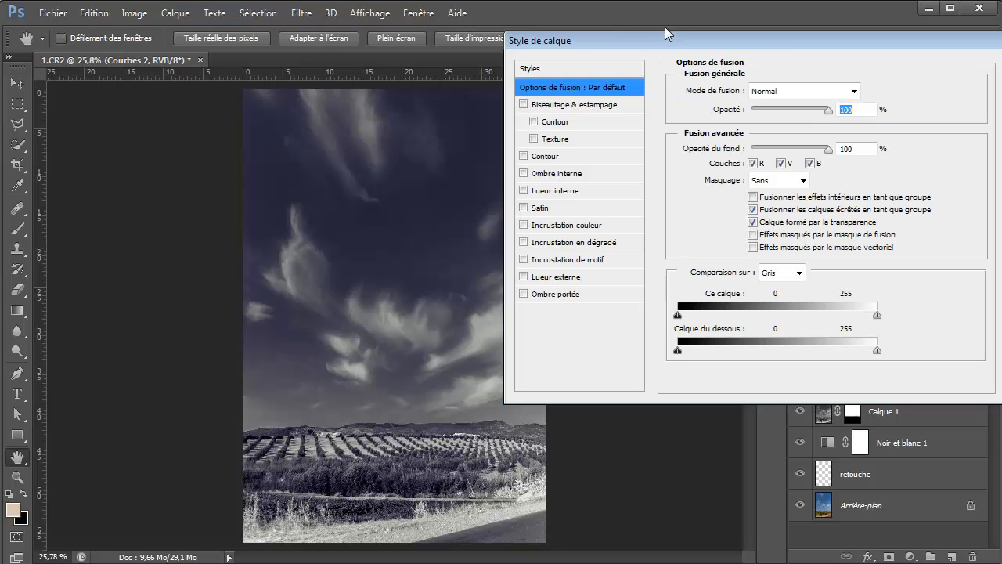
drag(881, 18, 519, 24)
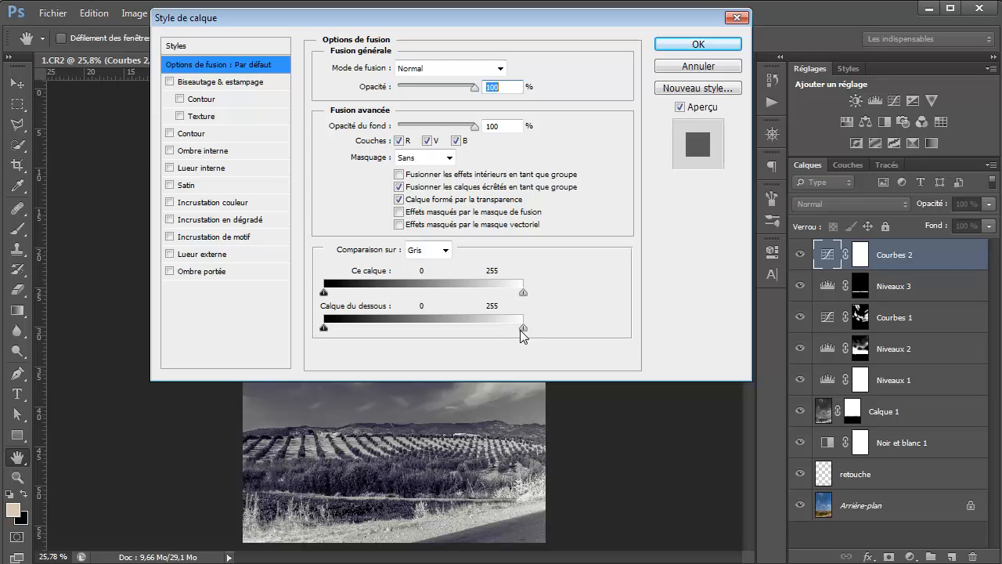
drag(520, 20, 869, 18)
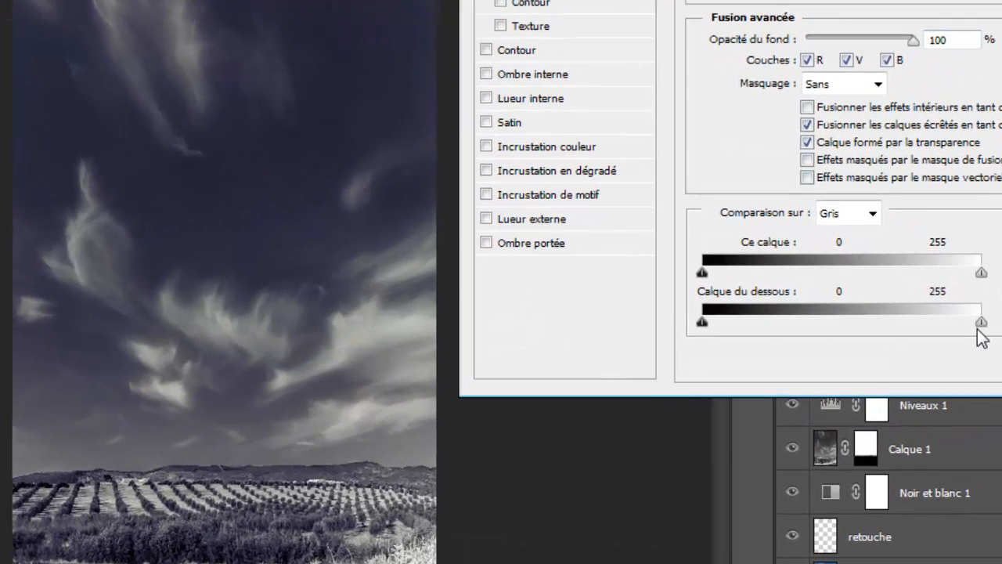
drag(982, 323, 763, 322)
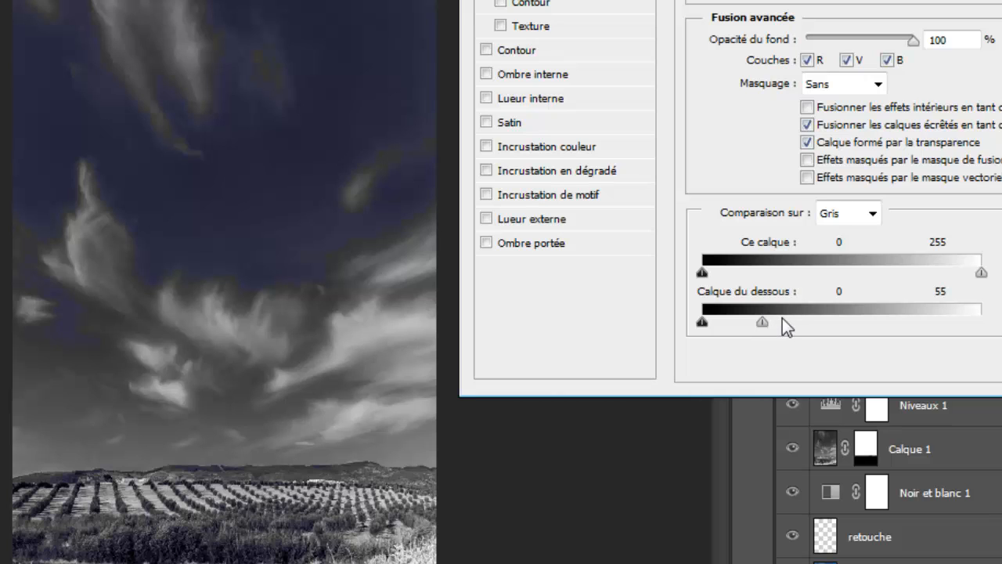
drag(766, 325, 893, 324)
drag(758, 321, 739, 321)
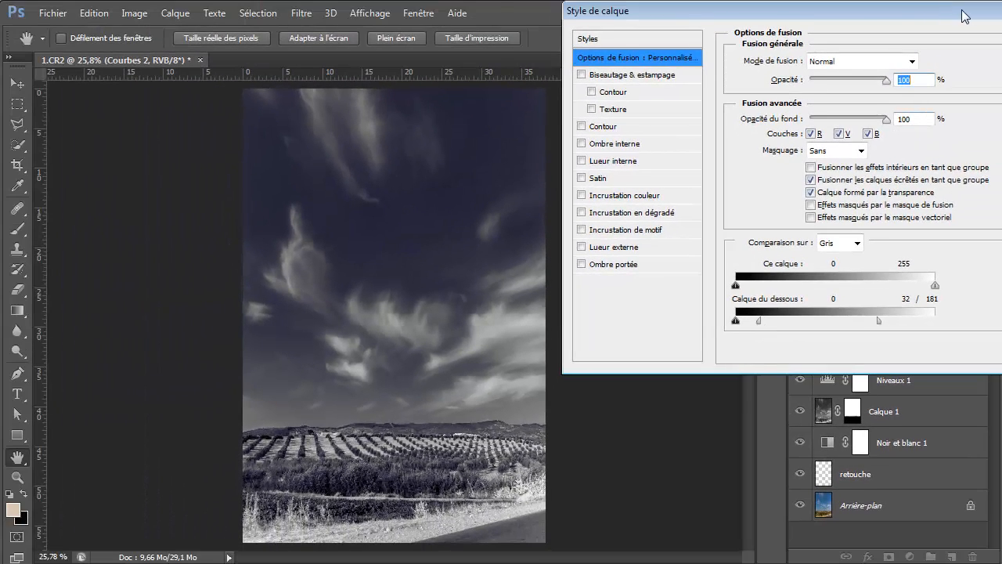
drag(962, 10, 898, 10)
click(1001, 37)
scroll(496, 306, up, 5)
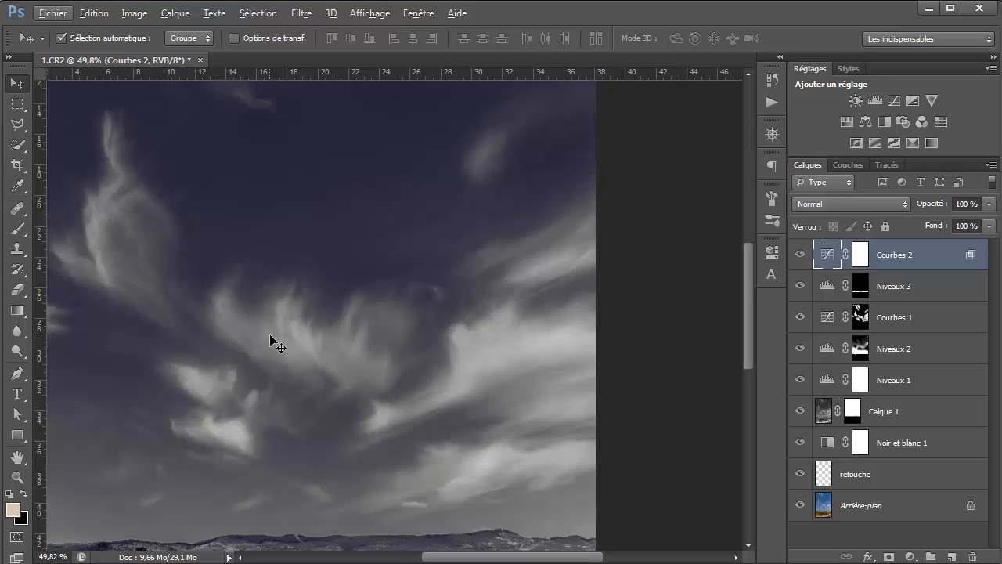
scroll(317, 344, down, 5)
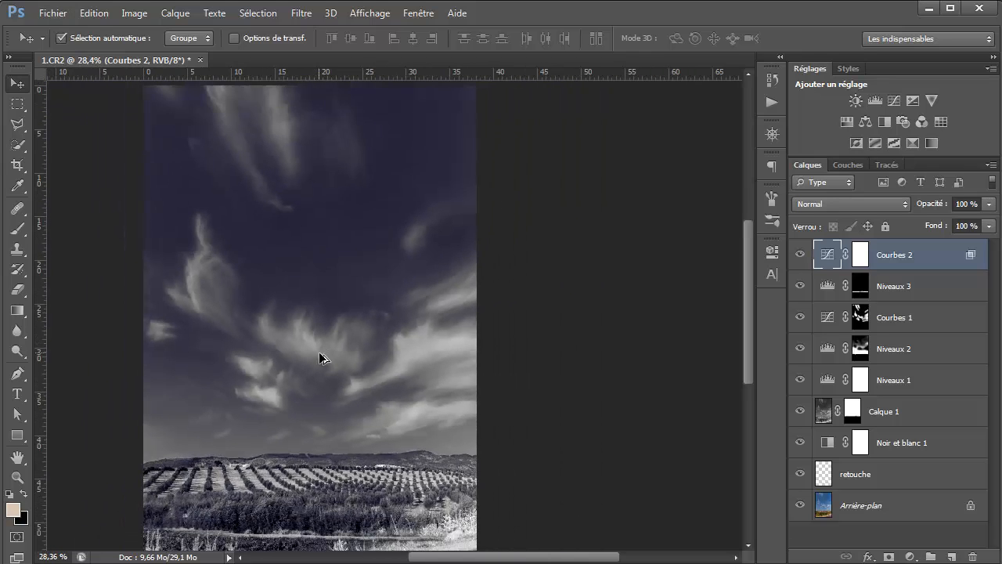
scroll(337, 372, down, 1)
scroll(338, 369, up, 1)
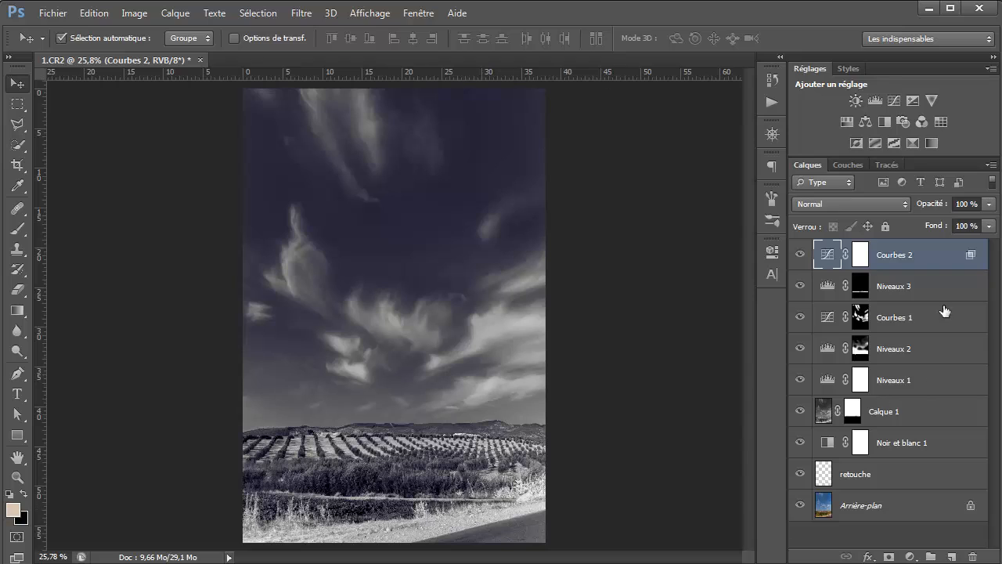
Step: Add another Curves adjustment layer, and lower the Bleu curve's midtones with a point at input 116, output 88
click(895, 99)
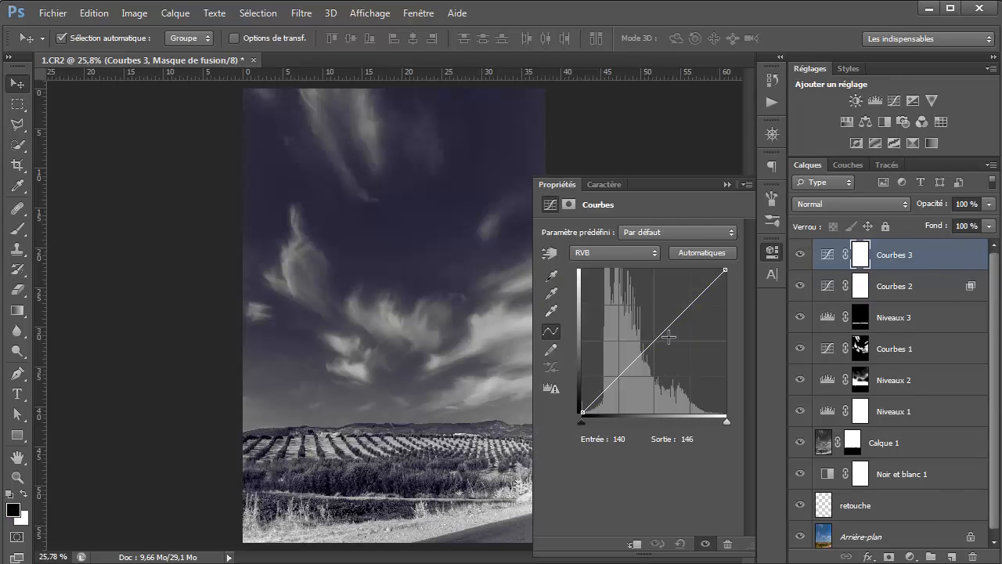
click(638, 253)
click(635, 306)
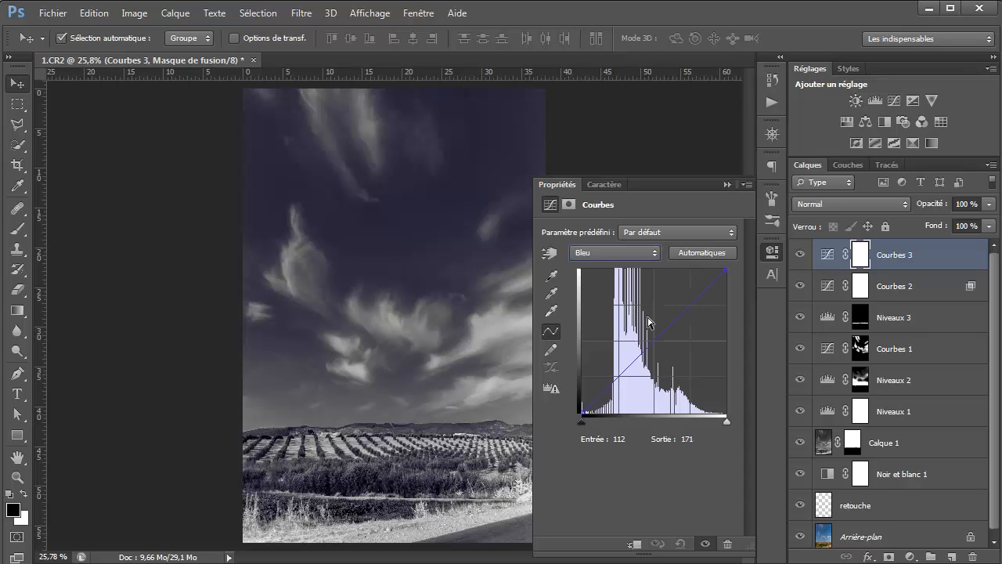
drag(662, 346, 653, 368)
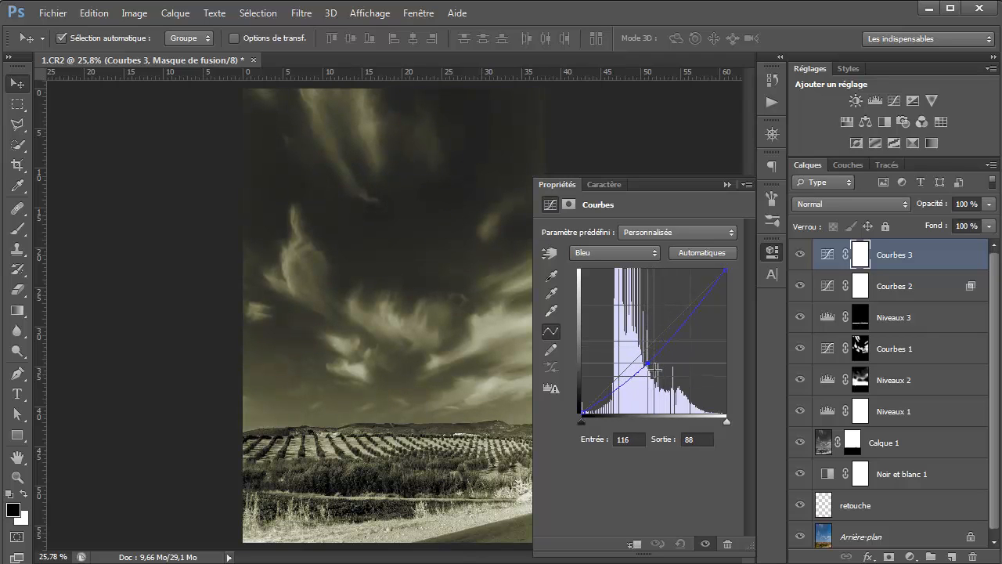
click(723, 186)
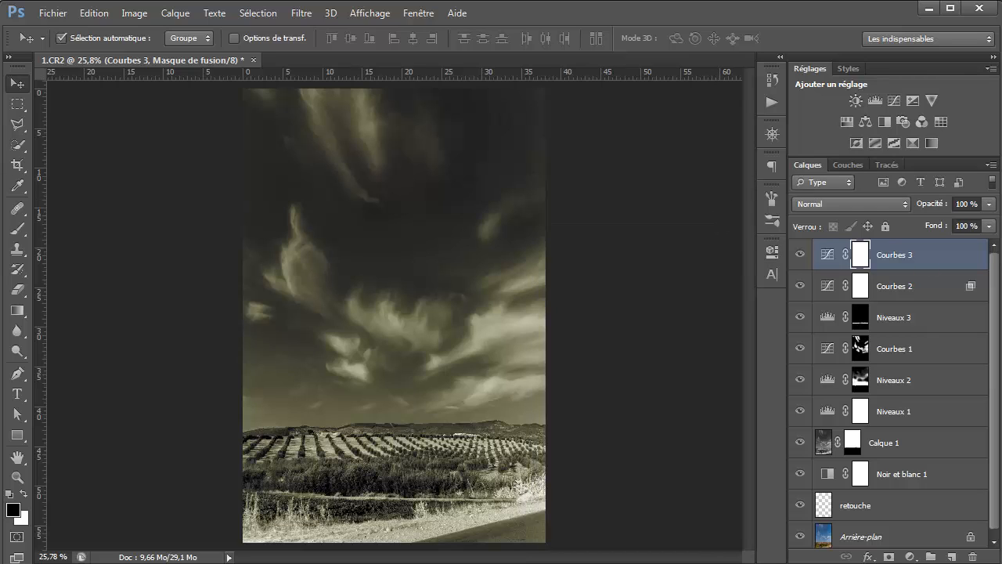
Step: In the blending options of Courbes 3, split the underlying layer's black slider to 67 / 129
double_click(989, 258)
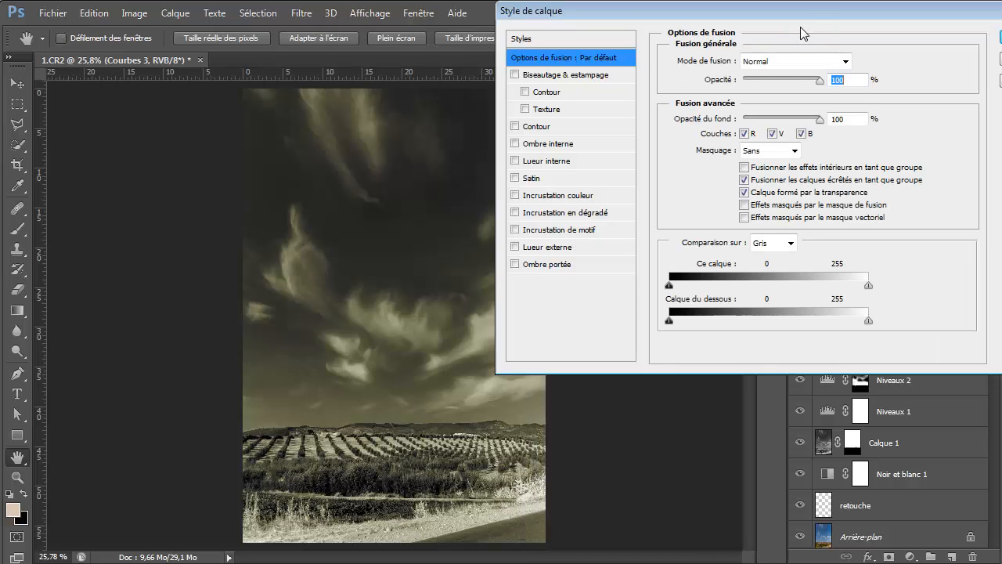
drag(666, 9, 707, 10)
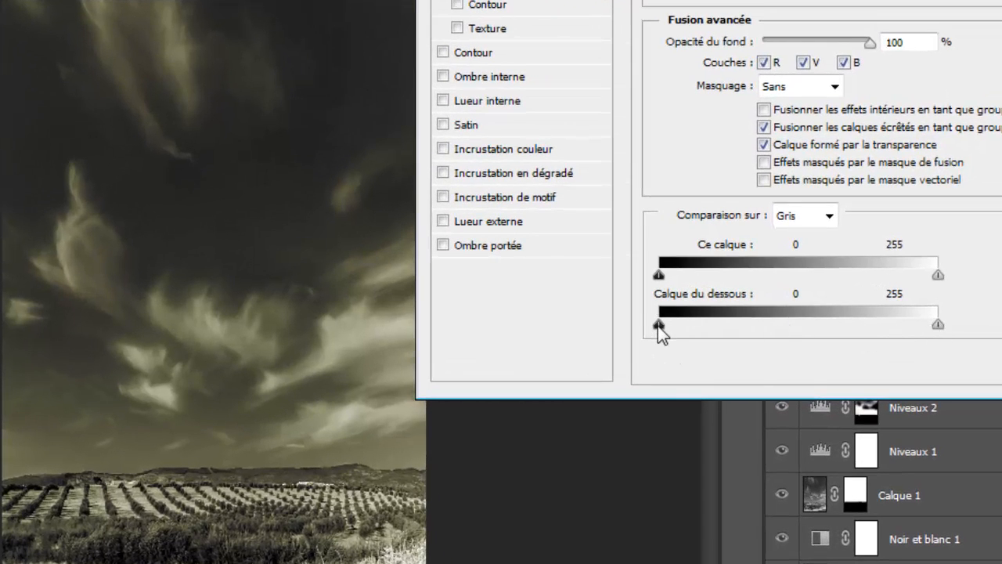
drag(658, 326, 856, 320)
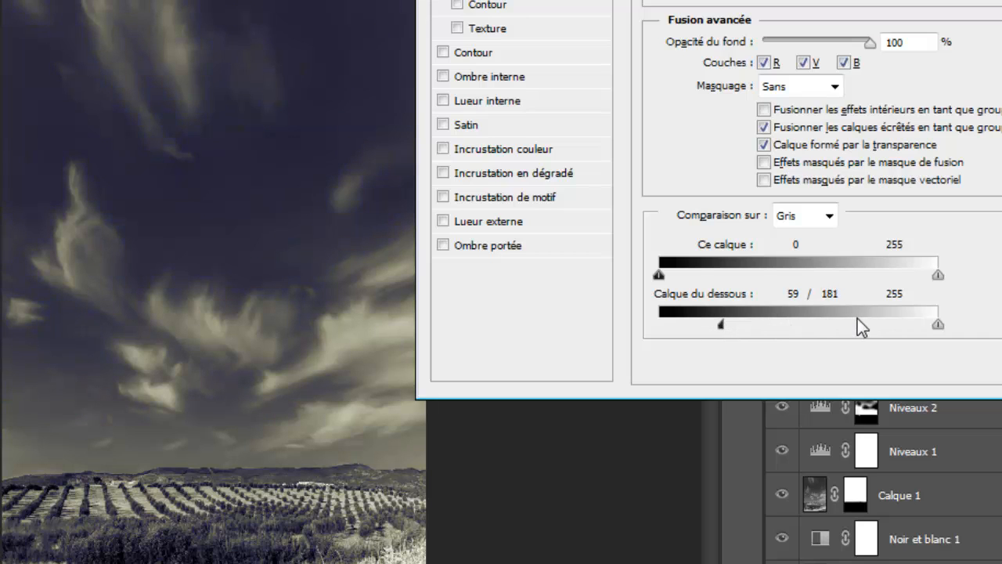
drag(778, 329, 709, 327)
drag(798, 325, 800, 325)
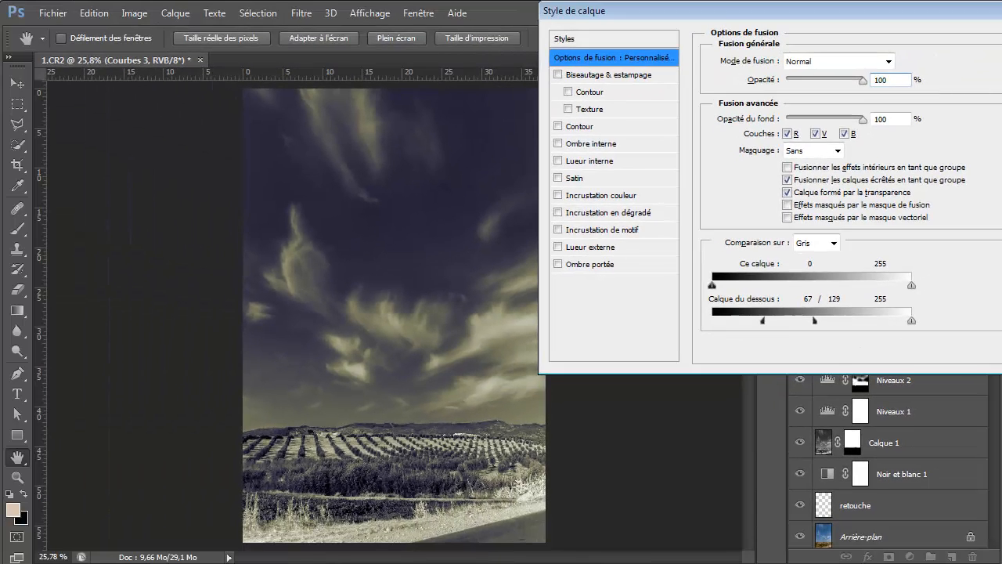
Step: Apply the Courbes 3 blending options and compare the sky with the Courbes 3 and Courbes 2 layers hidden and shown
key(Return)
scroll(436, 368, up, 3)
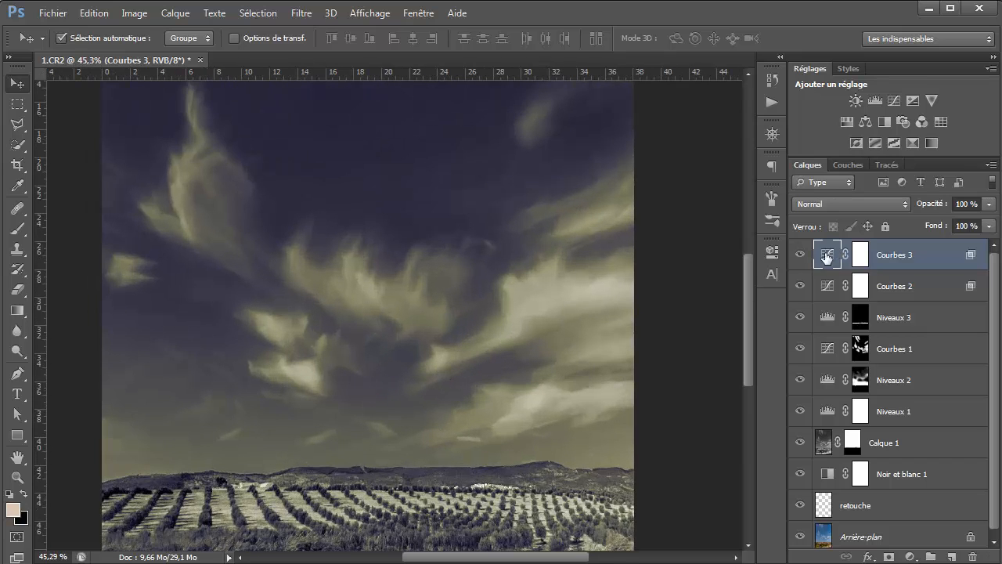
click(802, 254)
click(801, 255)
click(801, 254)
click(801, 254)
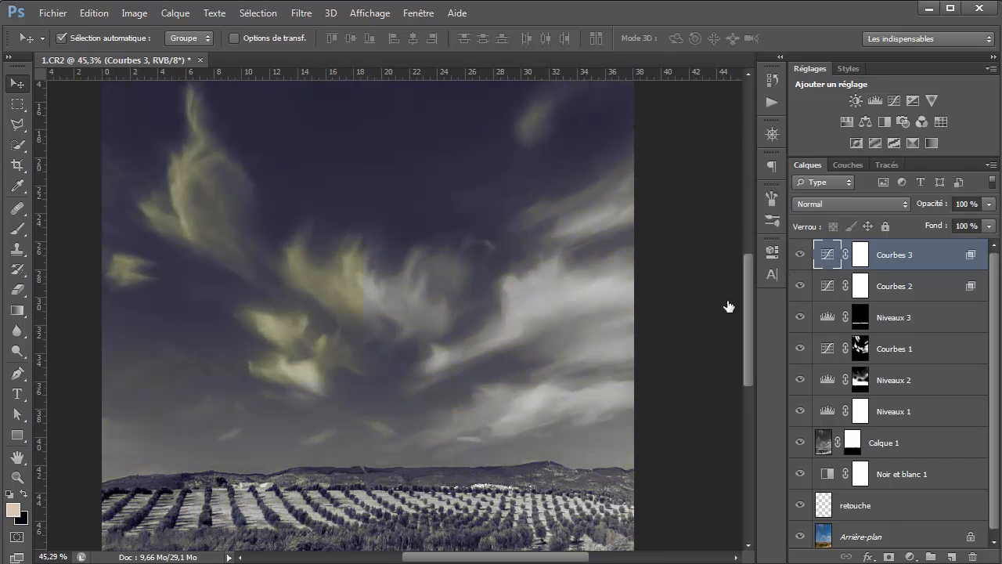
drag(512, 203, 579, 321)
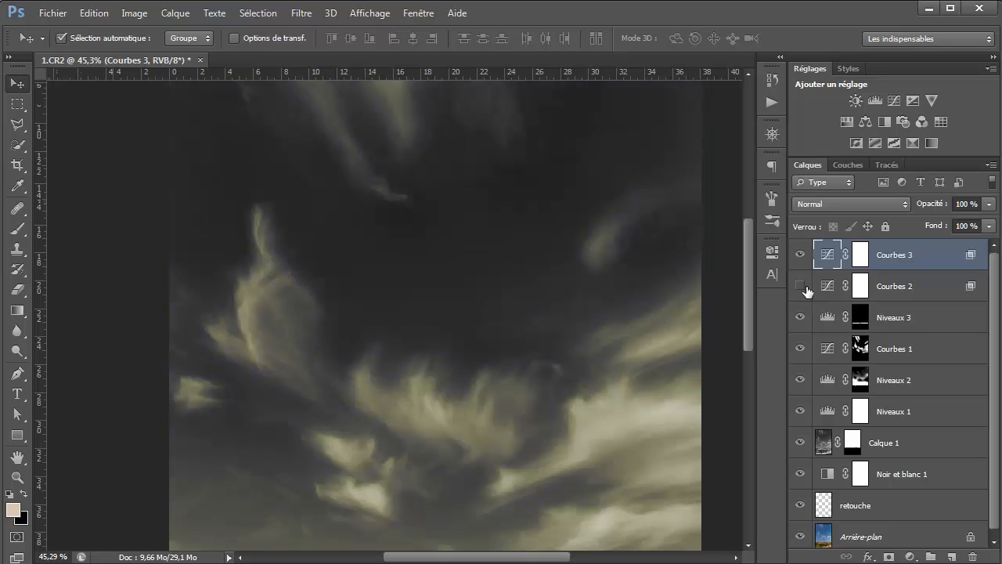
drag(573, 223, 531, 293)
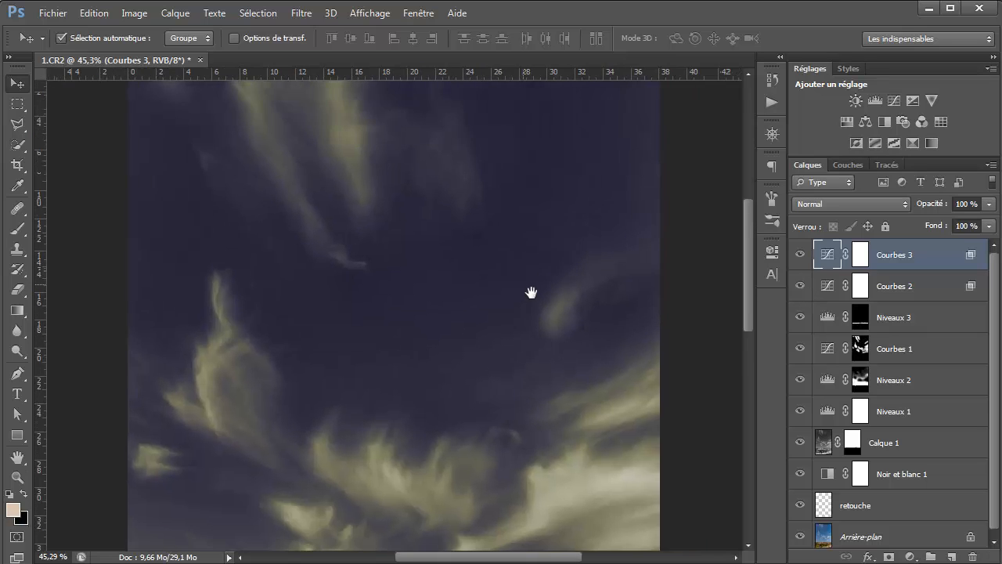
Step: In Courbes 2, move the Bleu curve's shadow point to input 43, output 58, and fine-tune the point above it
double_click(827, 286)
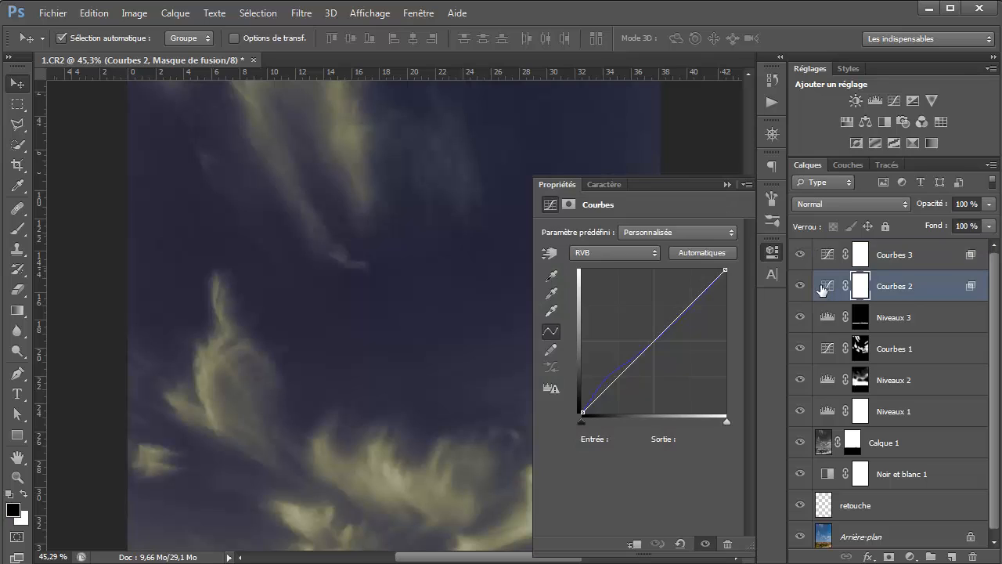
click(643, 252)
click(642, 307)
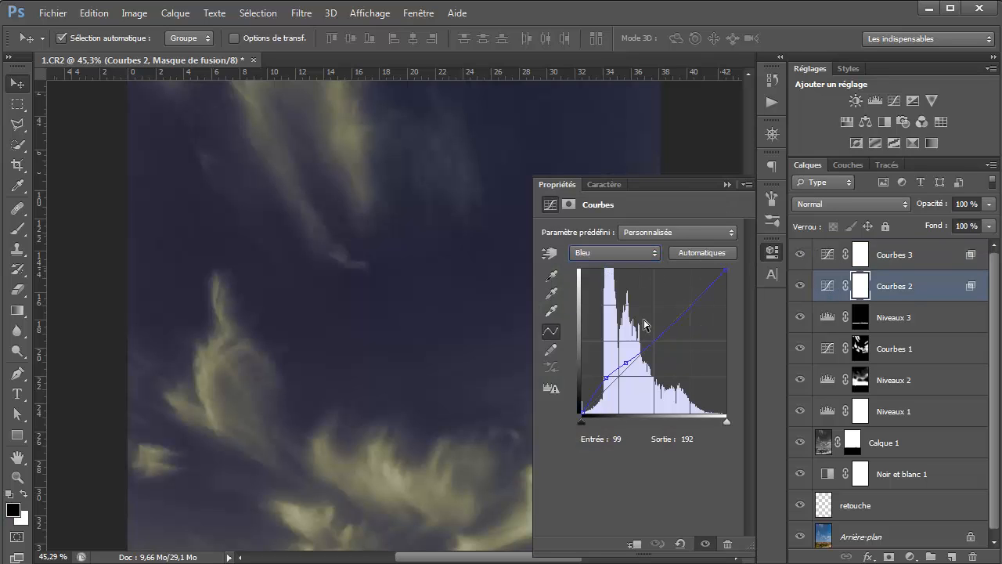
click(608, 382)
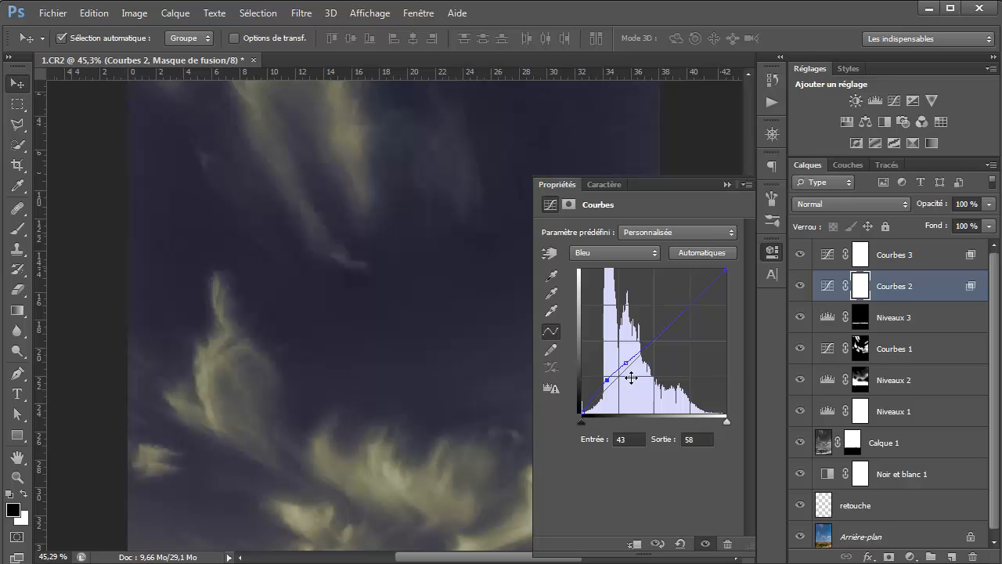
click(627, 365)
click(728, 184)
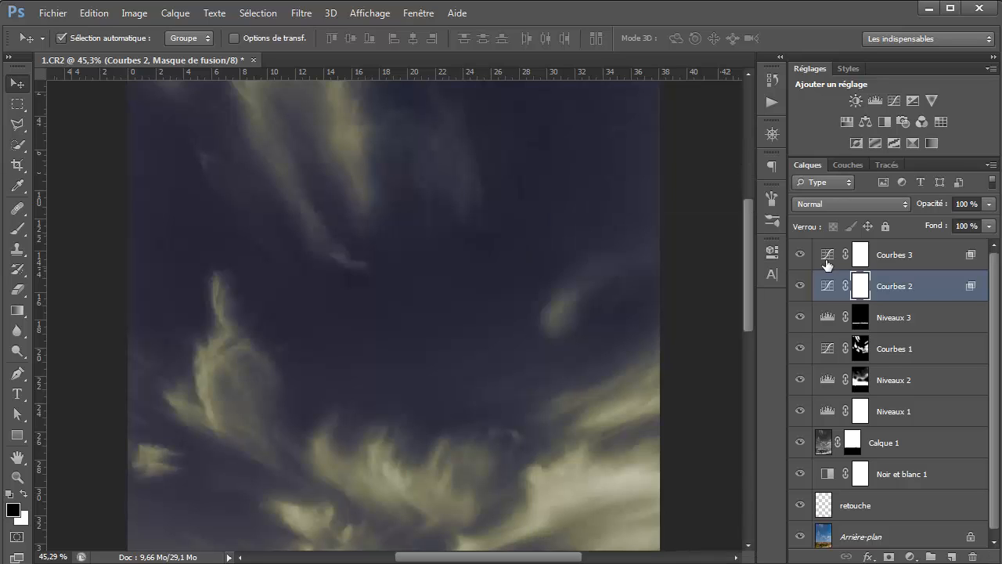
Step: In Courbes 3, adjust the Bleu curve's midtone point to input 109, output 84
double_click(828, 255)
click(642, 252)
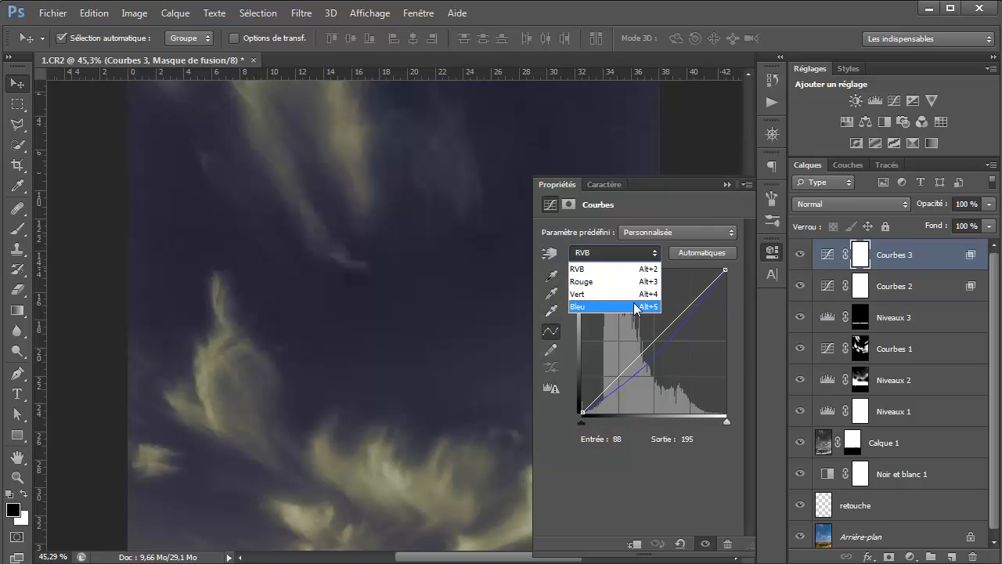
click(636, 306)
click(654, 373)
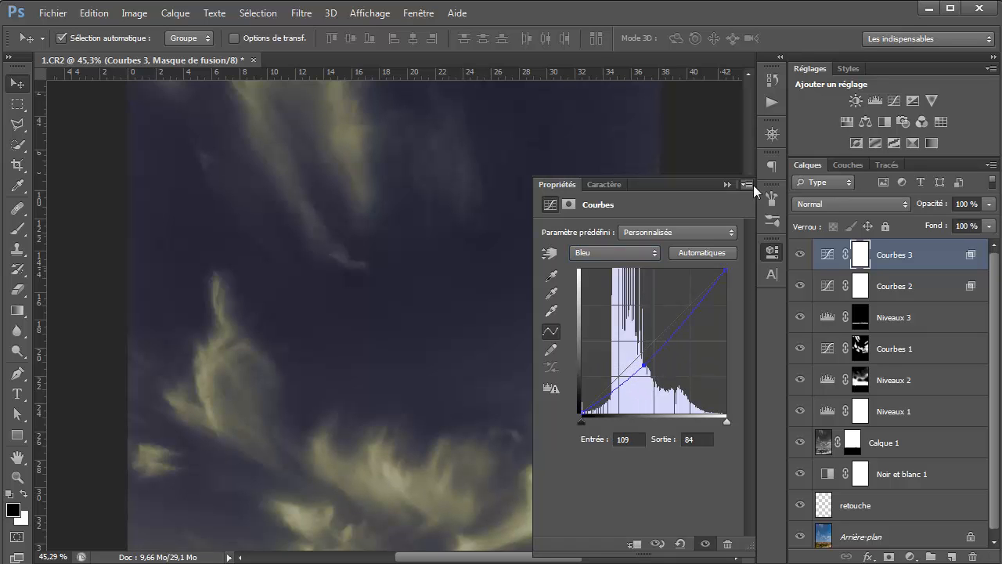
key(ctrl+agrave)
click(728, 185)
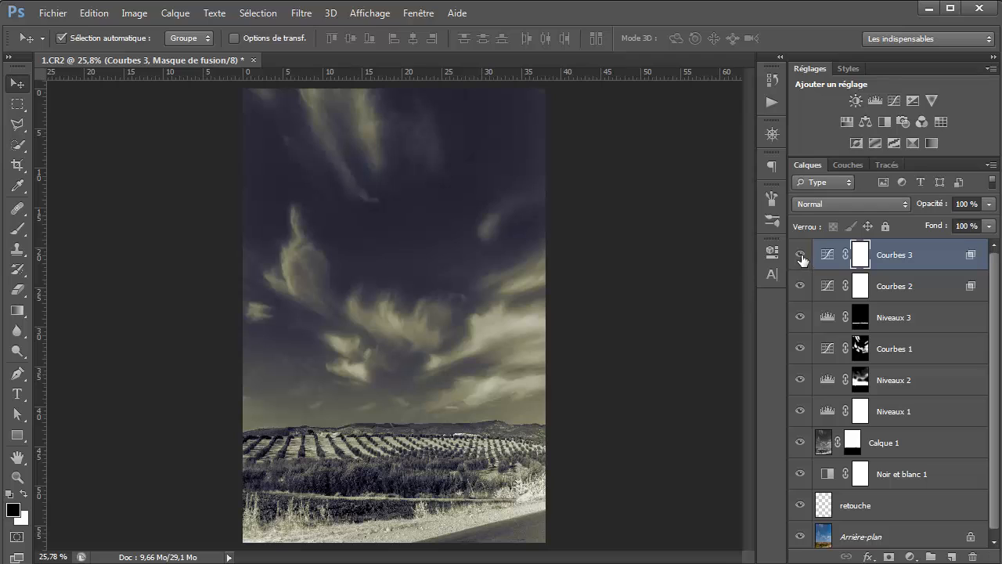
Step: Review the blending options of Courbes 3, close them, and select the Courbes 2 layer
double_click(971, 273)
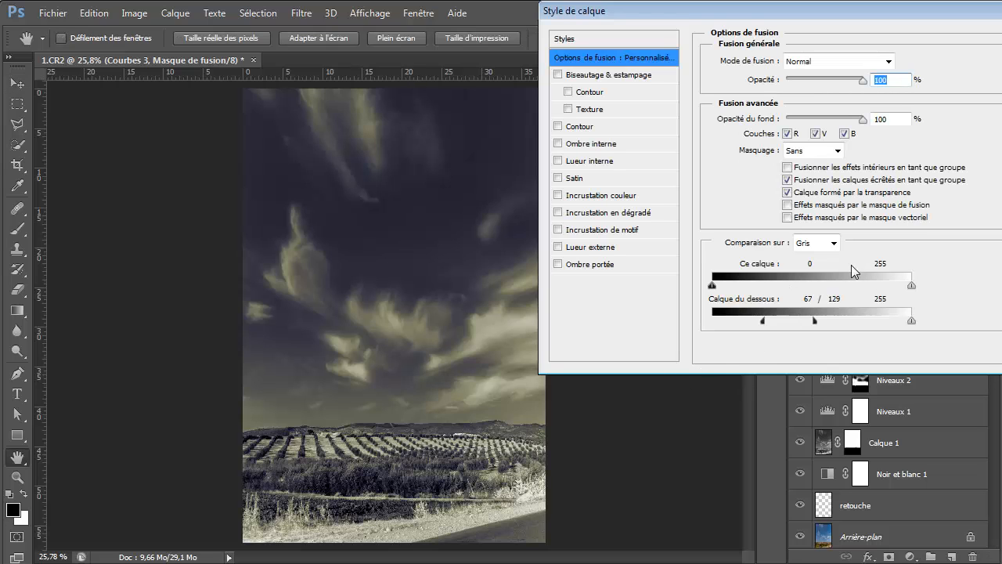
click(1001, 57)
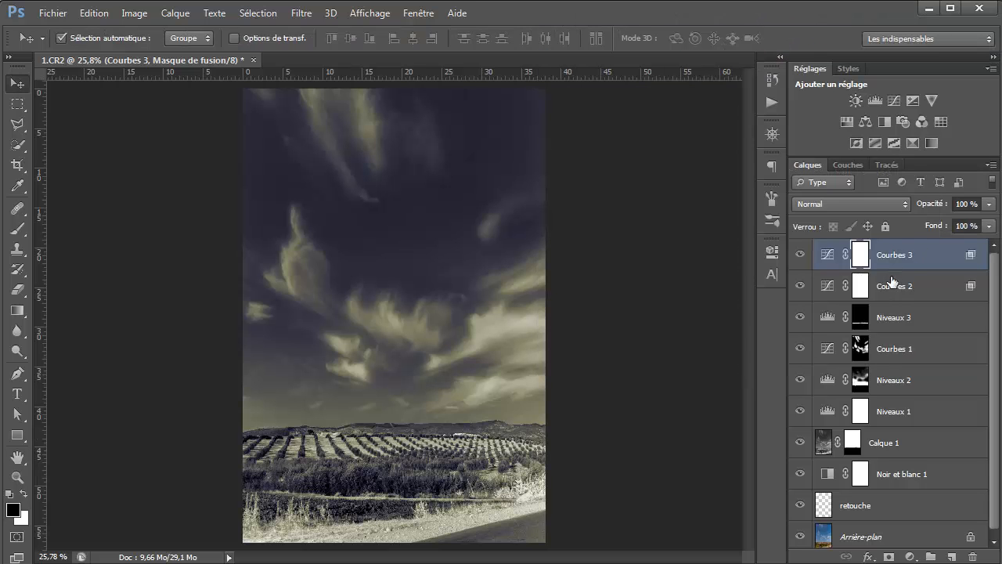
click(928, 286)
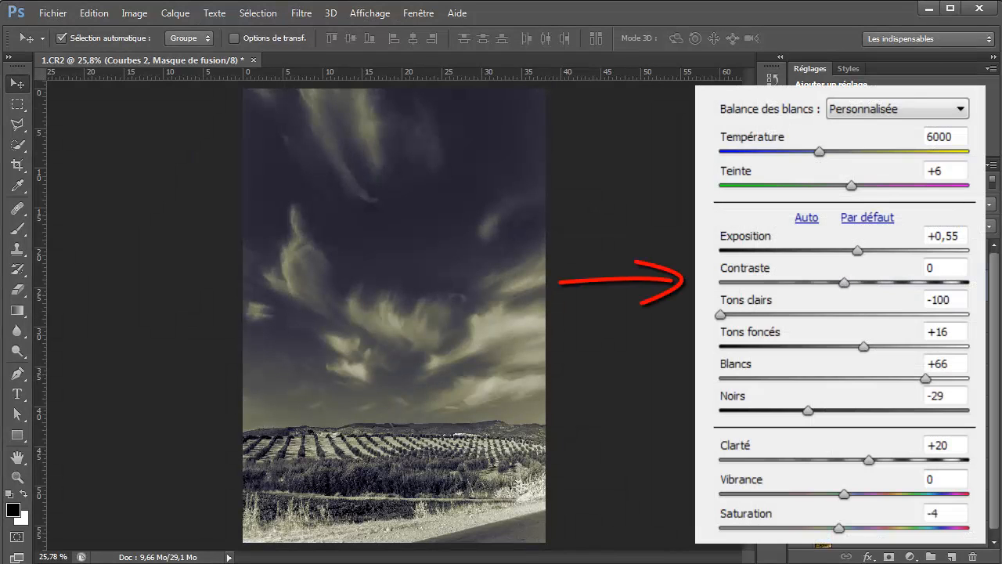
Step: Add a Levels adjustment layer above Courbes 3 with black input 7, midtones 1,09 and white input 245
click(905, 254)
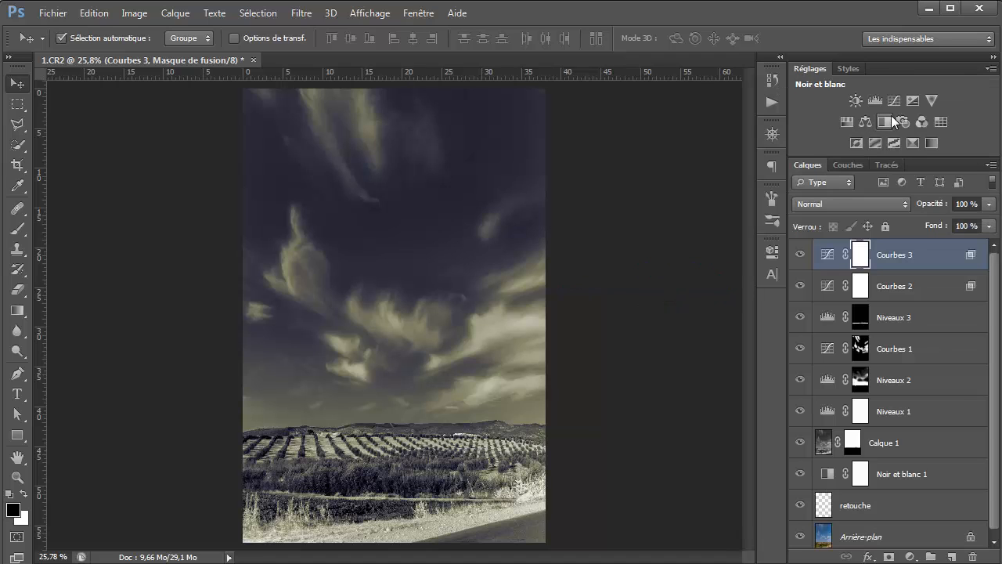
click(876, 97)
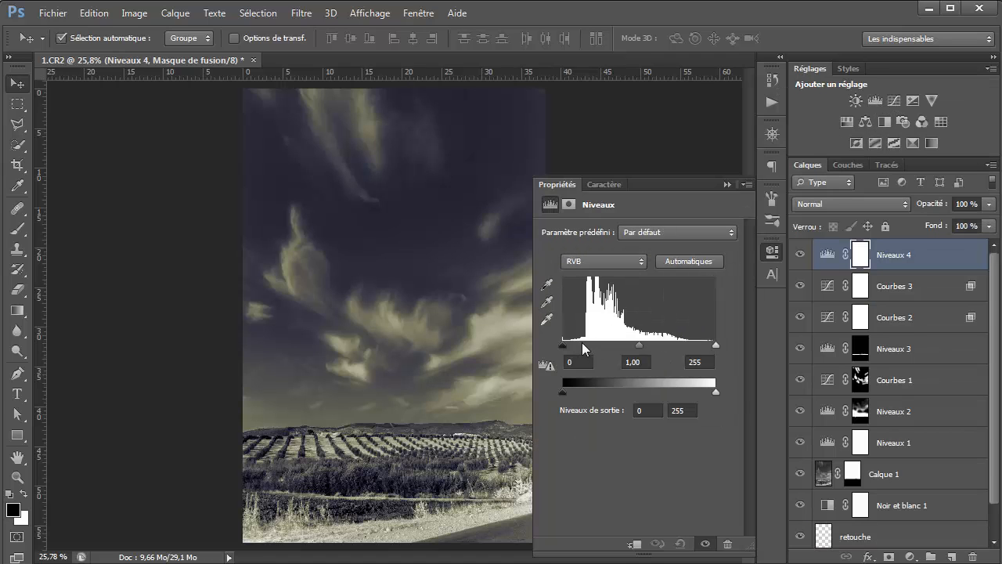
drag(563, 345, 566, 347)
drag(715, 344, 709, 346)
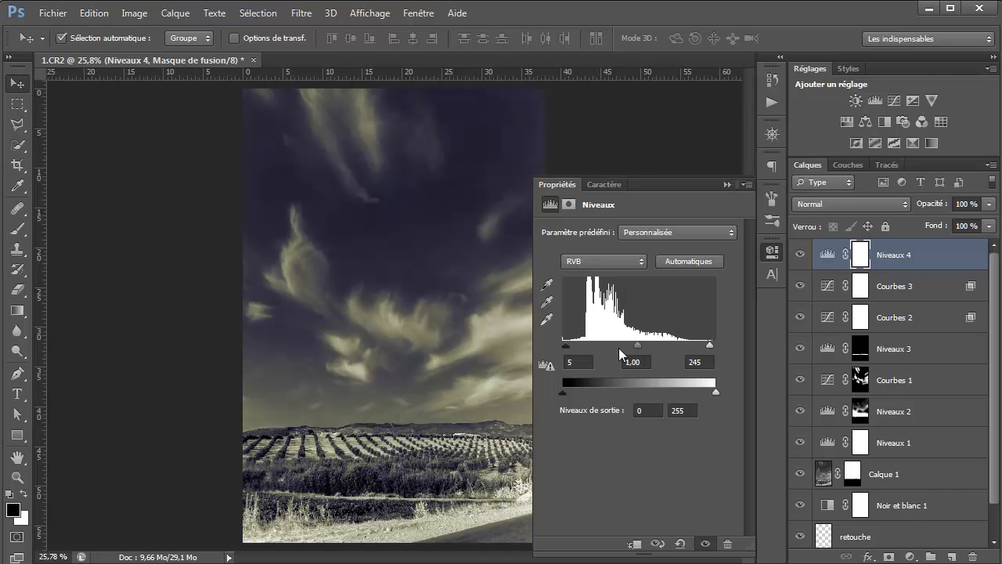
drag(567, 347, 567, 348)
drag(567, 347, 566, 348)
mouse_move(641, 348)
mouse_down()
mouse_move(651, 349)
mouse_move(632, 349)
mouse_up()
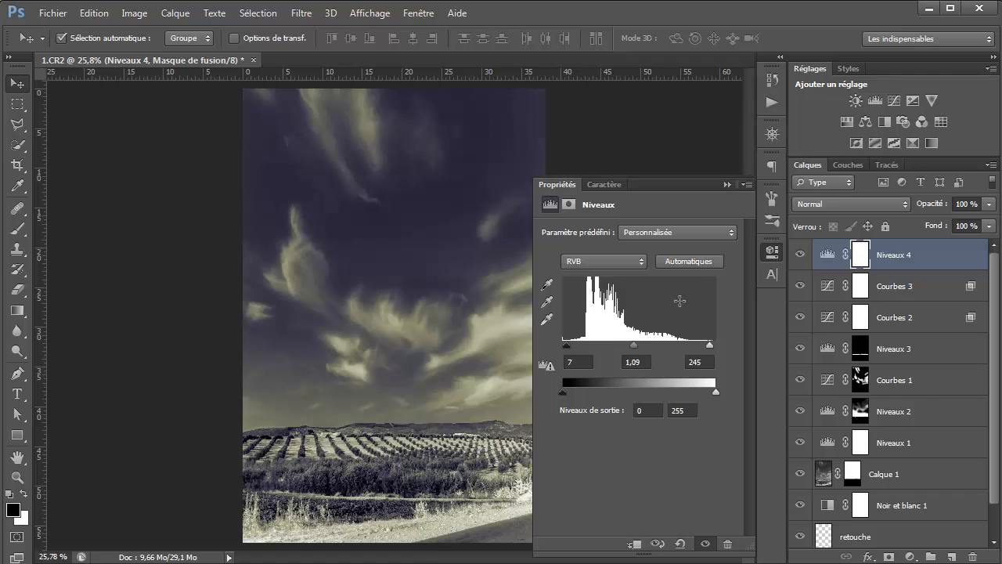
Step: Compare the whole image with the Niveaux 4 layer hidden and shown
click(728, 185)
click(800, 255)
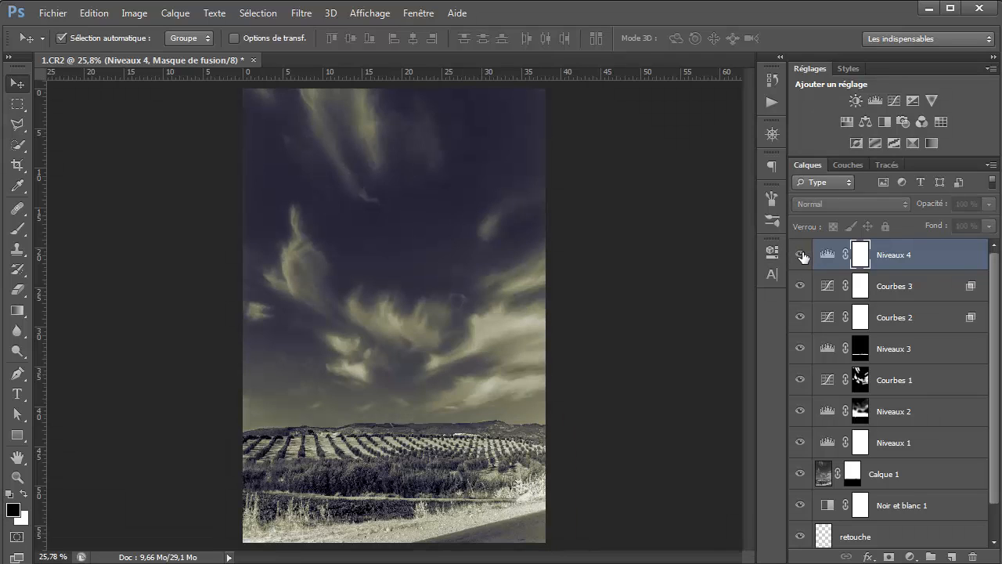
click(801, 255)
click(801, 256)
click(801, 255)
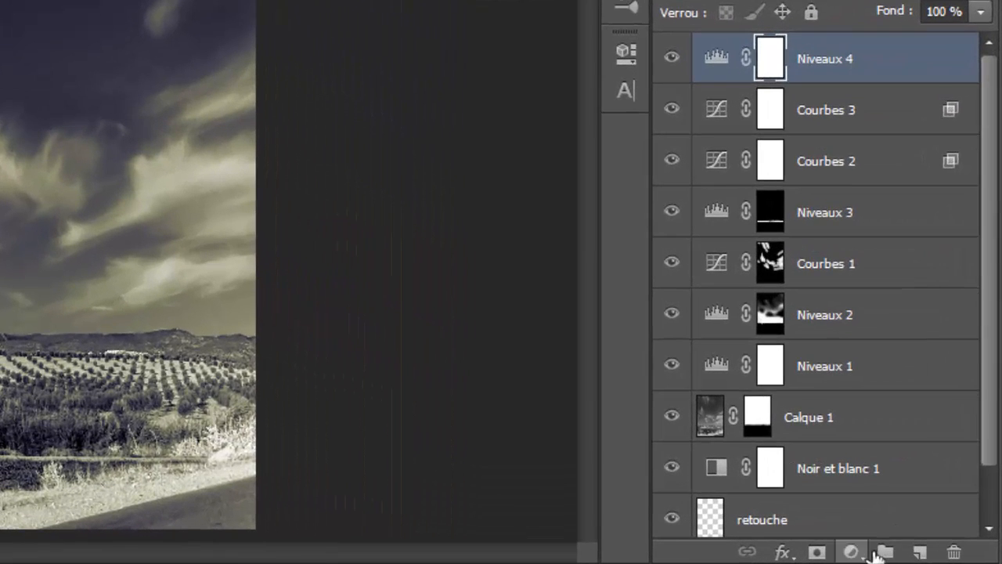
Step: Add a Color Balance adjustment layer and shift the highlights (Tons clairs) towards yellow, with the Jaune/Bleu value at -33
click(912, 556)
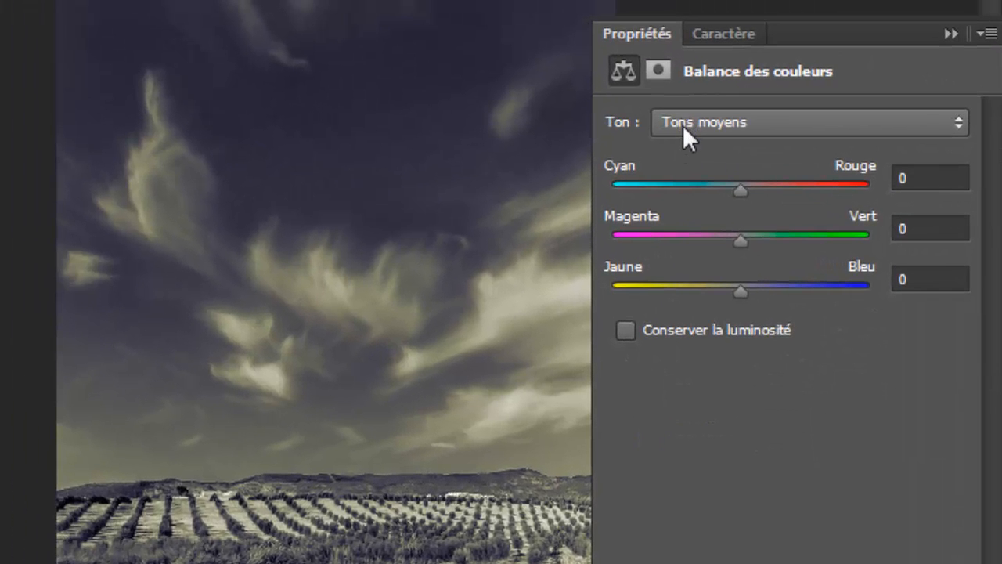
click(683, 125)
click(685, 145)
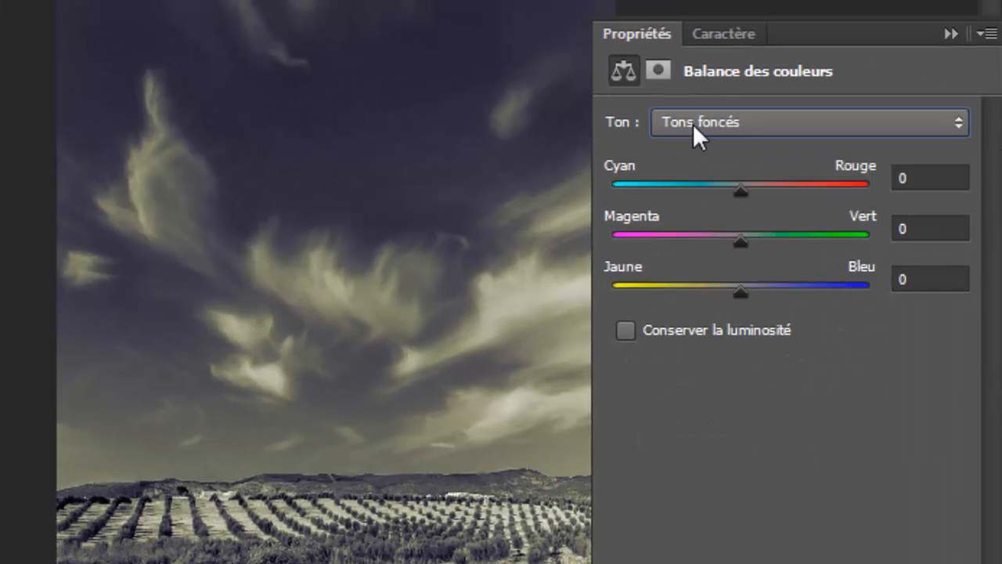
click(693, 123)
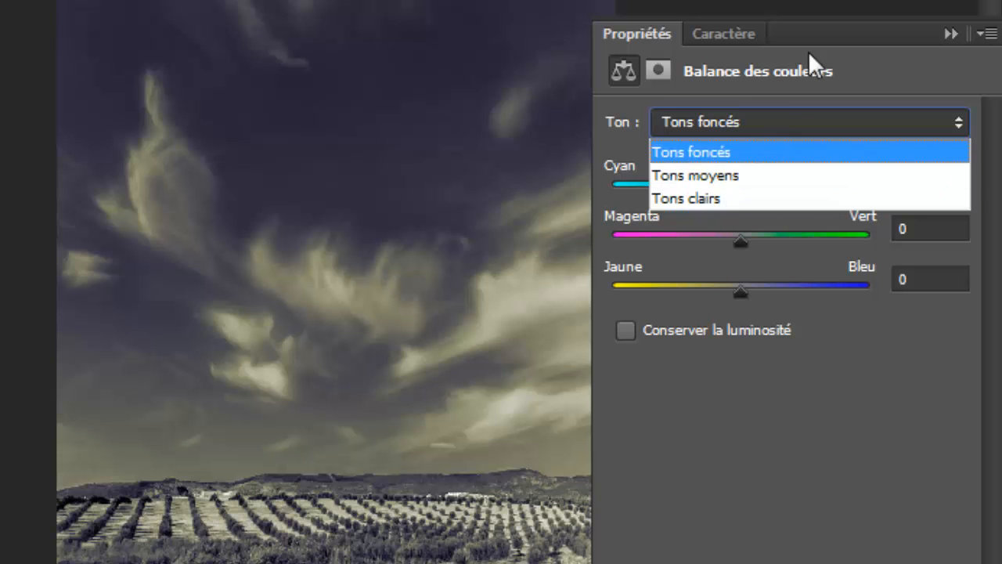
click(865, 5)
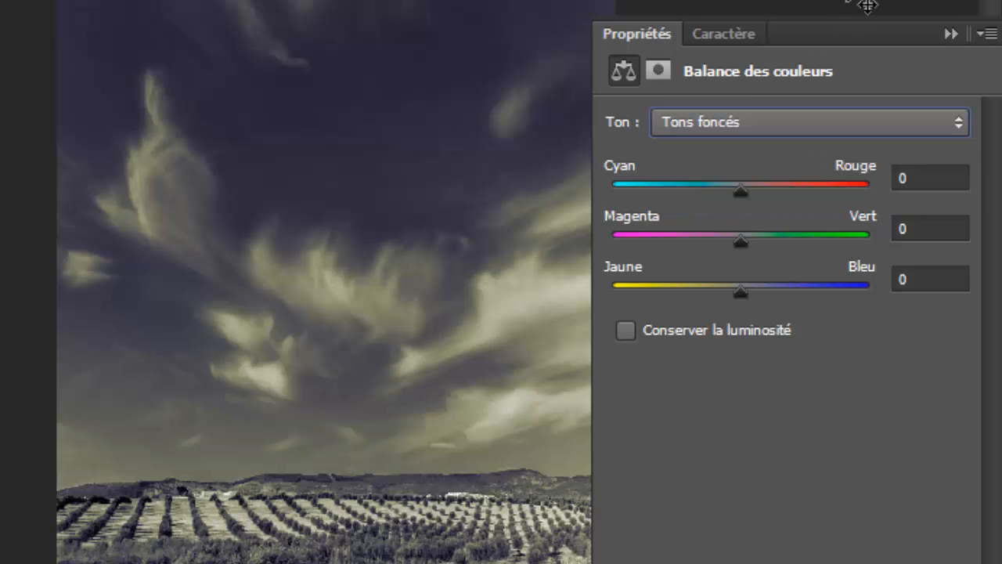
click(753, 125)
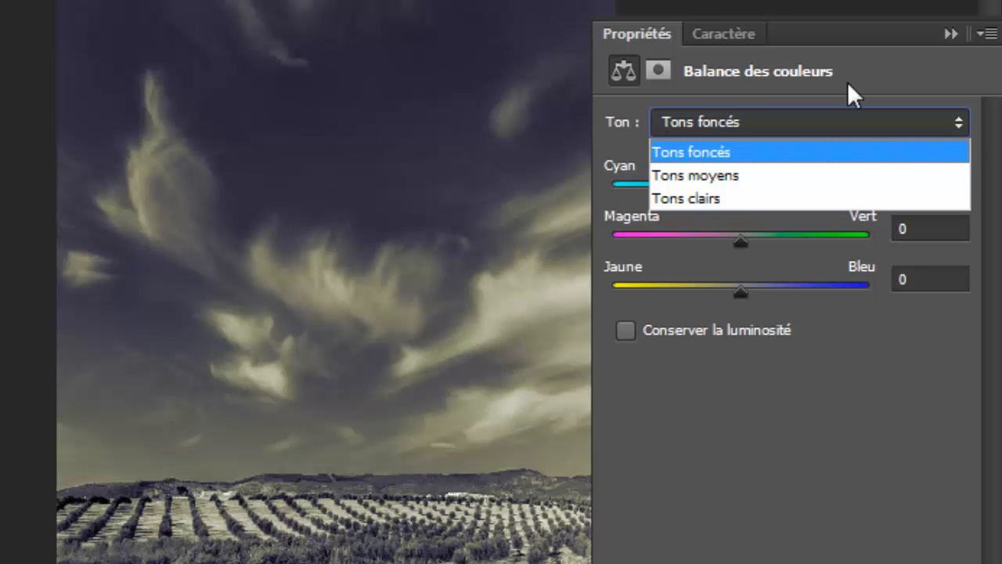
click(710, 202)
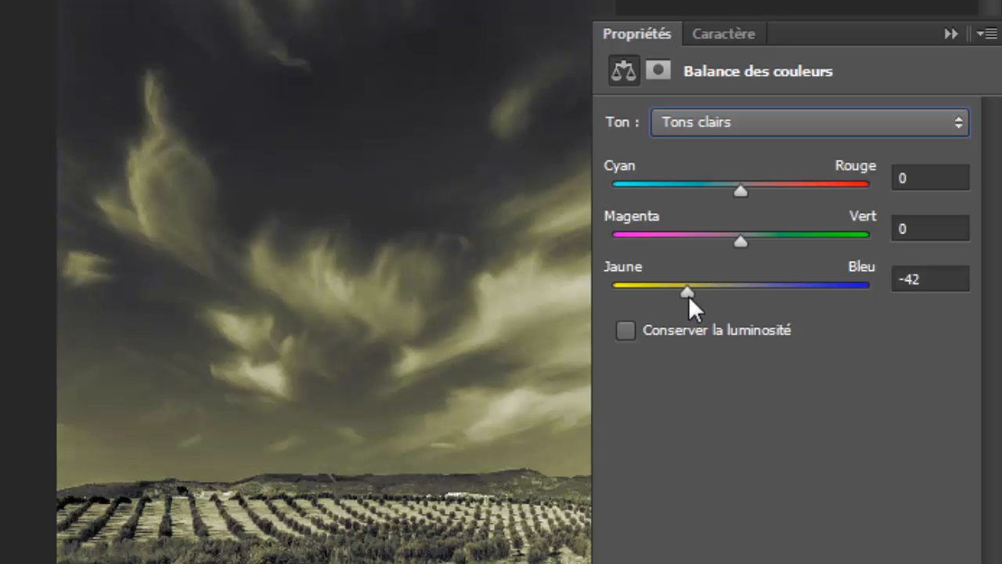
Step: Shift the Color Balance shadows (Tons foncés) towards blue with a Jaune/Bleu value of +27
click(793, 115)
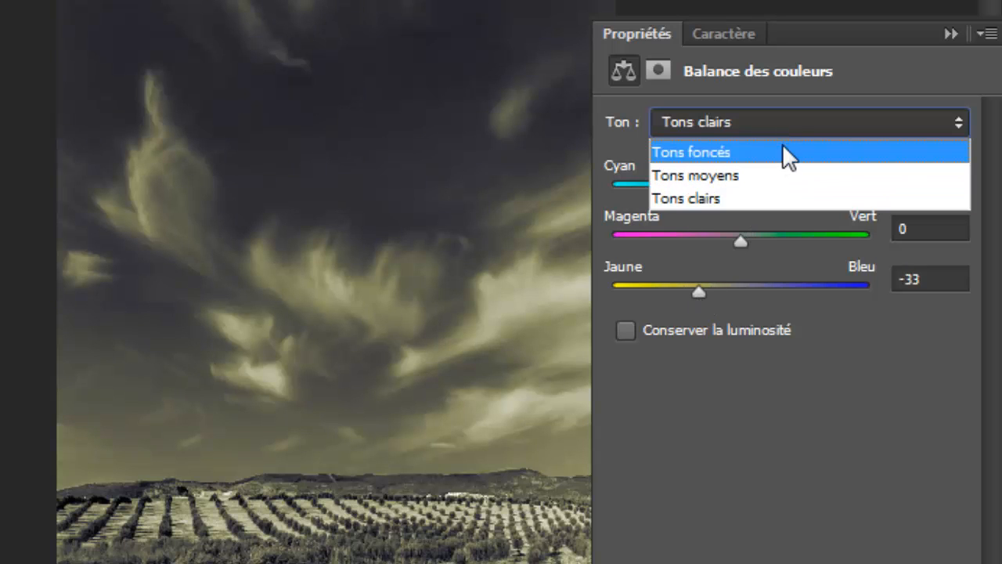
click(780, 151)
drag(737, 293, 776, 288)
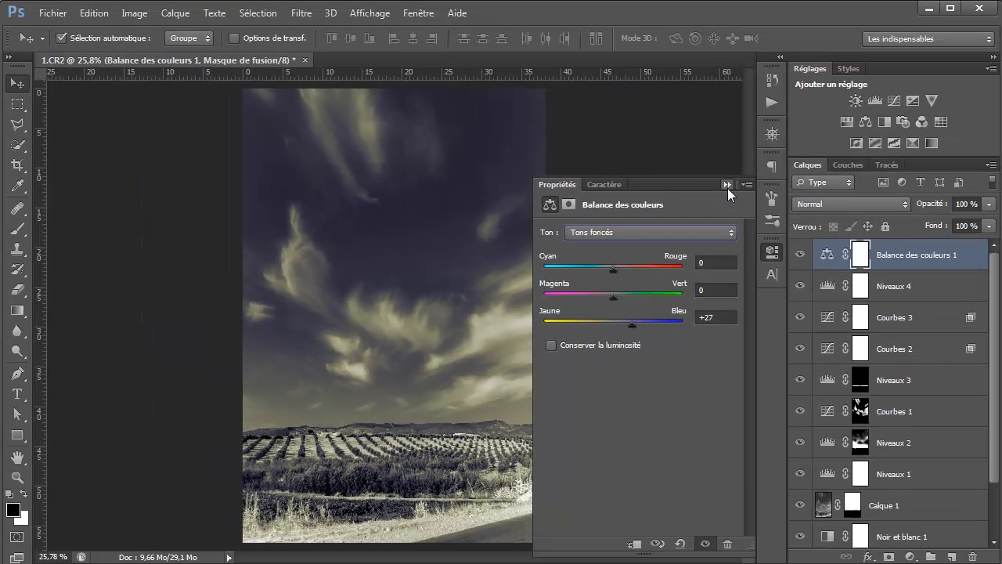
click(727, 186)
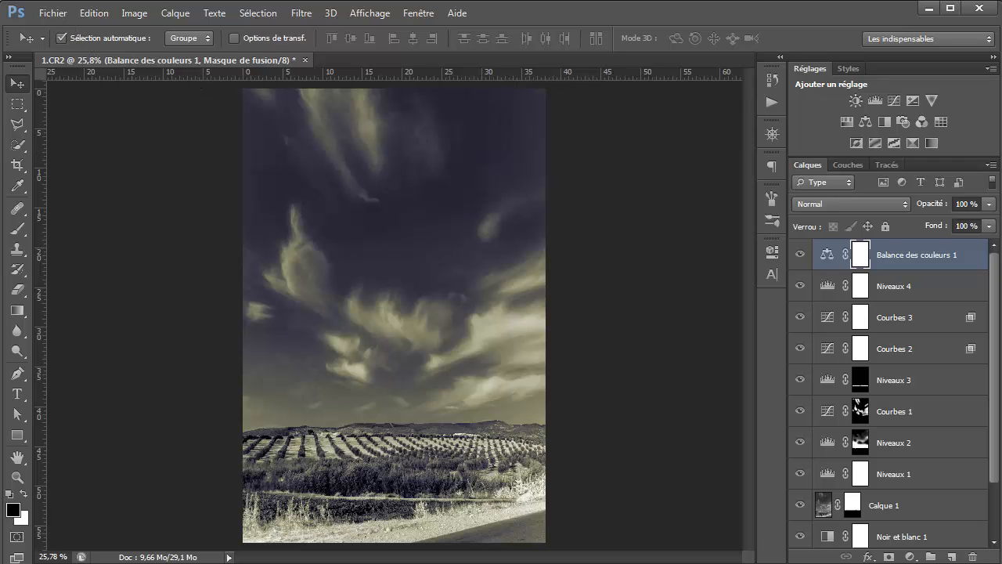
Step: Open Fusion calque.psd and copy its 1 MF logo layer into the 1.CR2 document
click(169, 563)
double_click(390, 509)
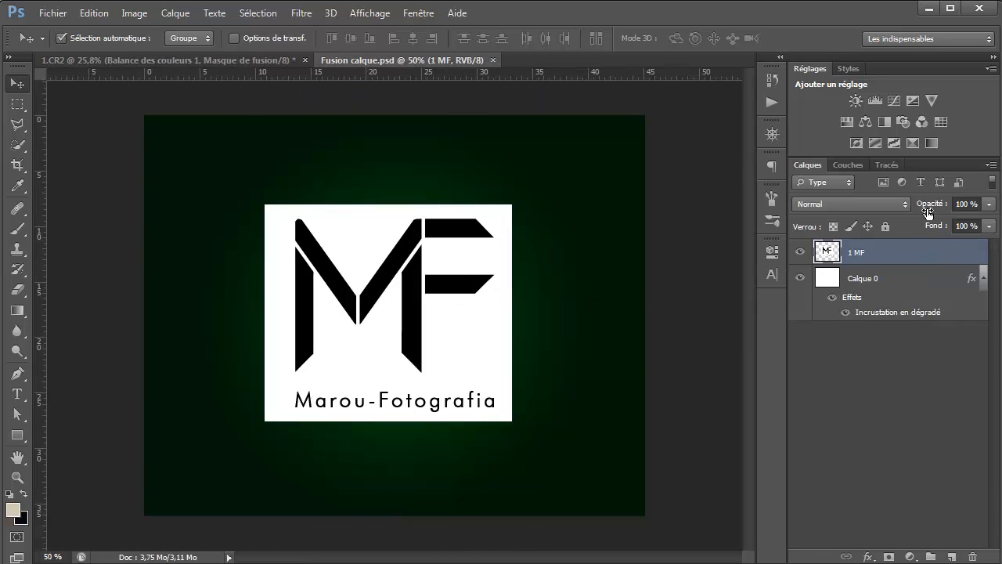
click(901, 207)
click(949, 235)
drag(420, 321, 365, 253)
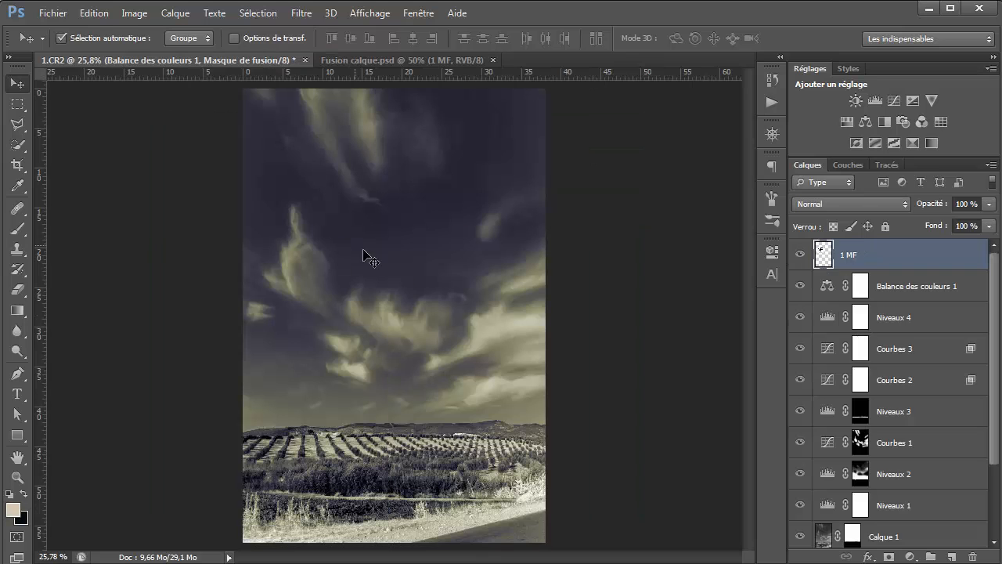
Step: Scale down the 1 MF logo and place it in the lower-right corner of the photo
key(ctrl+t)
drag(393, 186, 329, 240)
key(Return)
drag(310, 280, 526, 519)
key(ctrl+t)
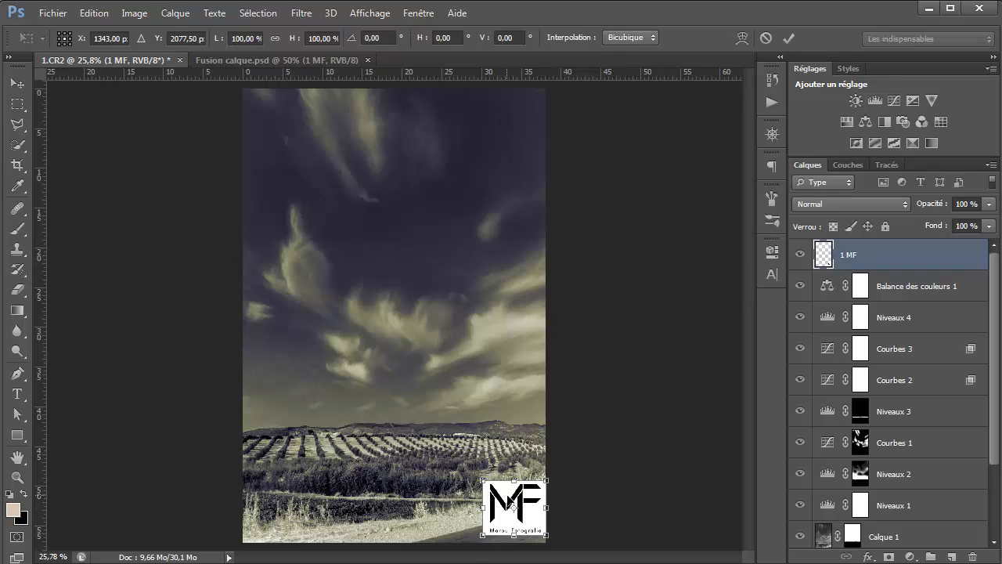
key(Return)
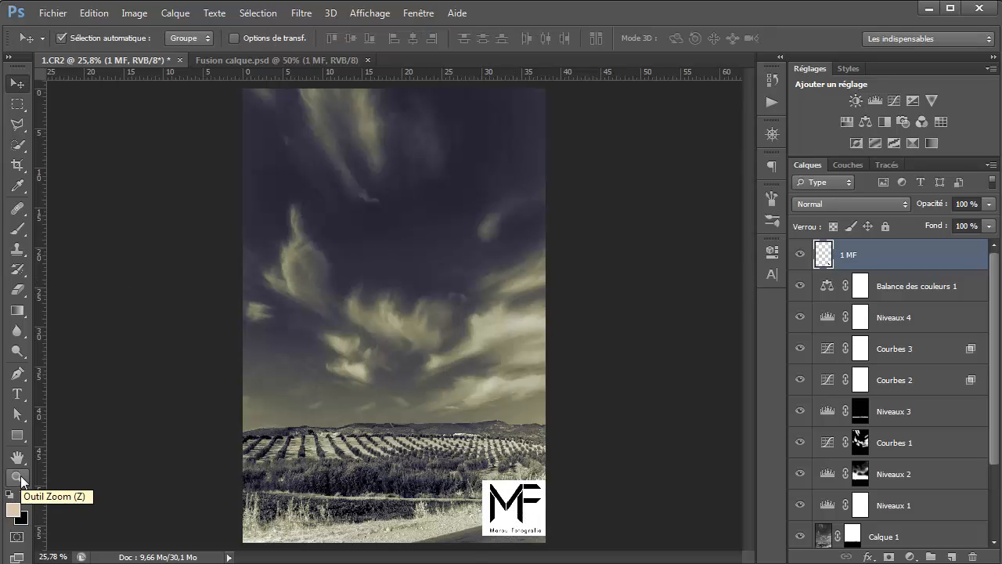
Step: Scale the 1 MF logo down further so it sits small on the road in the photo's lower-right corner
double_click(19, 478)
drag(253, 430, 273, 129)
drag(348, 379, 371, 173)
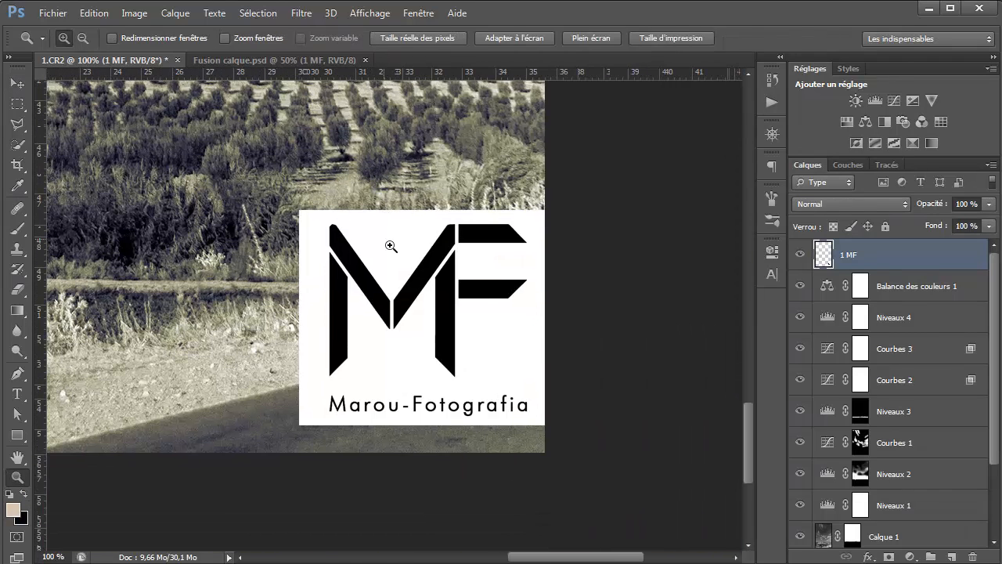
key(v)
key(ctrl+t)
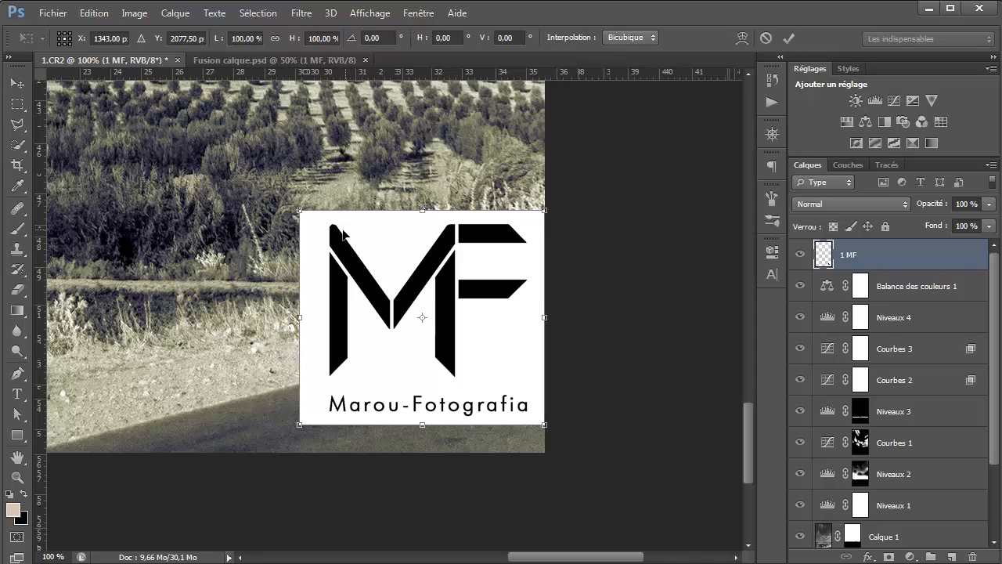
drag(310, 216, 462, 427)
key(Return)
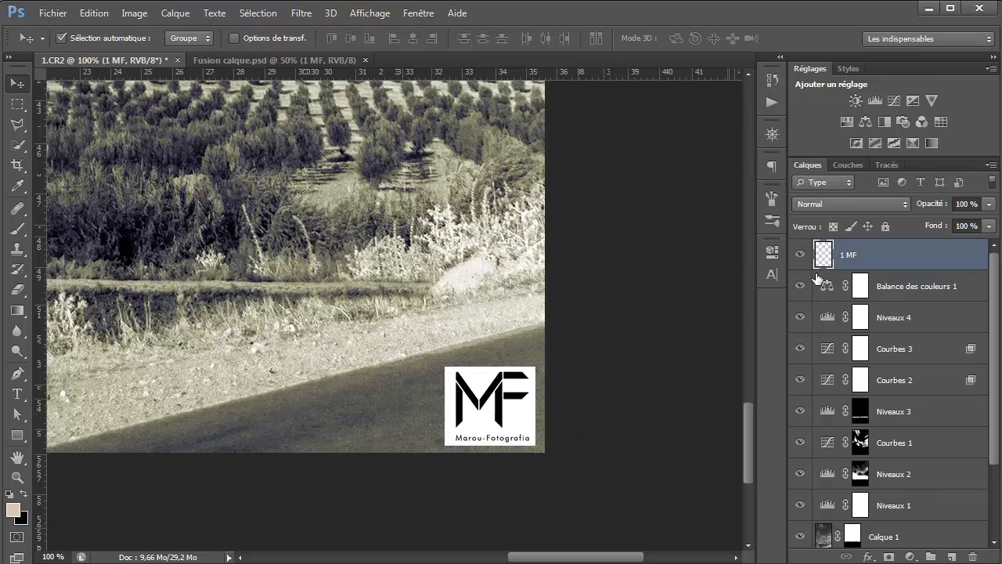
Step: Set the 1 MF logo layer's blending mode to Produit and its opacity to 63 %
click(904, 206)
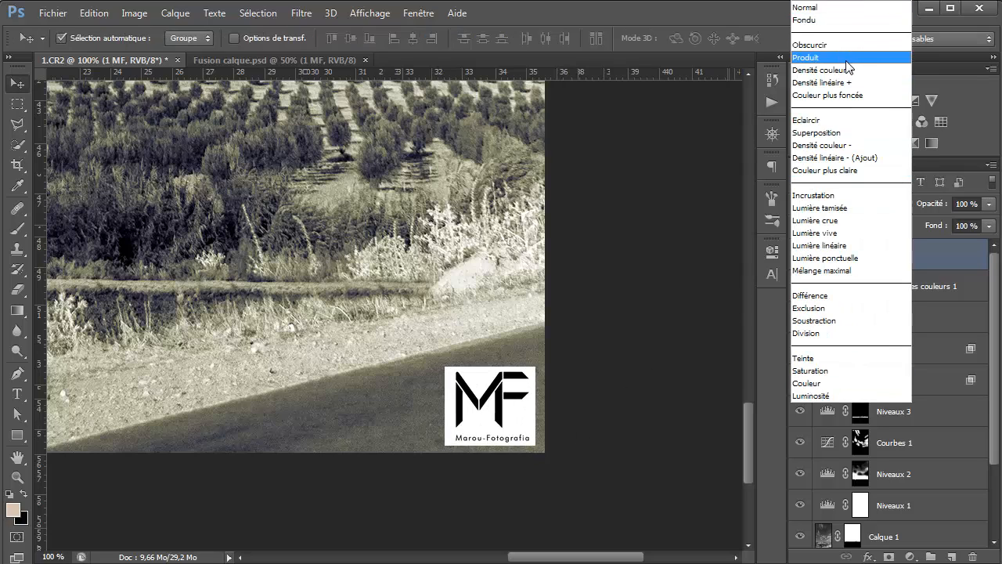
click(852, 56)
drag(948, 206, 922, 206)
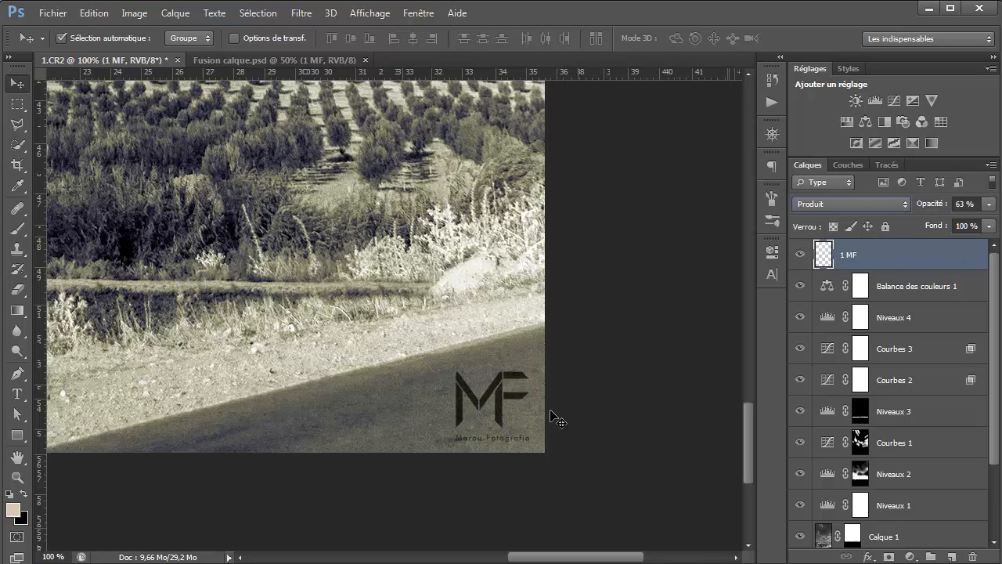
Step: Try other blending modes such as Eclaircir on the 1 MF logo layer and return it to Produit
key(shift+plus)
key(shift+plus)
key(shift+plus)
key(shift+plus)
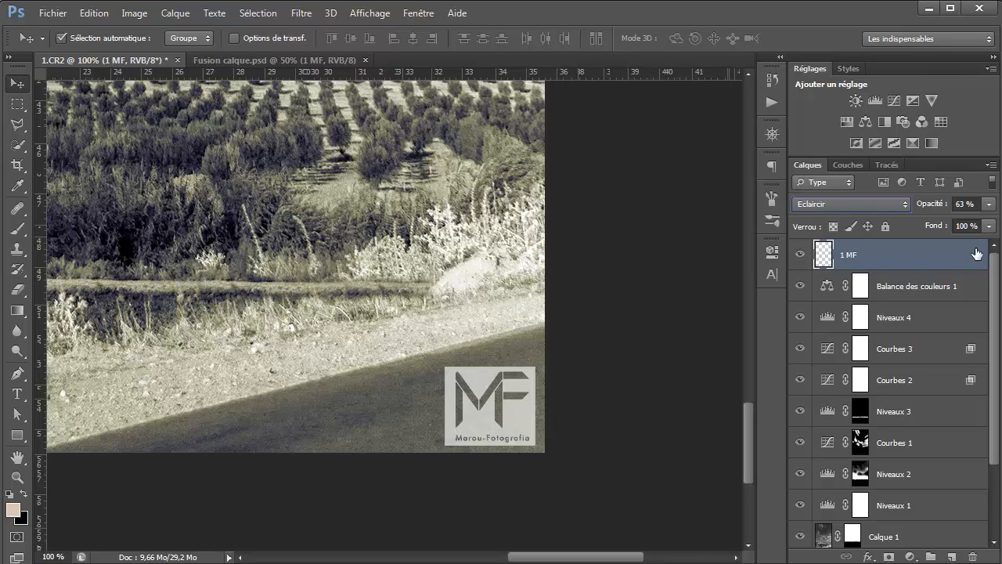
click(862, 205)
click(861, 119)
click(830, 205)
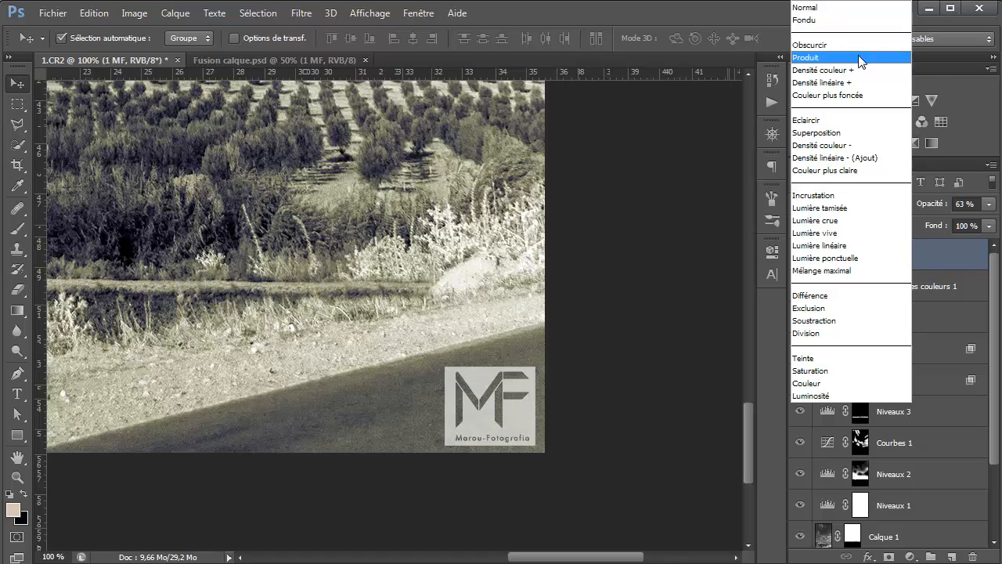
click(861, 57)
click(673, 293)
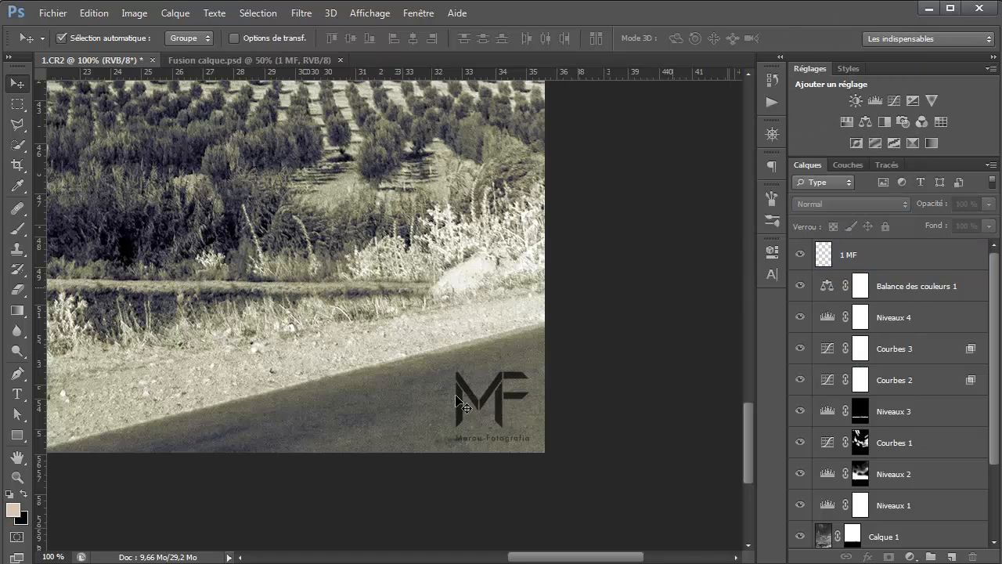
Step: Nudge the 1 MF logo closer to the photo's lower-right corner and lower its layer opacity to 46 %
click(485, 404)
mouse_move(510, 401)
mouse_down()
mouse_move(520, 394)
mouse_move(516, 403)
mouse_up()
key(Down)
key(Down)
key(Down)
key(Down)
key(Down)
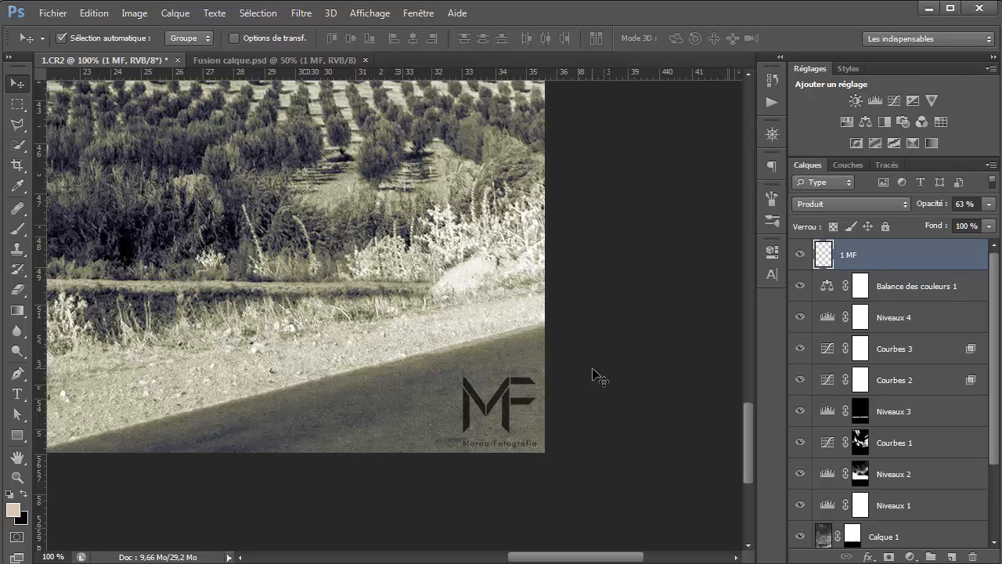
key(Right)
key(Right)
key(Down)
key(Right)
key(ctrl+0)
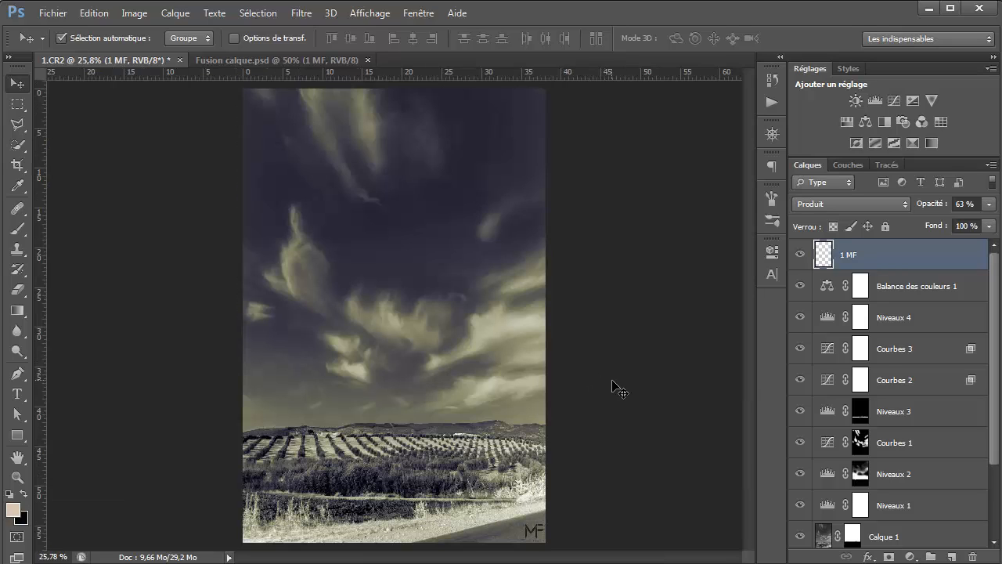
drag(943, 209, 932, 212)
Step: Convert the locked Arrière-plan background into a regular layer, keeping the default name
scroll(994, 281, down, 3)
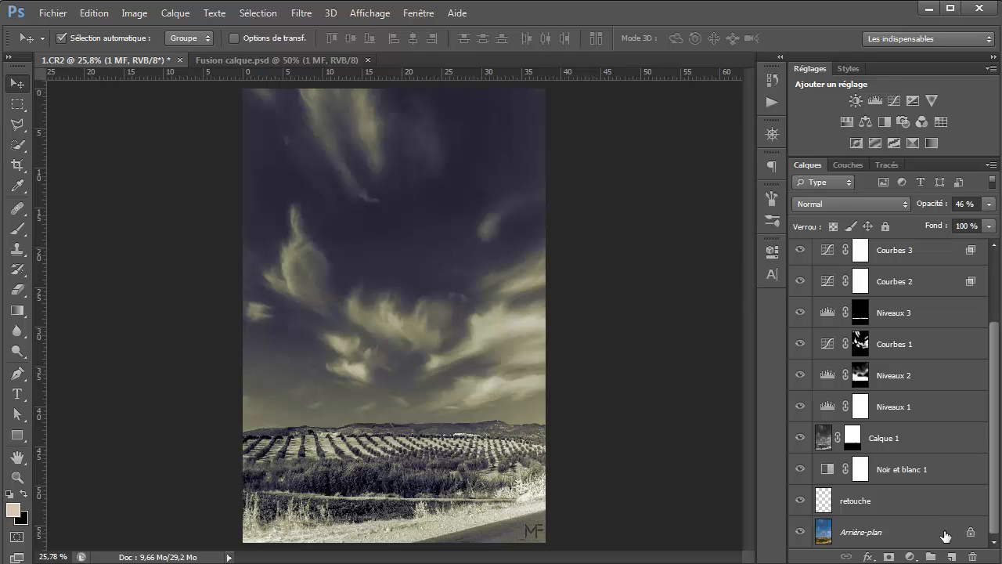
double_click(945, 536)
key(Return)
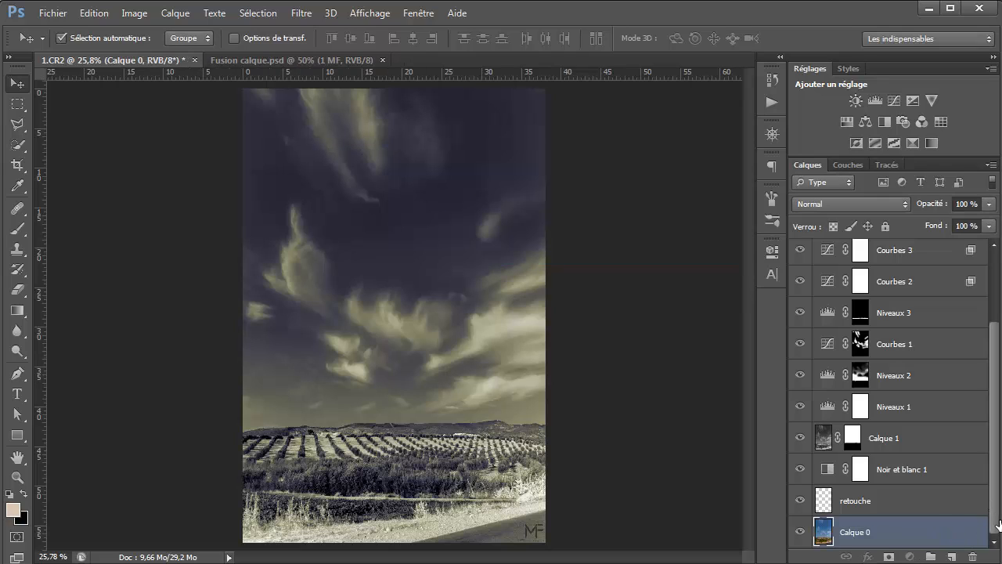
Step: Enlarge the canvas relatively by 80 pixels in width and height, keeping the photo centred
click(177, 14)
mouse_move(133, 14)
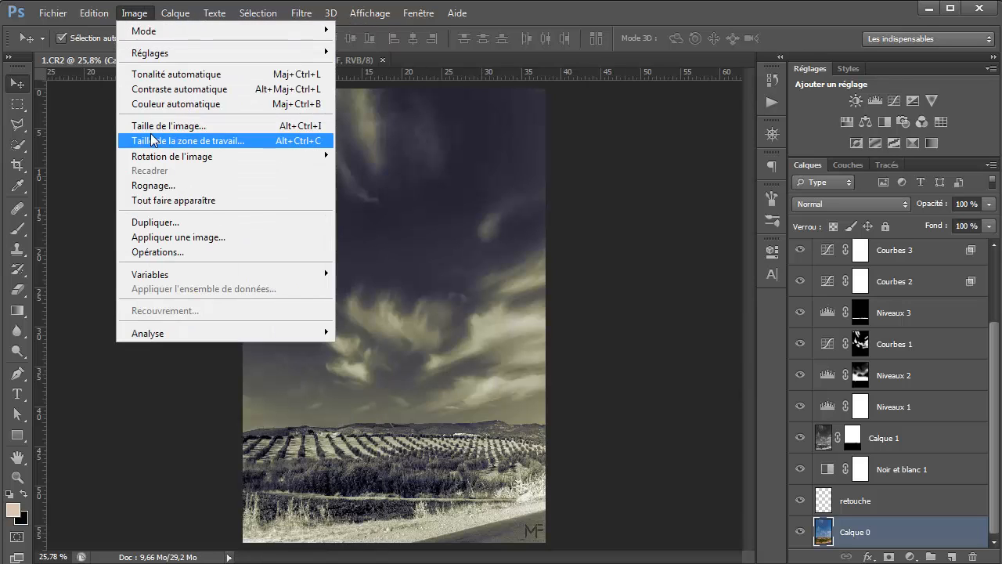
click(152, 142)
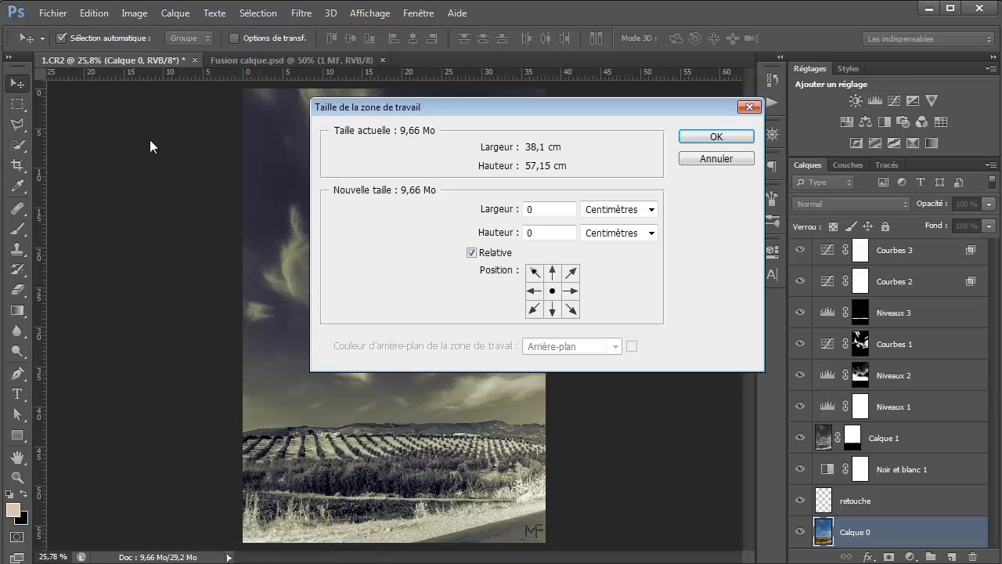
drag(379, 100, 354, 95)
click(558, 204)
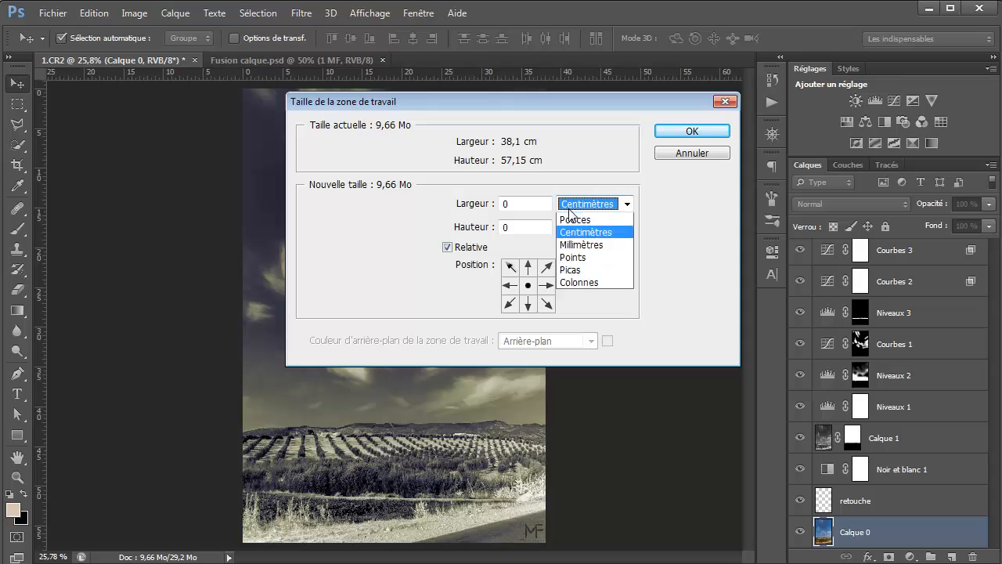
click(584, 232)
click(540, 208)
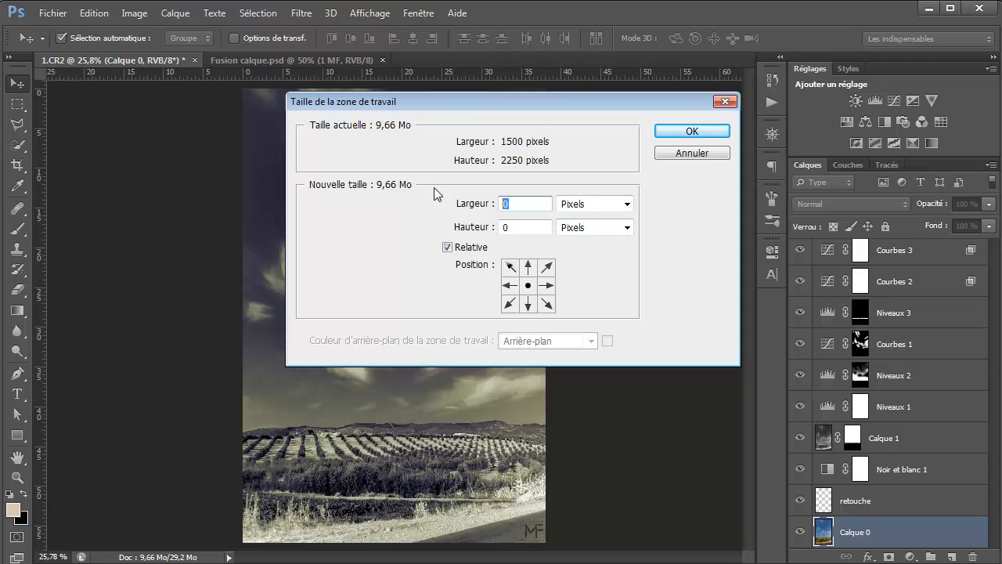
text(80)
key(Tab)
key(Tab)
key(Return)
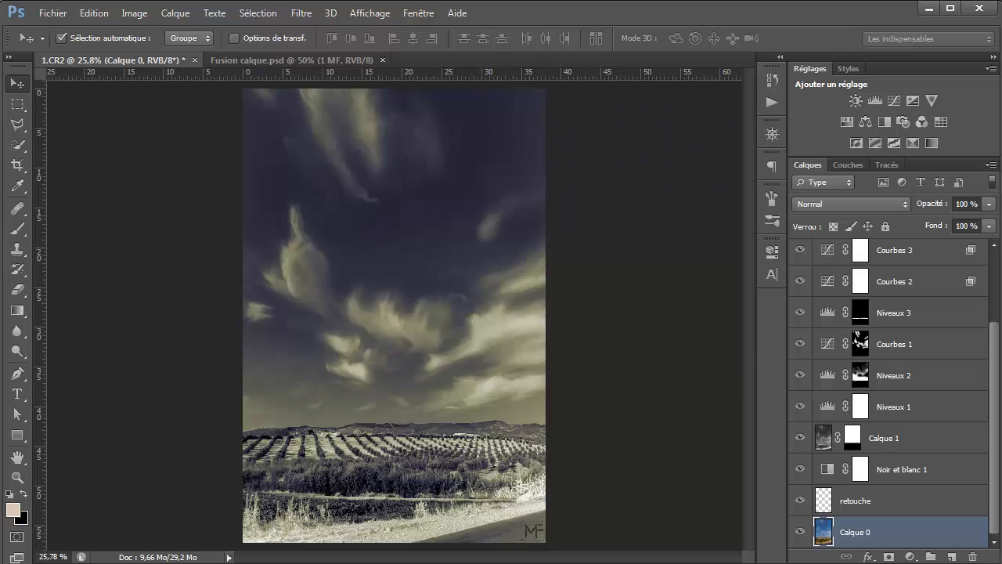
key(alt)
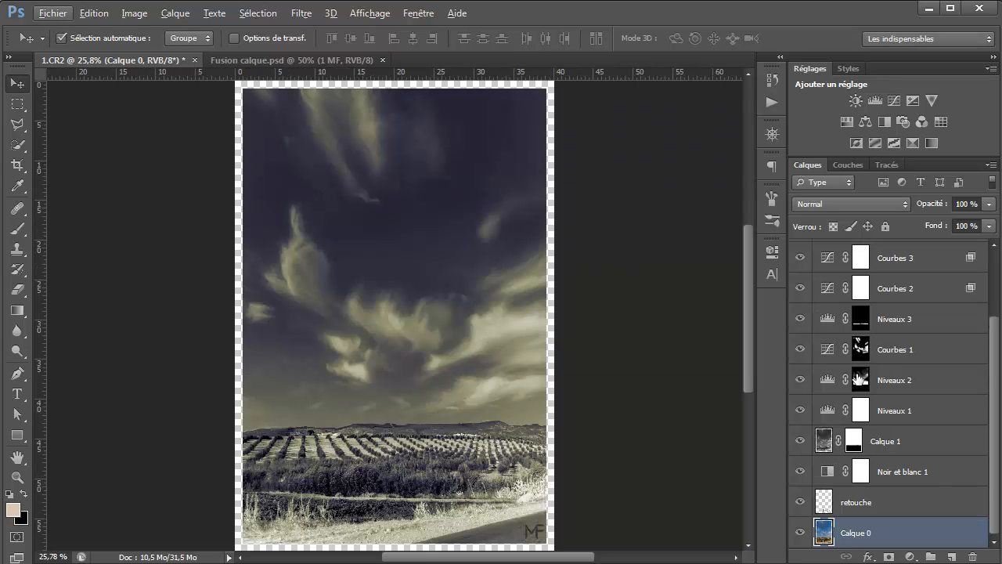
scroll(600, 326, down, 1)
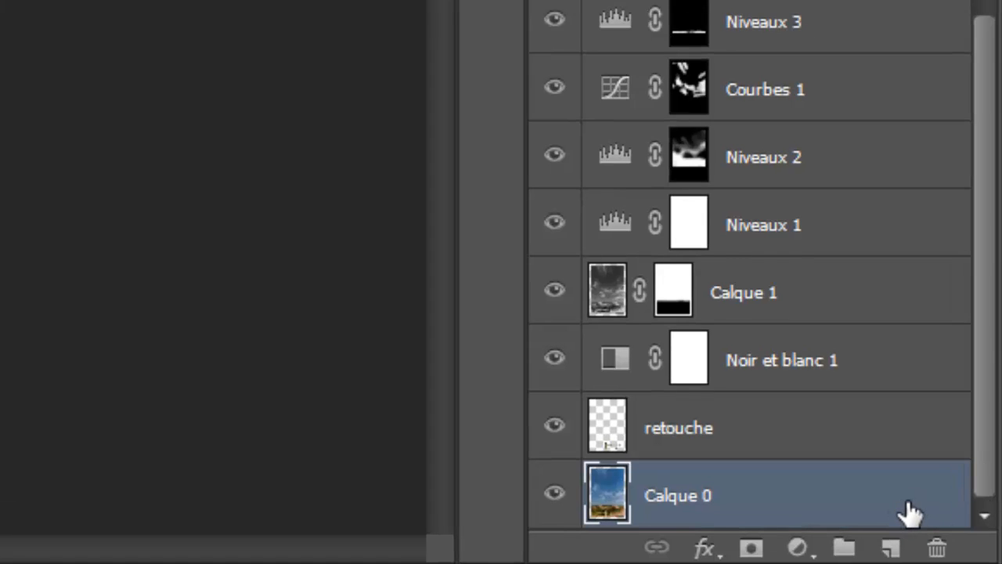
click(906, 555)
scroll(979, 474, down, 1)
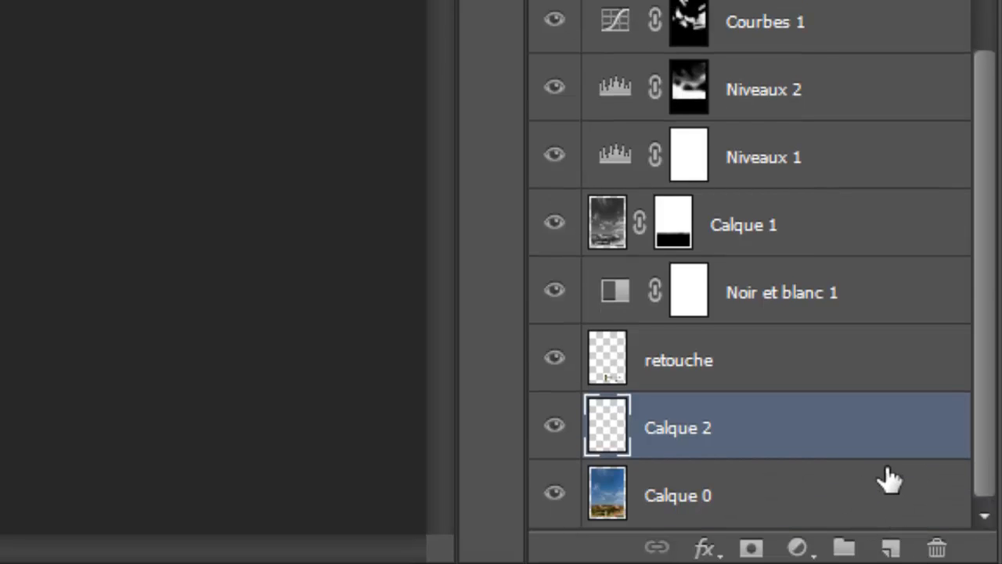
key(Delete)
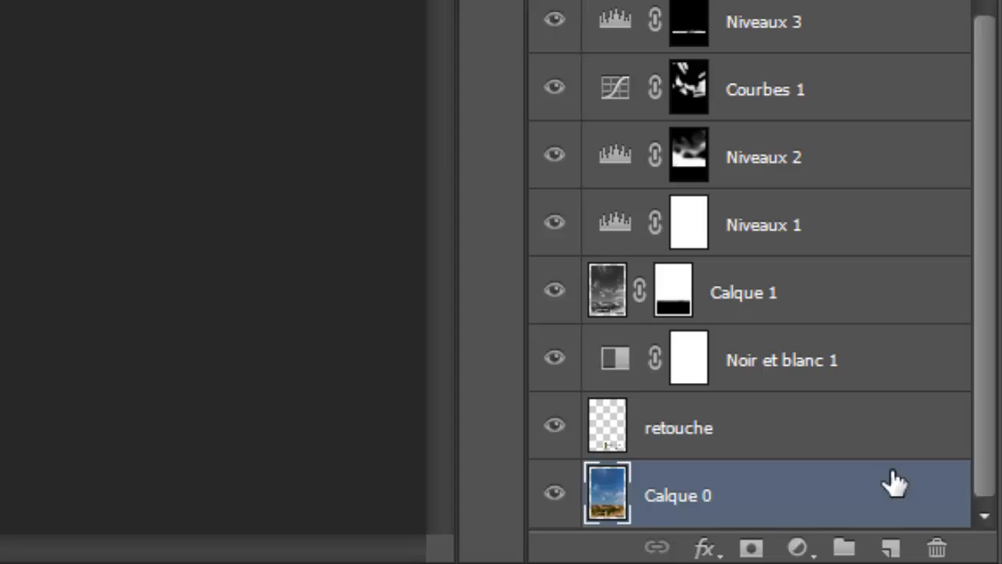
Step: Add a new empty layer directly below Calque 0 and make it the active layer
ctrl+click(890, 547)
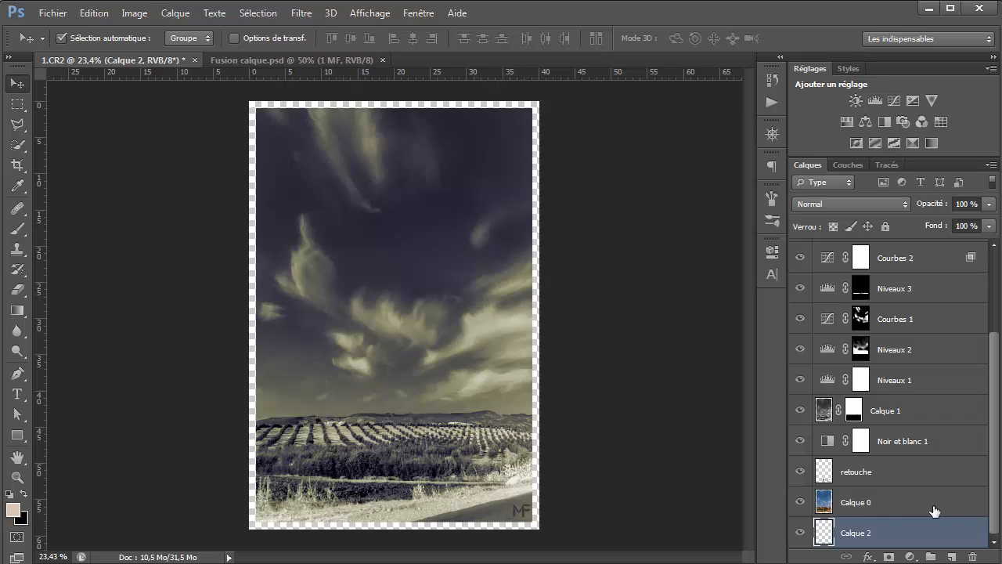
click(858, 446)
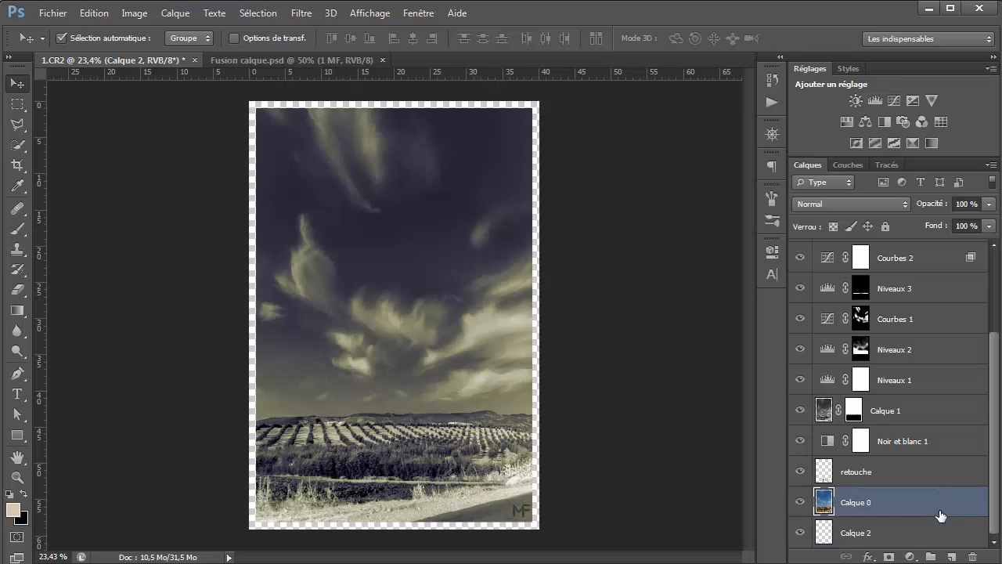
click(975, 531)
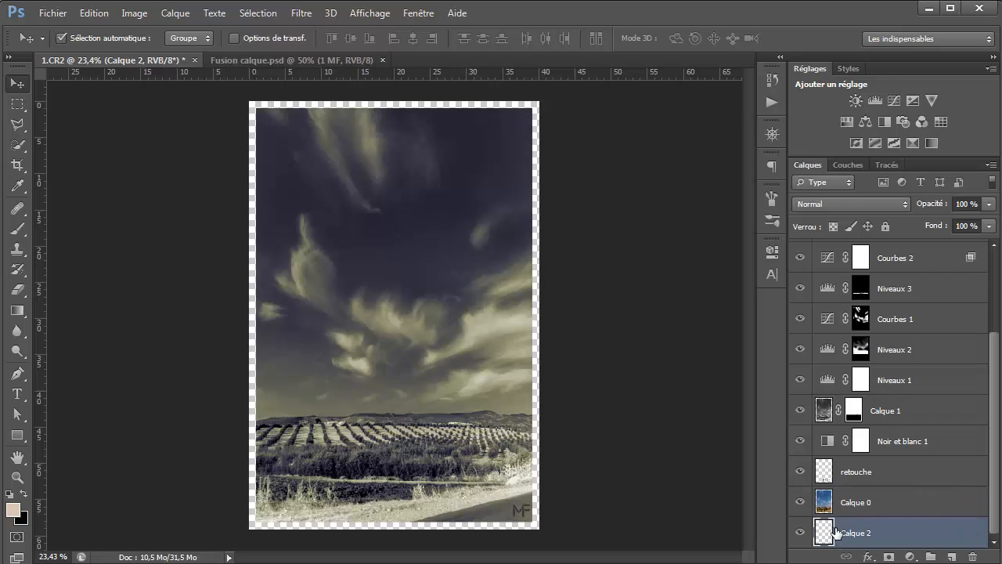
Step: Sample white as the foreground colour and fill the bottom layer with the Paint Bucket to make a white frame
click(12, 509)
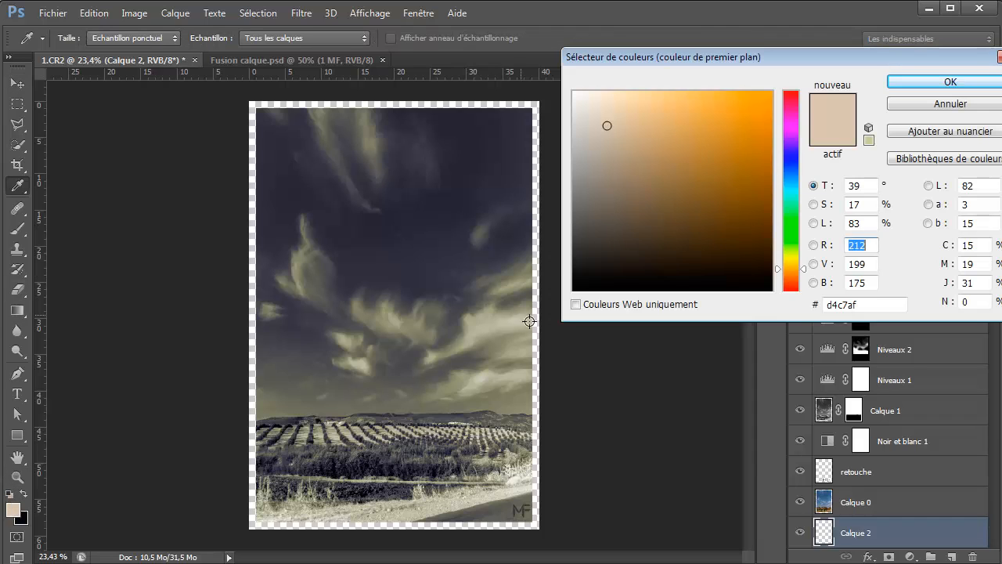
click(535, 321)
click(940, 81)
key(v)
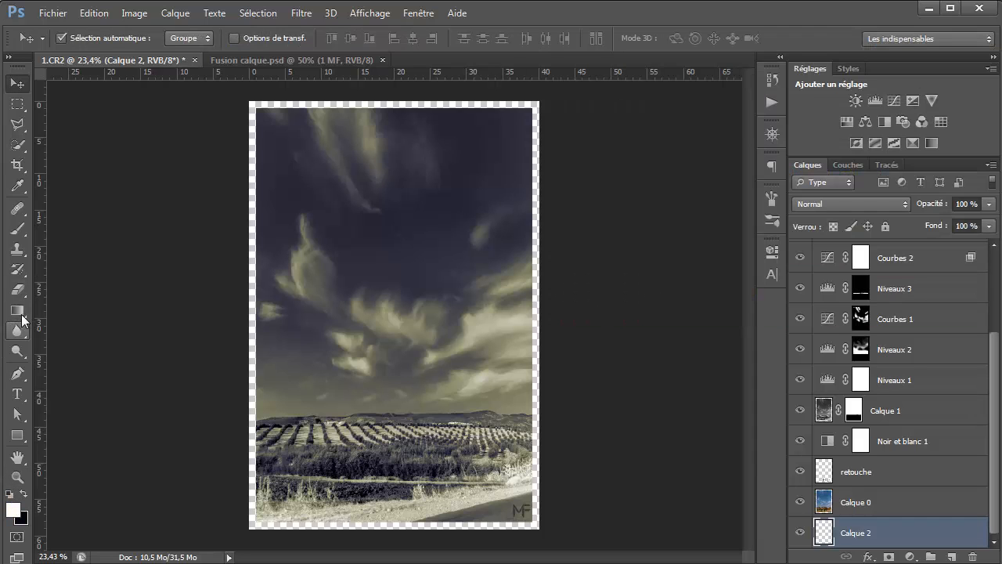
click(22, 314)
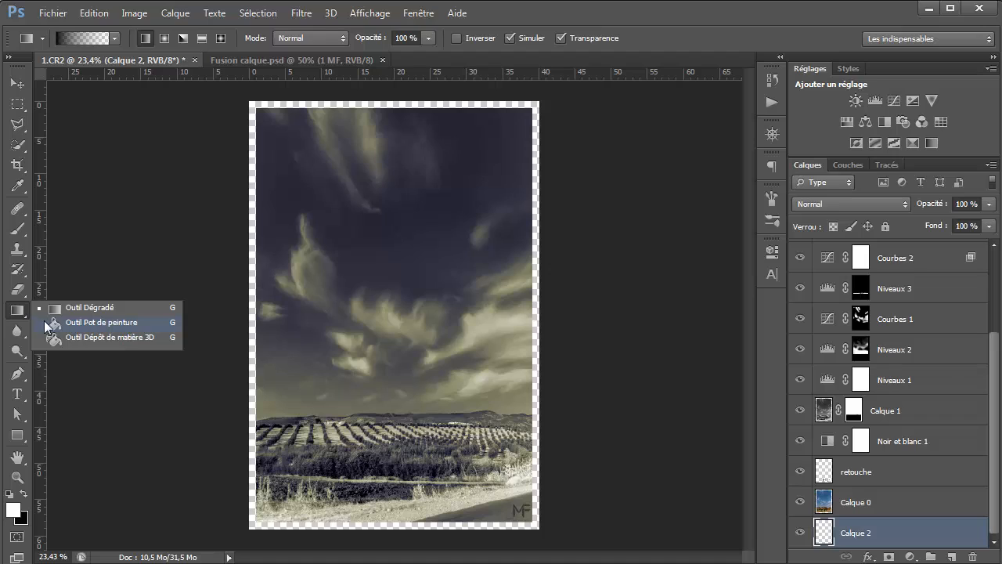
click(94, 322)
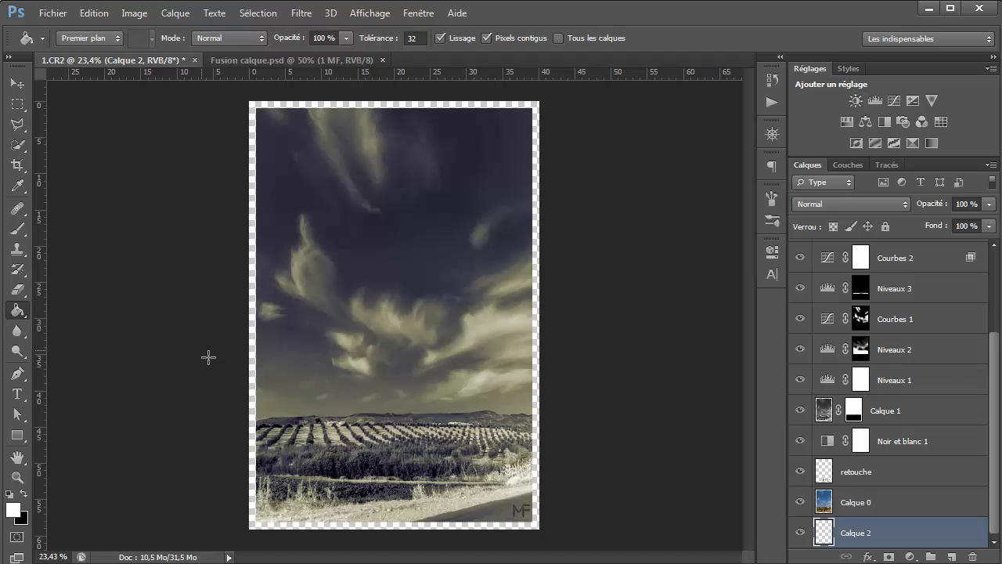
click(255, 355)
key(v)
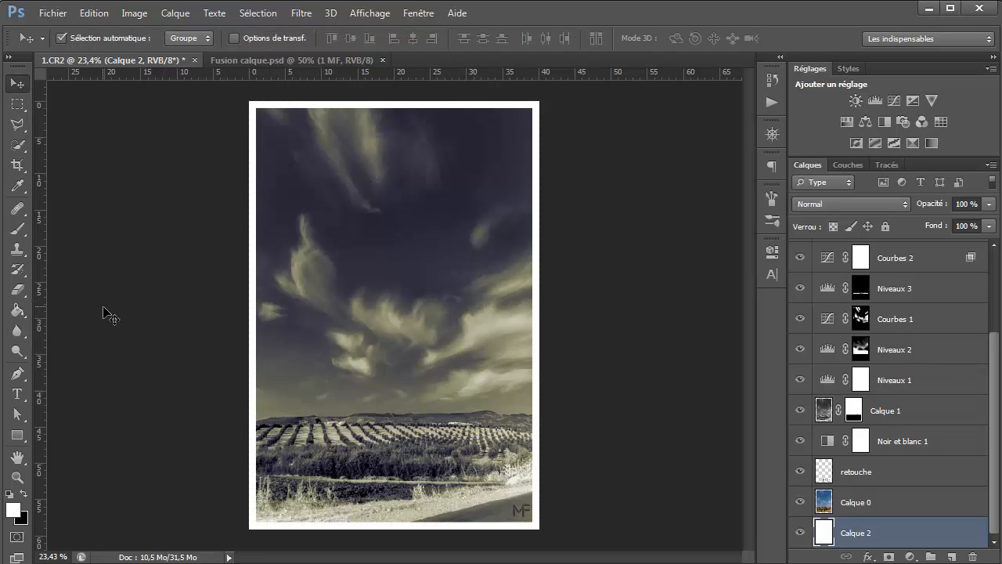
Step: Swap the foreground colour to black and fill the bottom layer with it to make a black frame around the photo
click(28, 491)
click(18, 309)
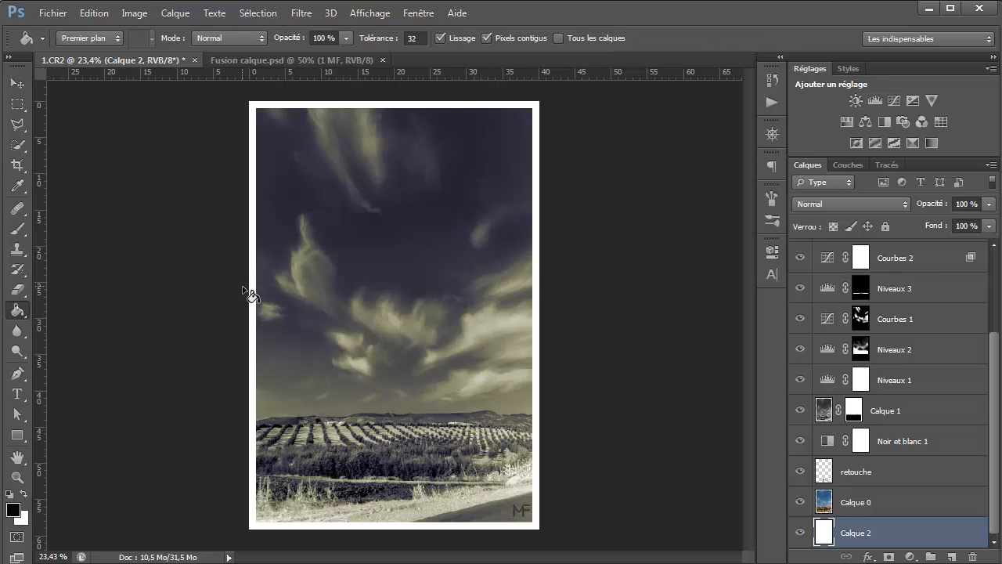
click(253, 290)
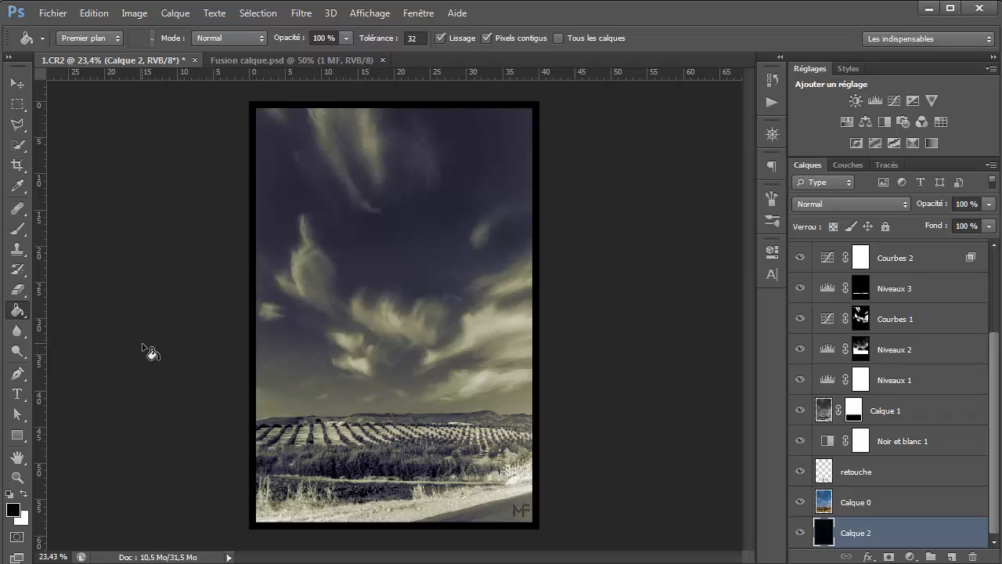
click(17, 83)
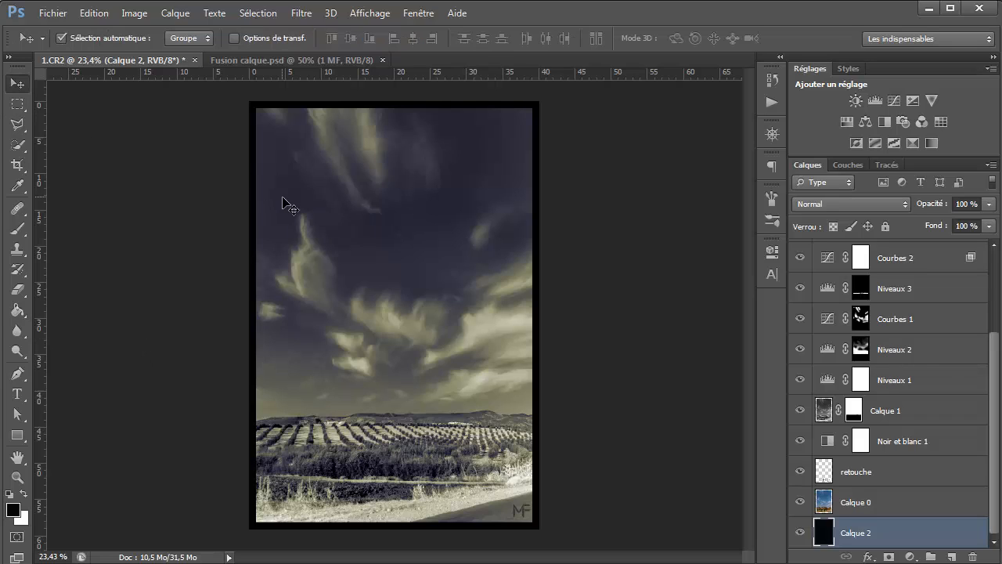